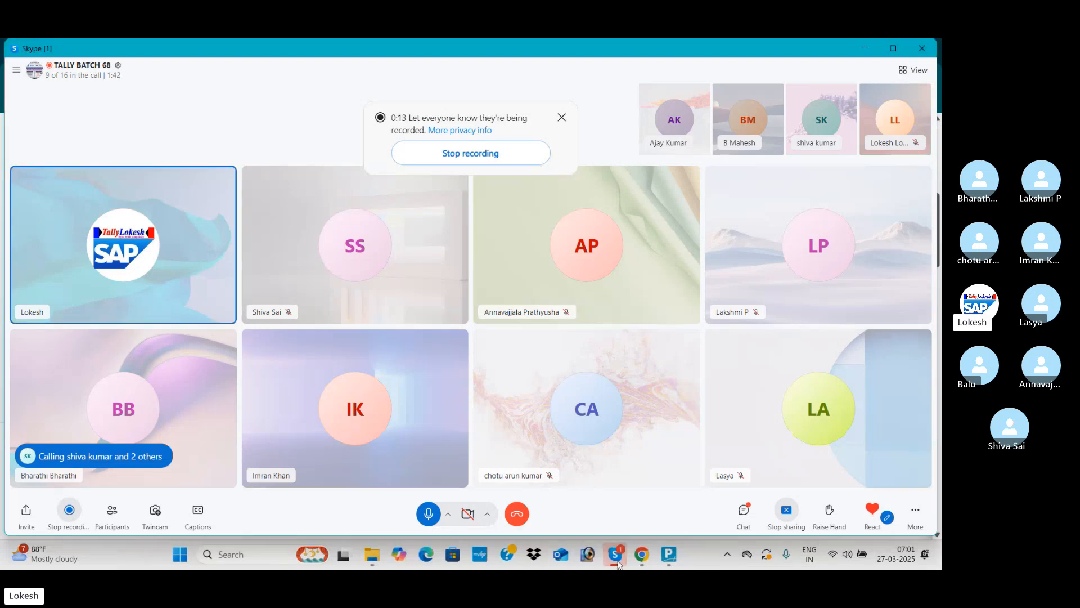
mouse_move(644, 556)
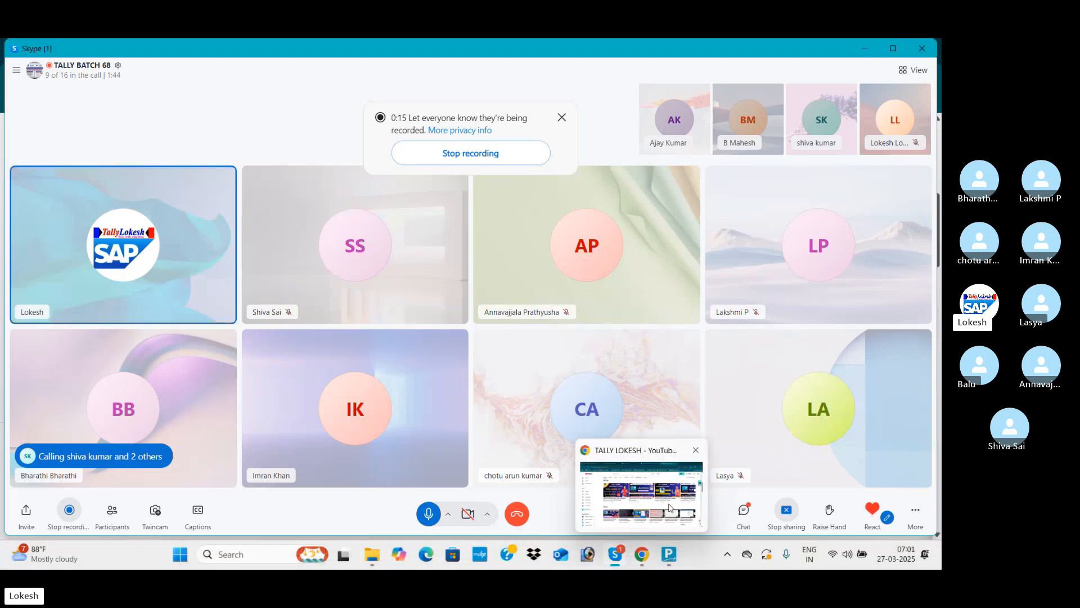
click(650, 526)
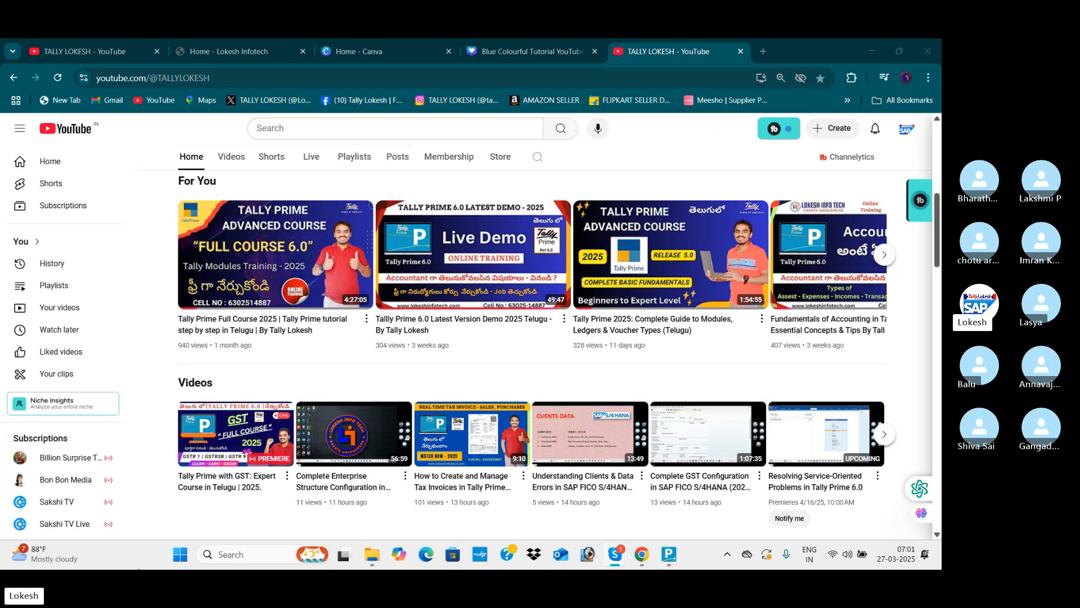
key(alt+Tab)
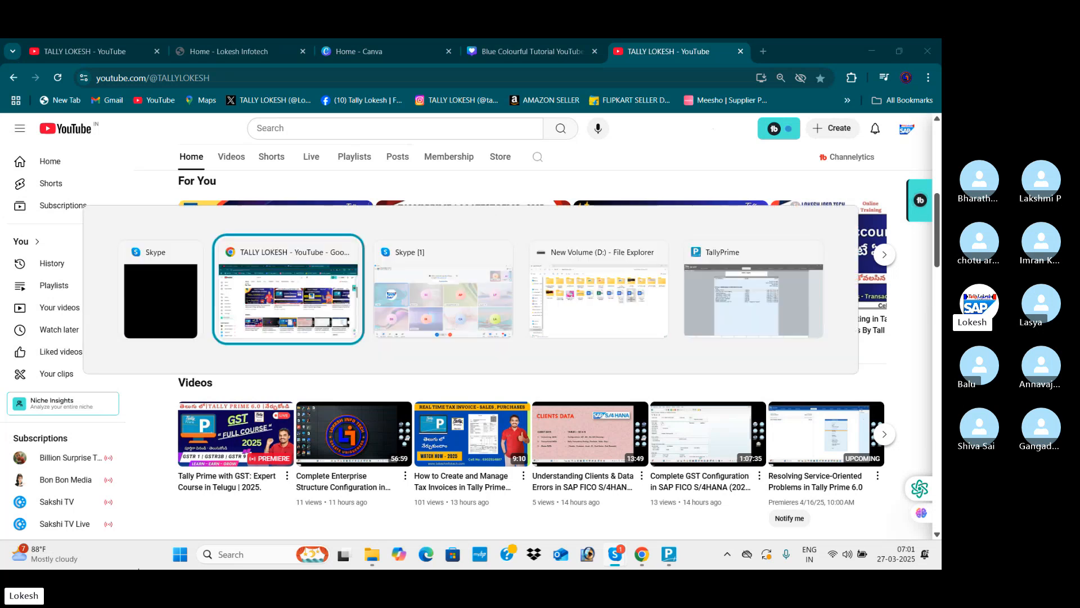
key(alt+Tab)
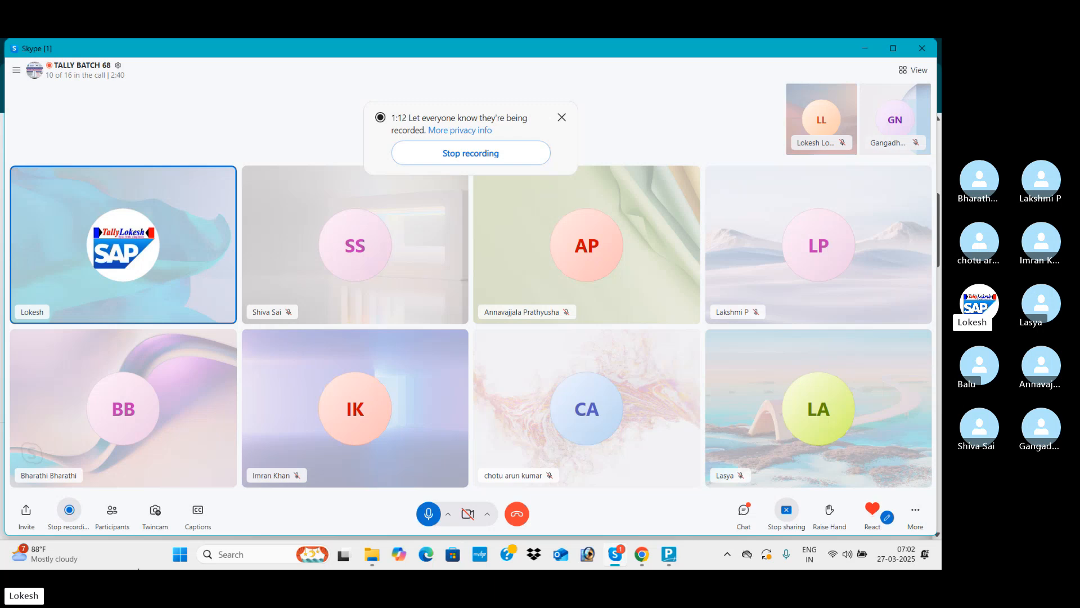
- Switch to Chrome and look through the training and workshop photos in the Lokesh Infotech website's gallery
key(alt+Tab)
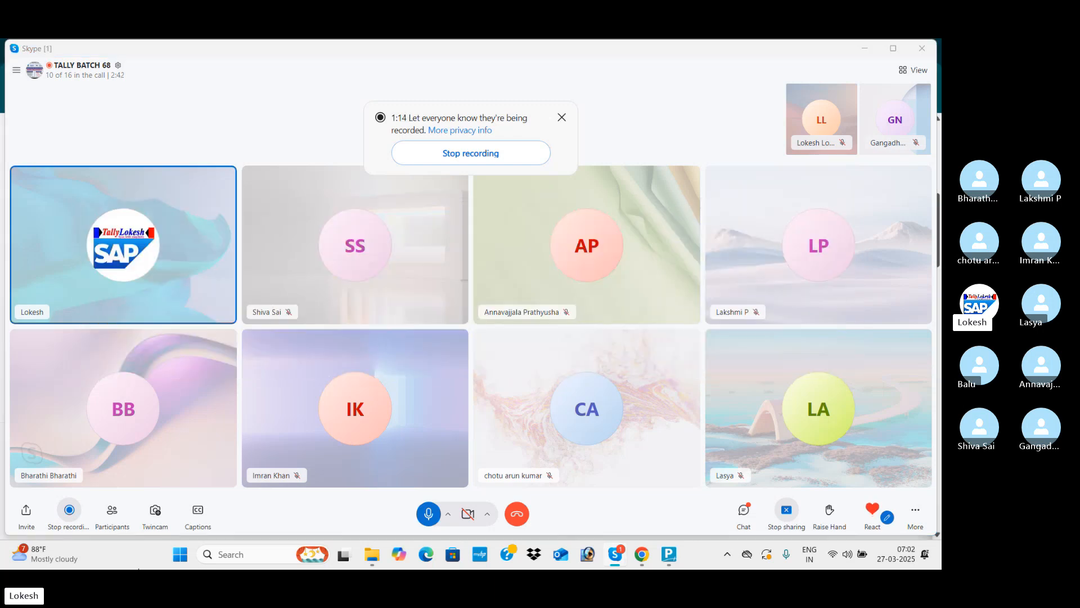
key(alt+Tab)
key(alt+Tab)
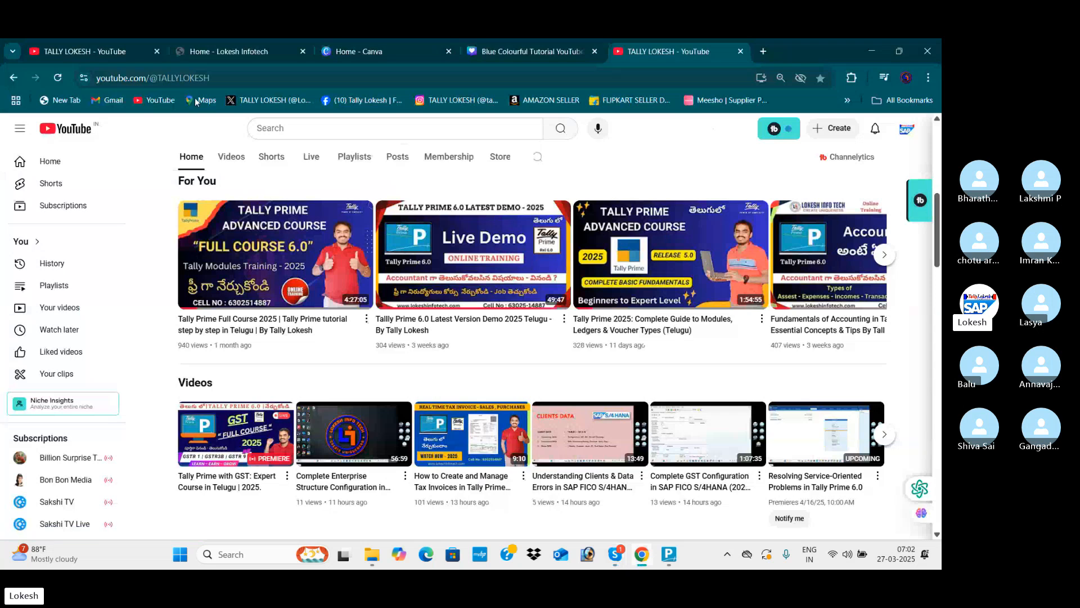
click(244, 51)
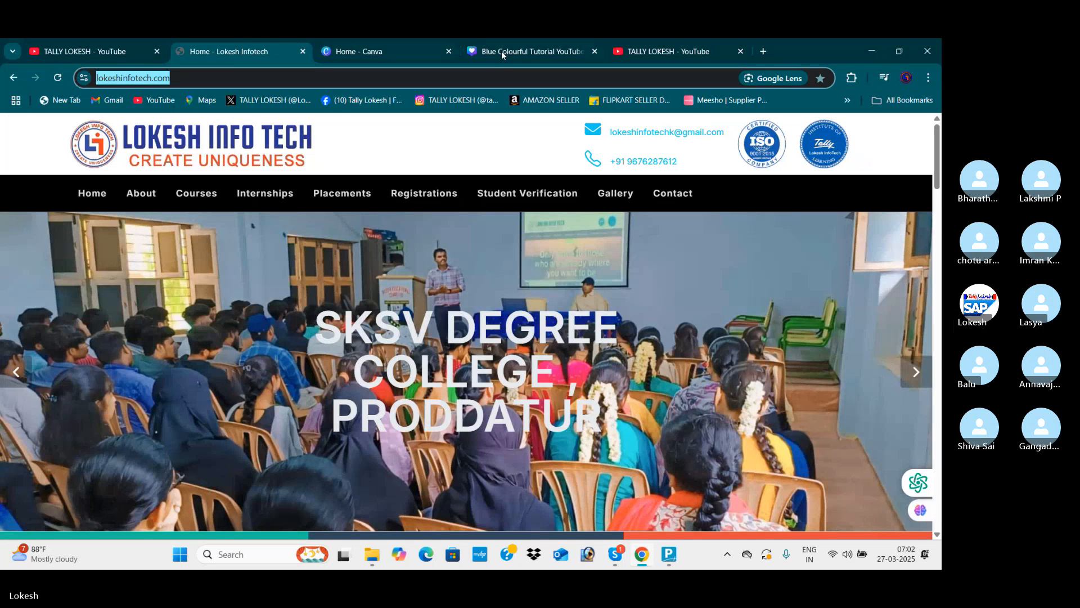
click(605, 197)
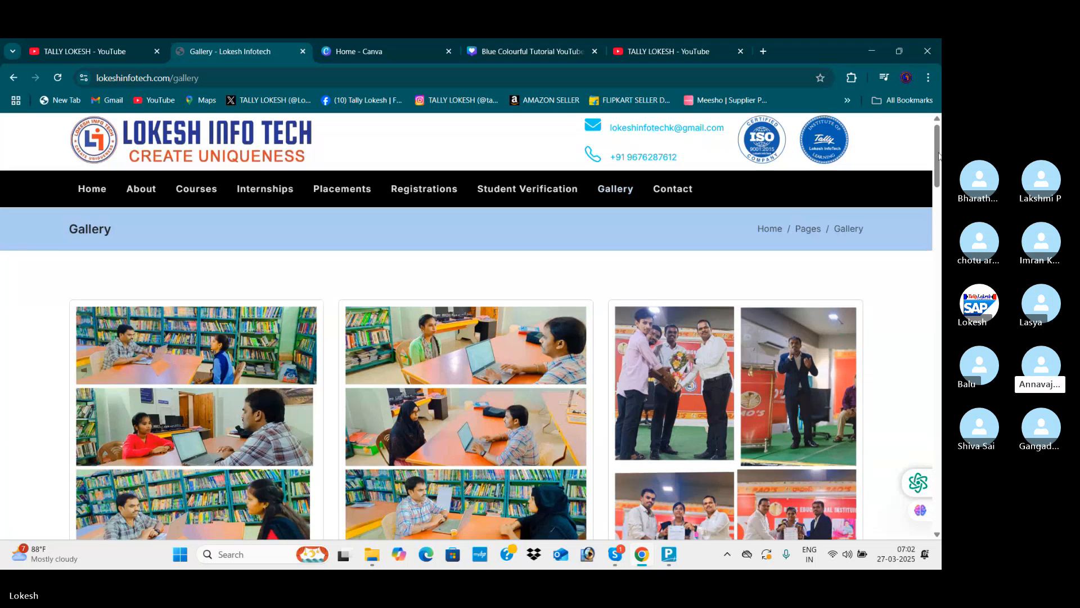
drag(938, 151, 939, 227)
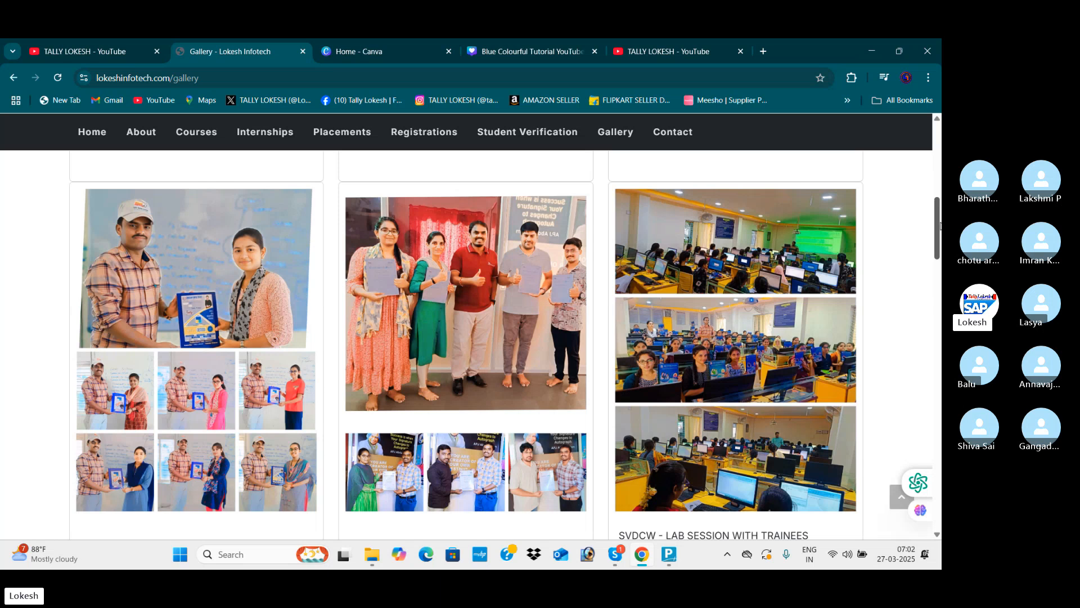
drag(940, 227, 939, 281)
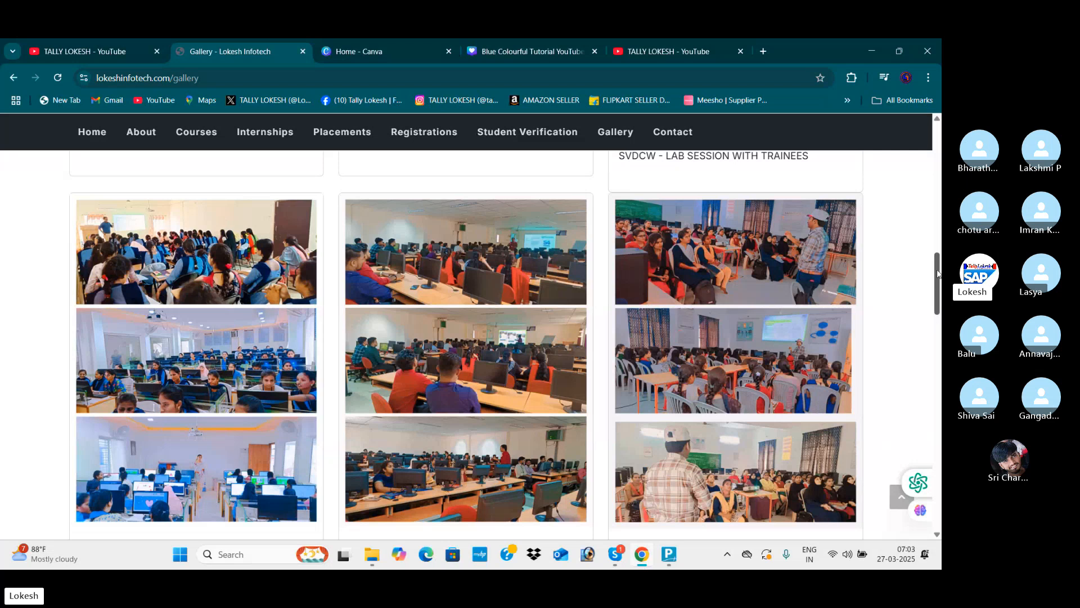
drag(937, 274, 941, 285)
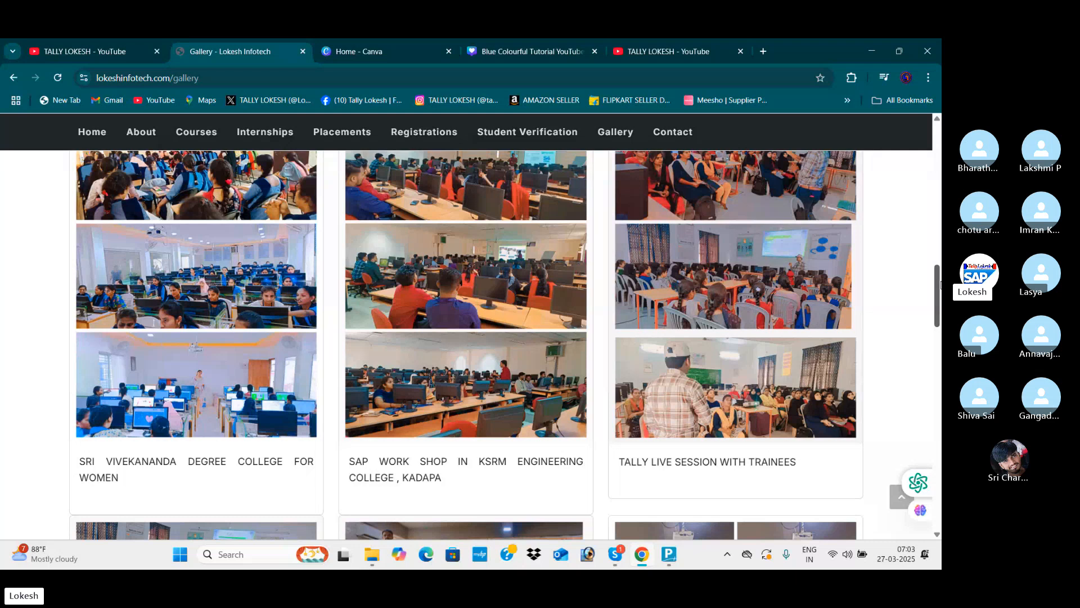
drag(941, 285, 939, 329)
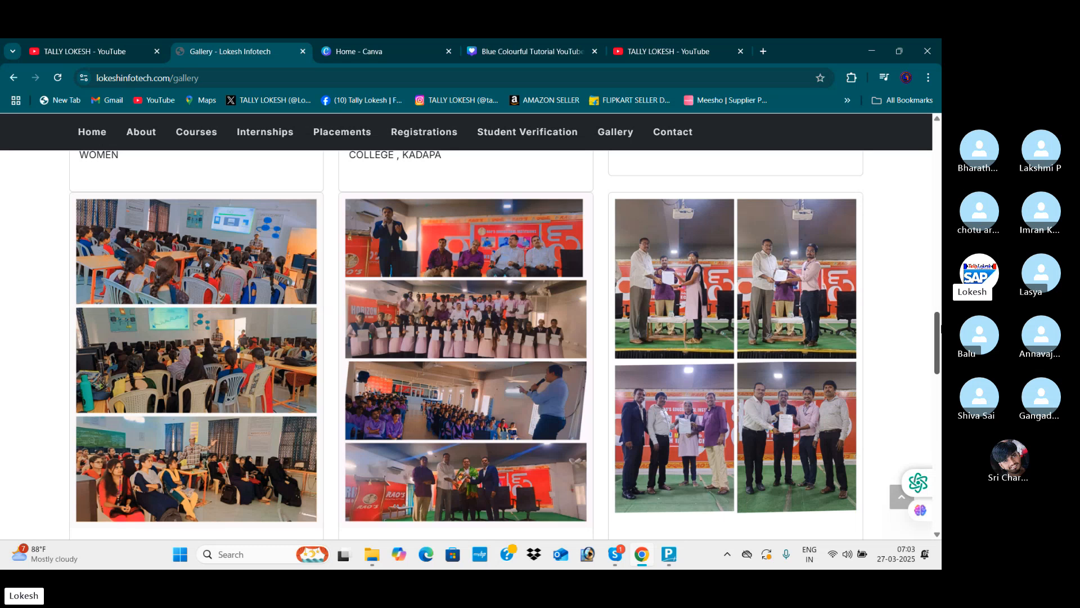
- Switch to TallyPrime and start creating a new company from the company selection list
key(alt+Tab)
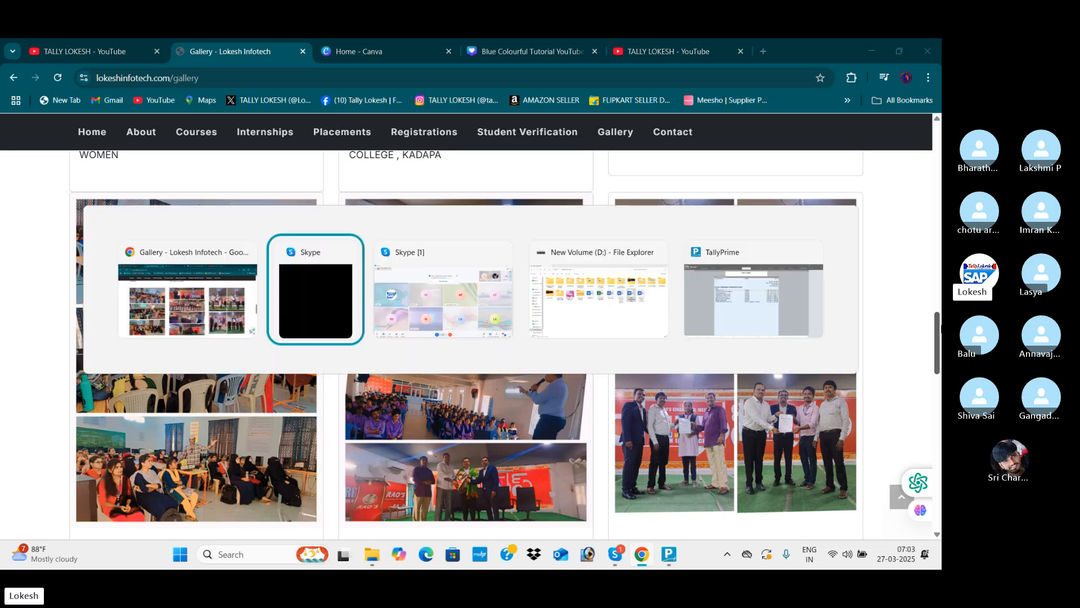
key(alt+Tab)
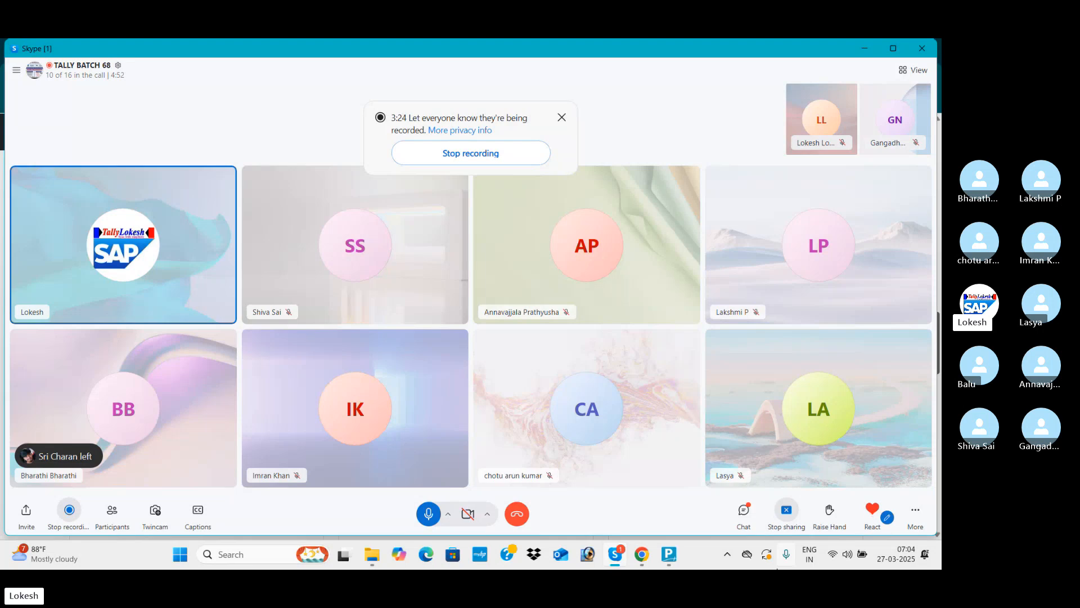
mouse_move(675, 556)
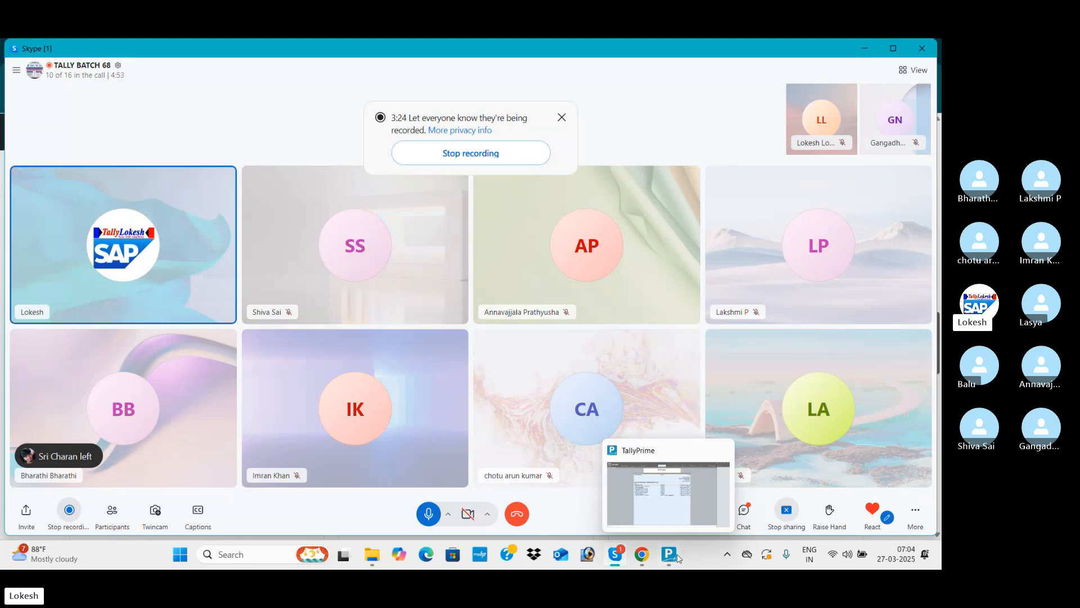
click(697, 491)
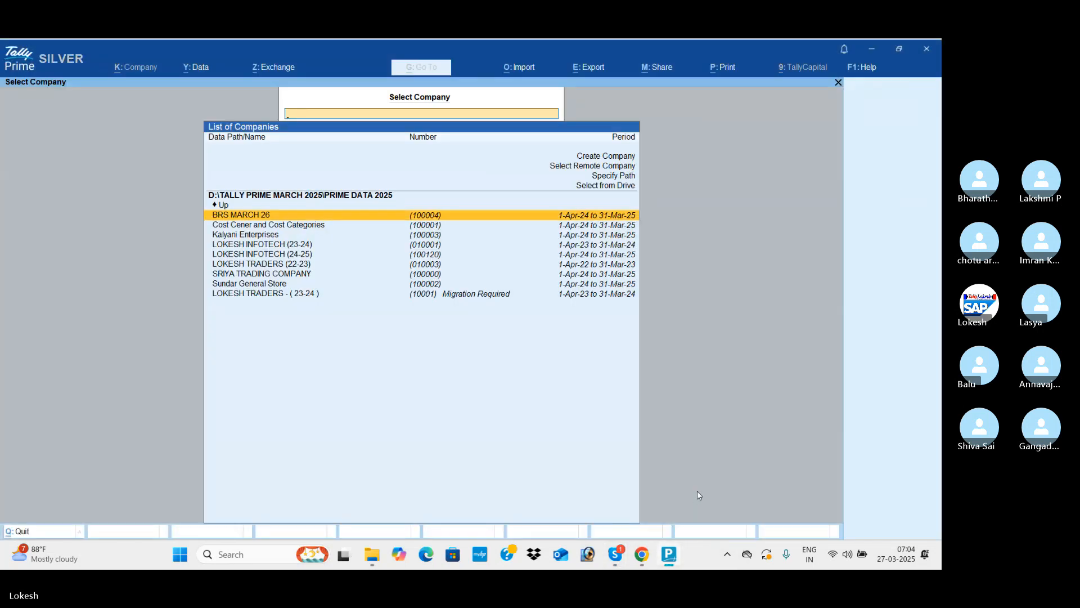
key(Up)
key(Up)
key(Up)
key(Up)
key(Up)
key(Return)
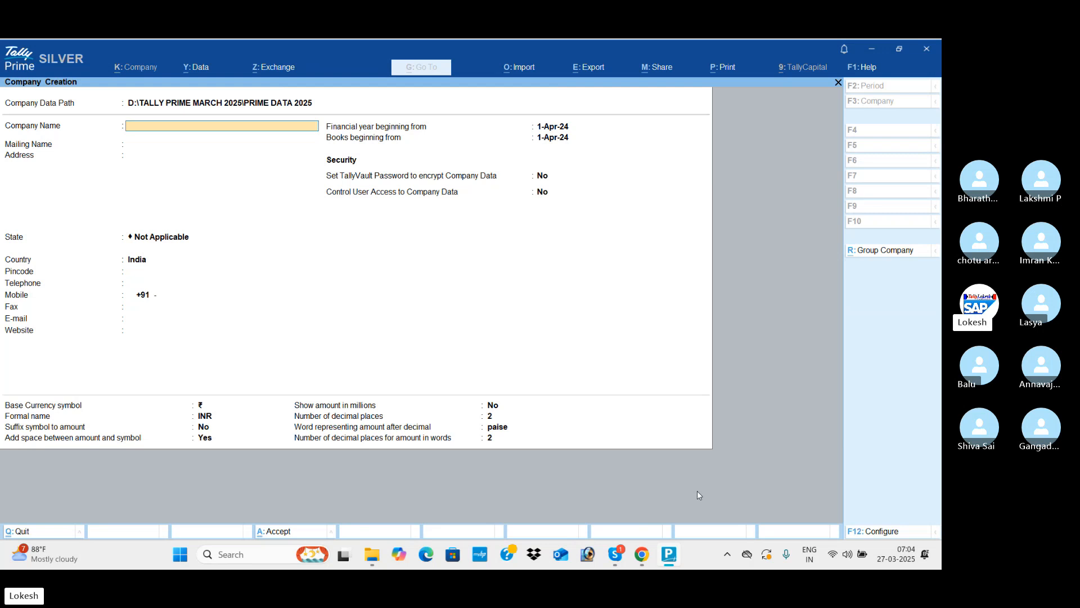
- Name the new company KAILASH FINANCE COMPANY MARCH 27, keep the same mailing name and leave the address blank
text(ALIL)
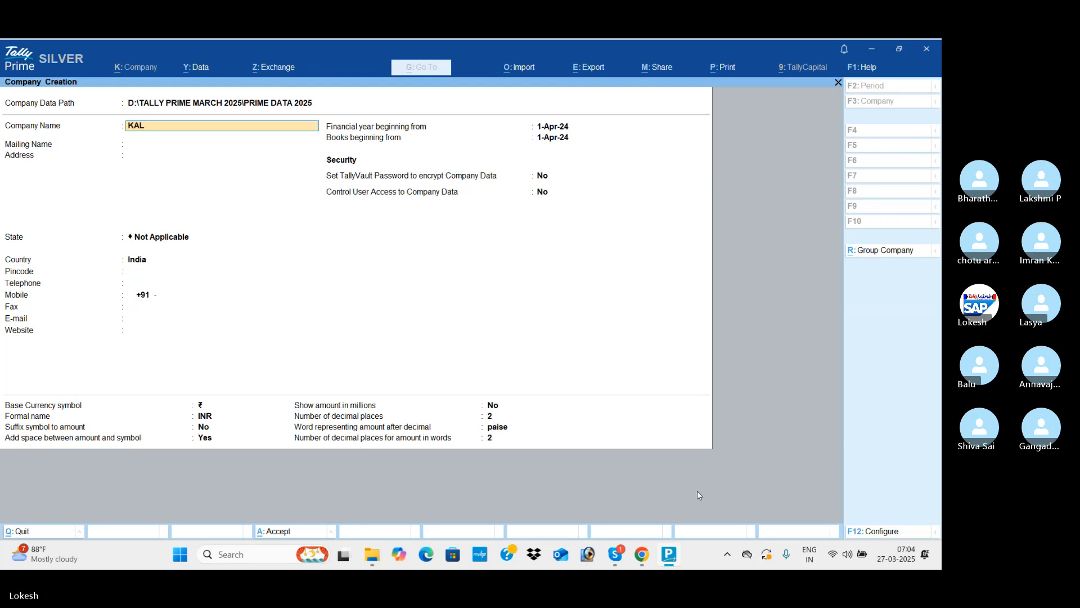
key(BackSpace)
key(BackSpace)
key(BackSpace)
text(ILASH FI)
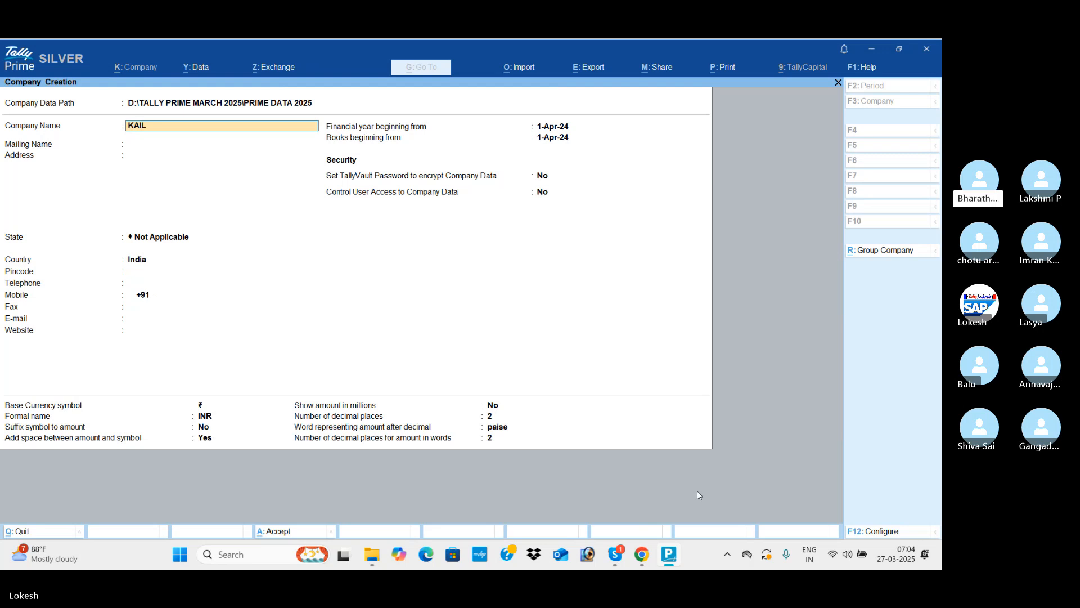
text(NANCE COMPANY)
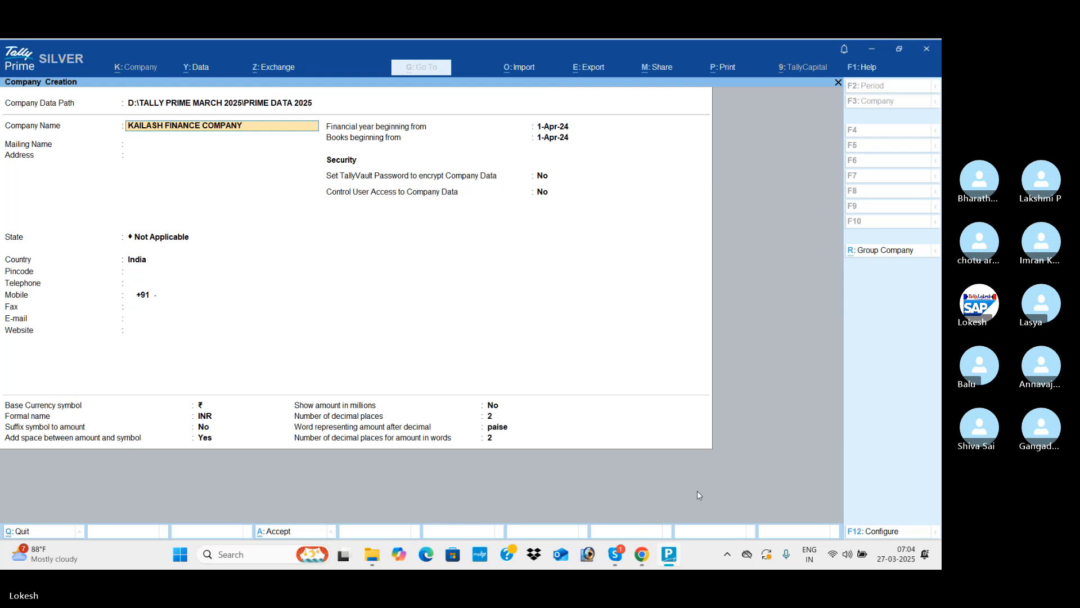
text( MARCH 27)
key(Return)
key(Return)
key(Return)
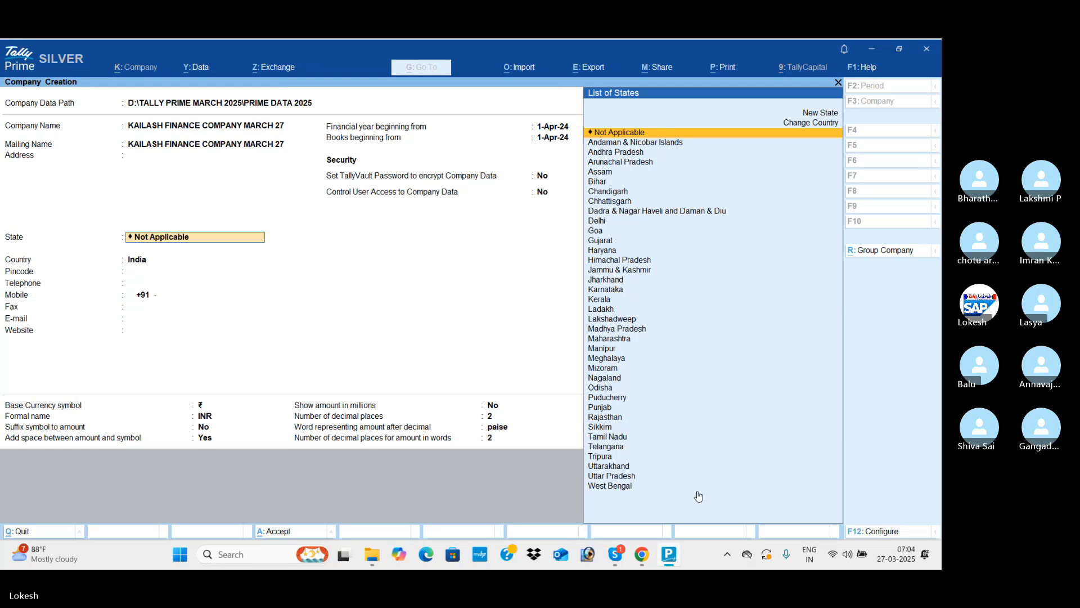
- Set the company's state to Andhra Pradesh and save the company
key(Down)
key(Down)
key(Return)
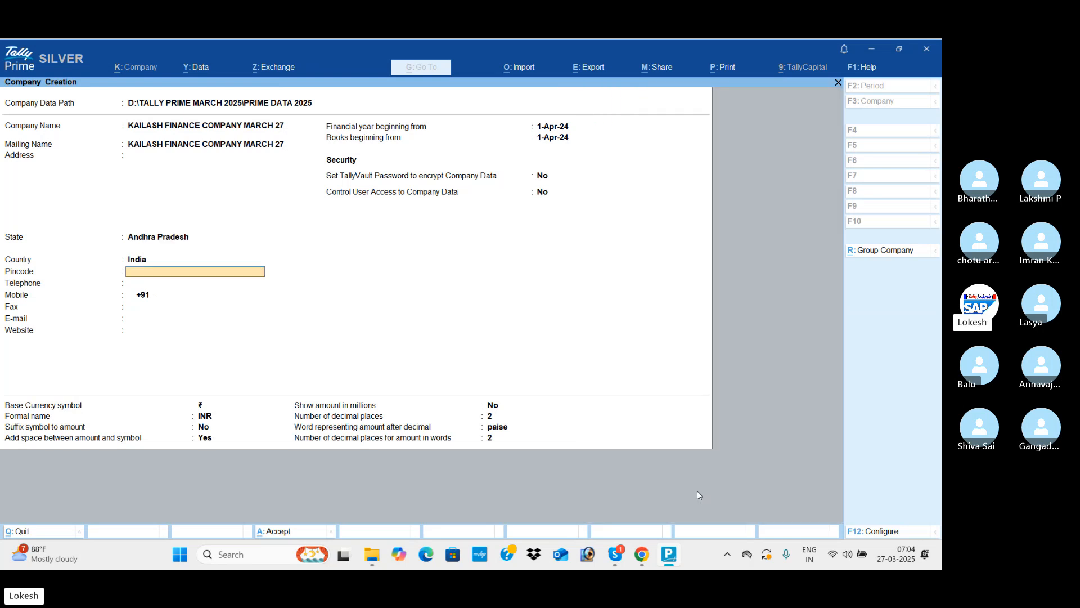
key(ctrl)
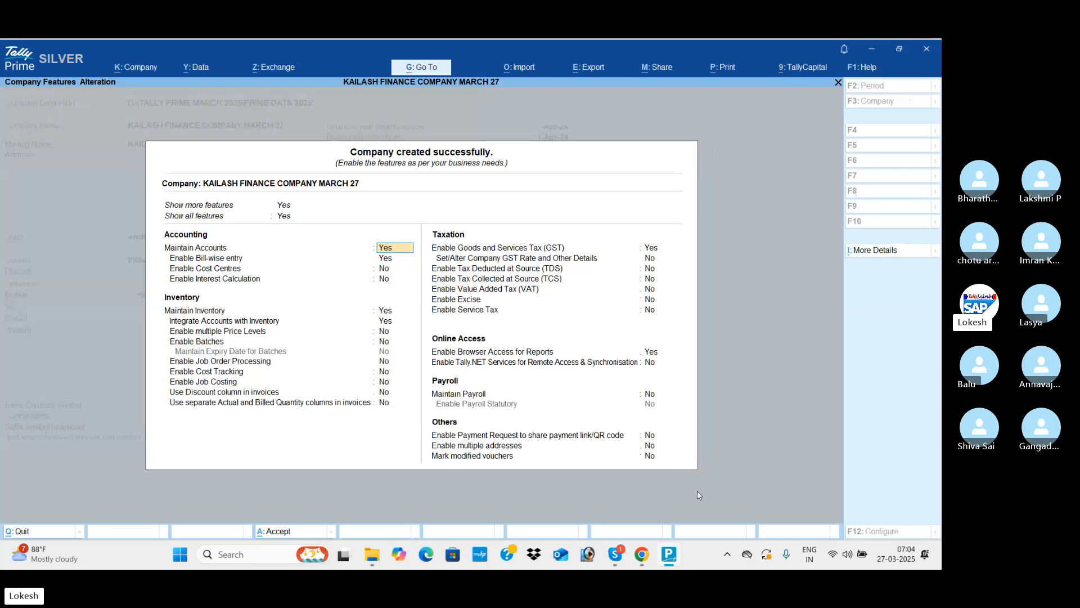
- Set Enable Bill-wise entry and Maintain Inventory to No in the new company's features
key(Return)
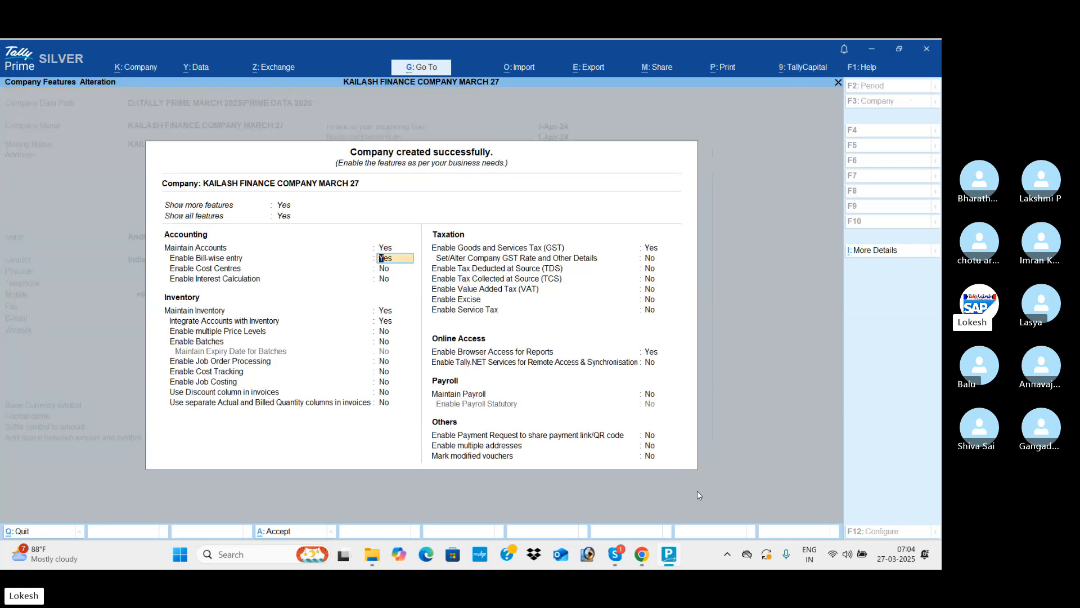
key(n)
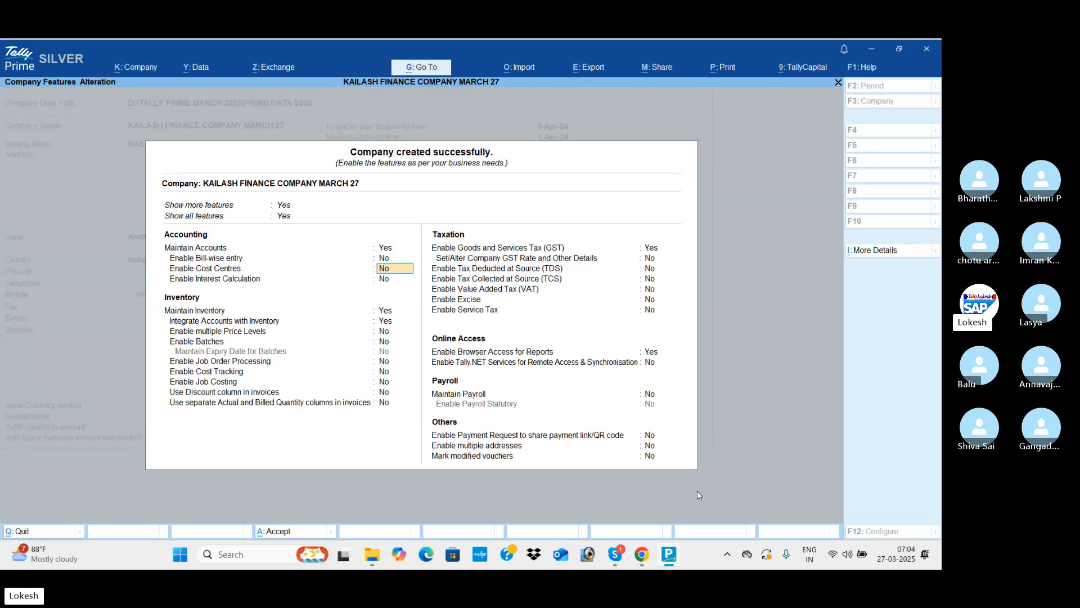
key(Return)
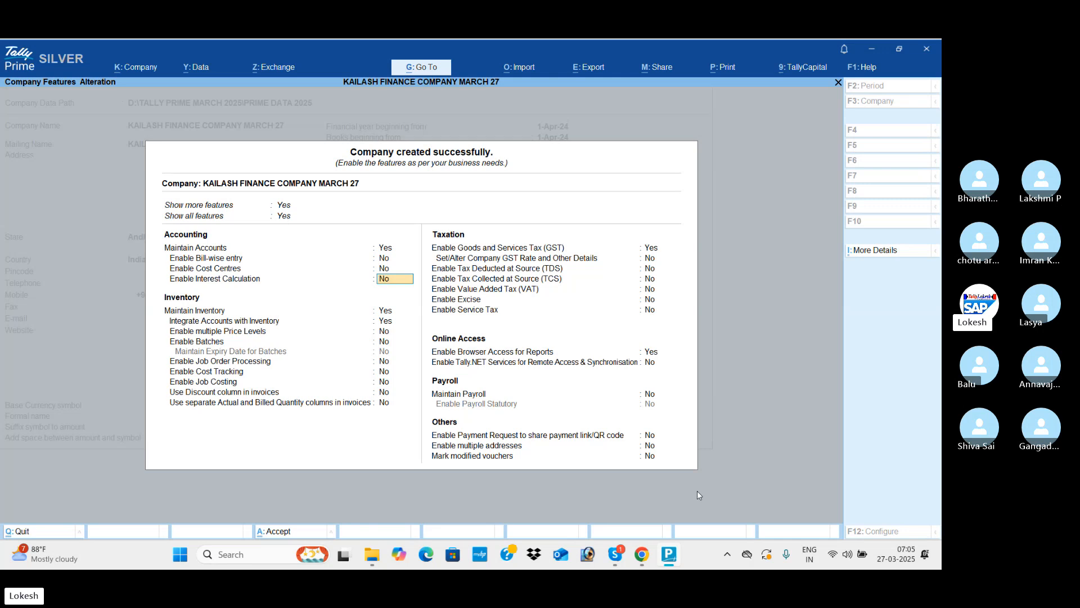
key(Return)
text(n)
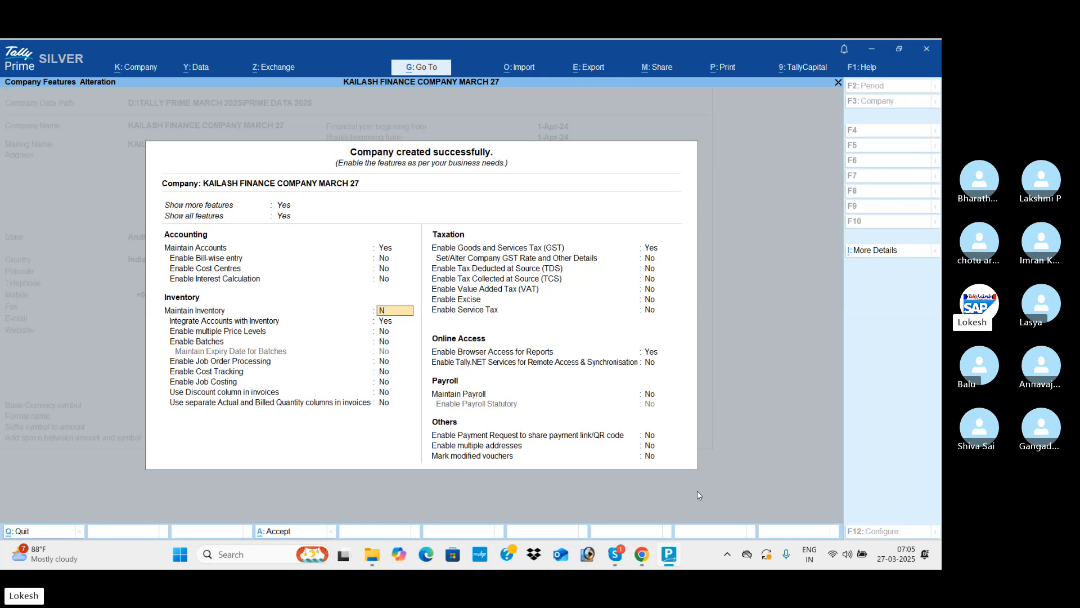
key(Return)
- Set Enable Goods and Services Tax (GST) to No and keep the other tax features off
text(n)
key(Return)
key(Return)
key(Return)
key(Return)
key(Return)
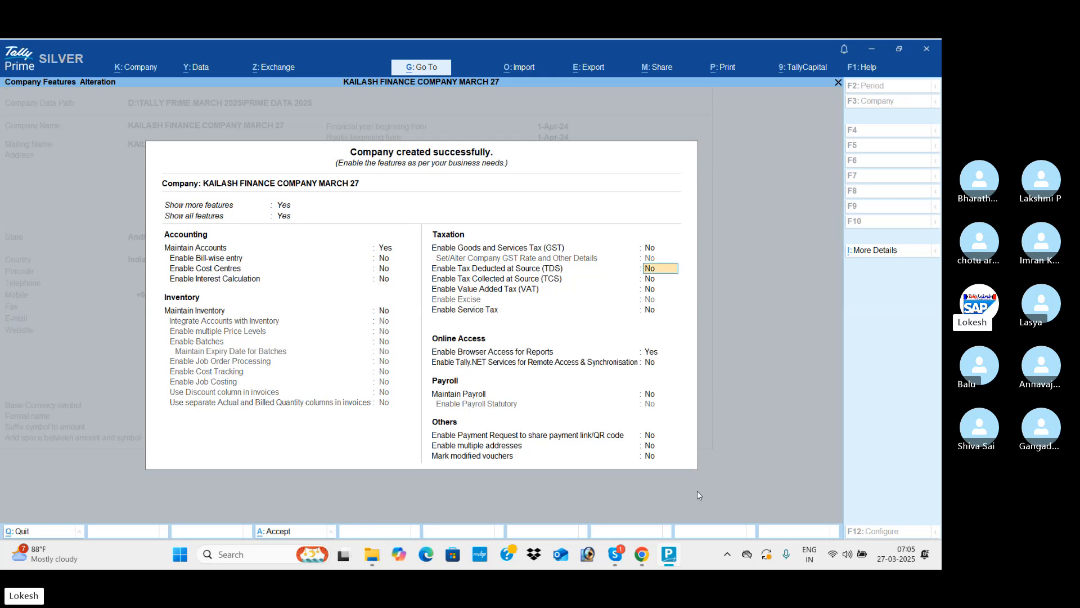
- Set Enable Browser Access for Reports to No and accept the company features
text(n)
key(Return)
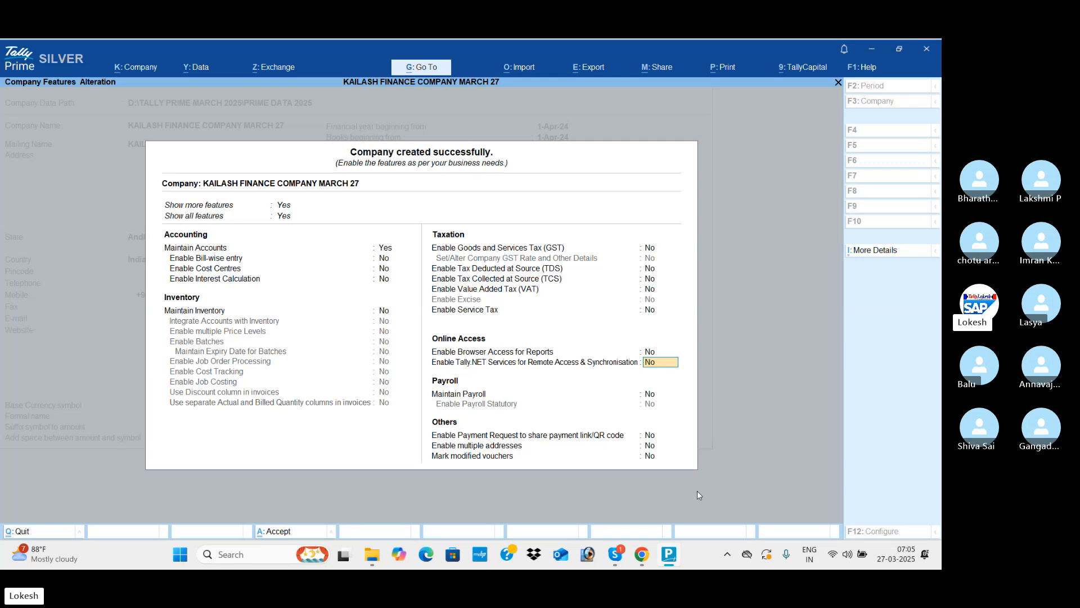
key(Return)
key(Return)
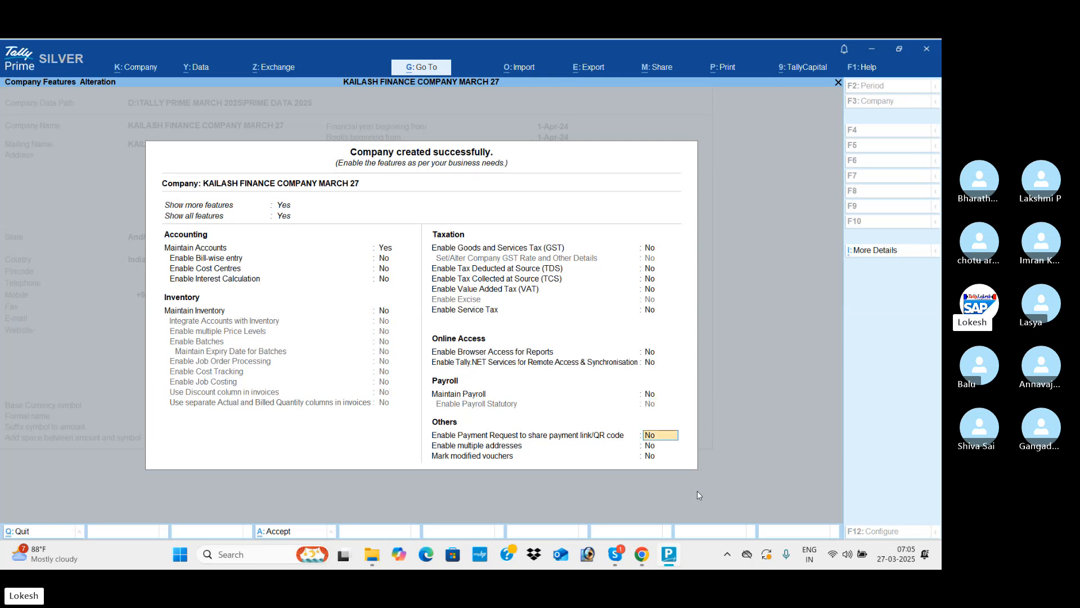
key(Return)
key(Return)
key(Return)
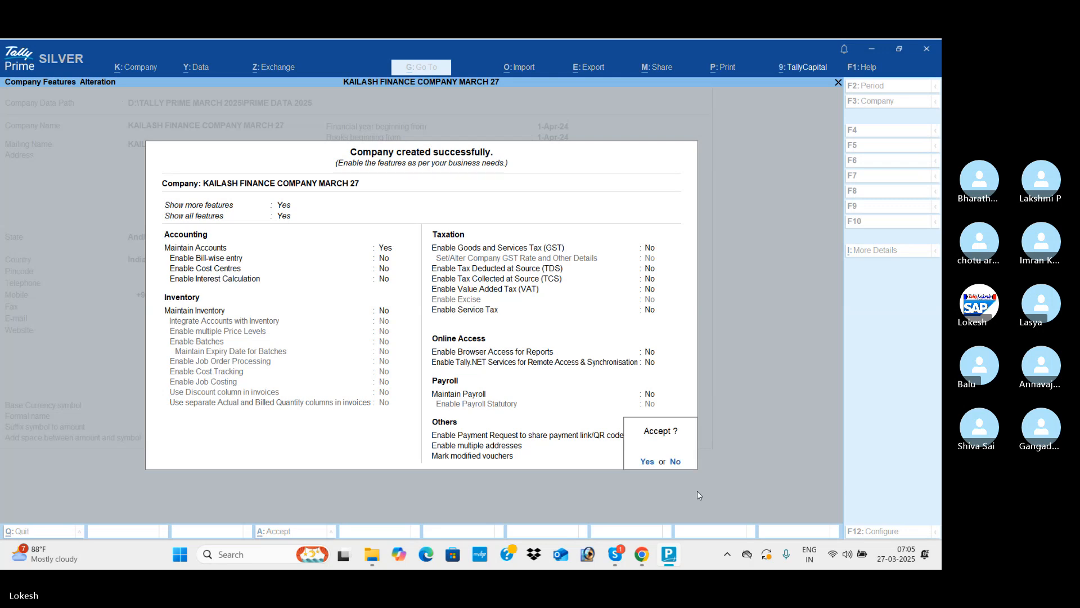
key(Return)
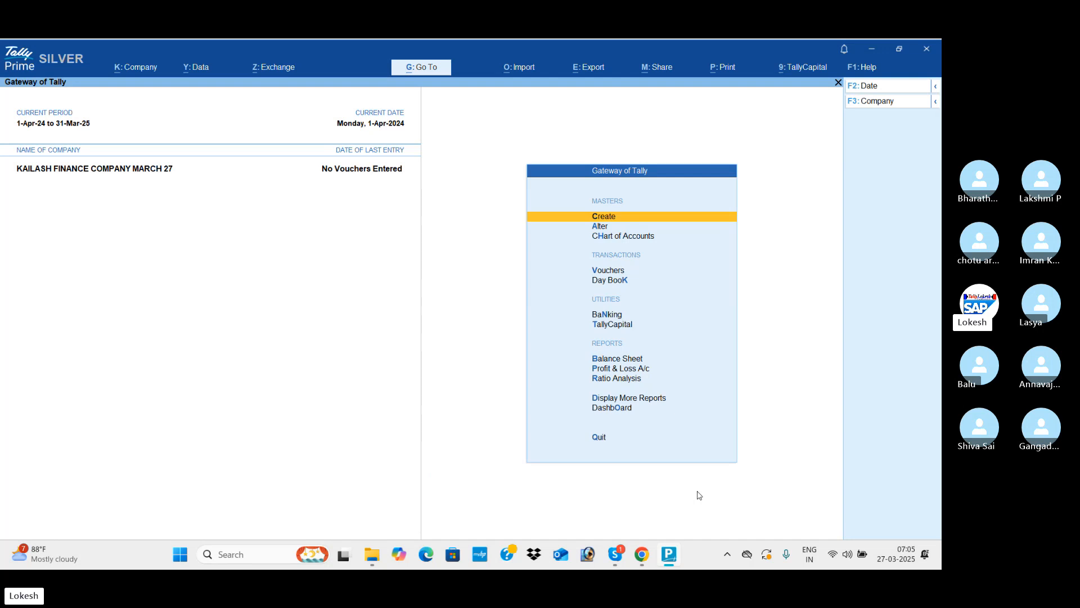
- Start a ledger with the first owner's name followed by CAPITAL and group it under Capital Account
key(Return)
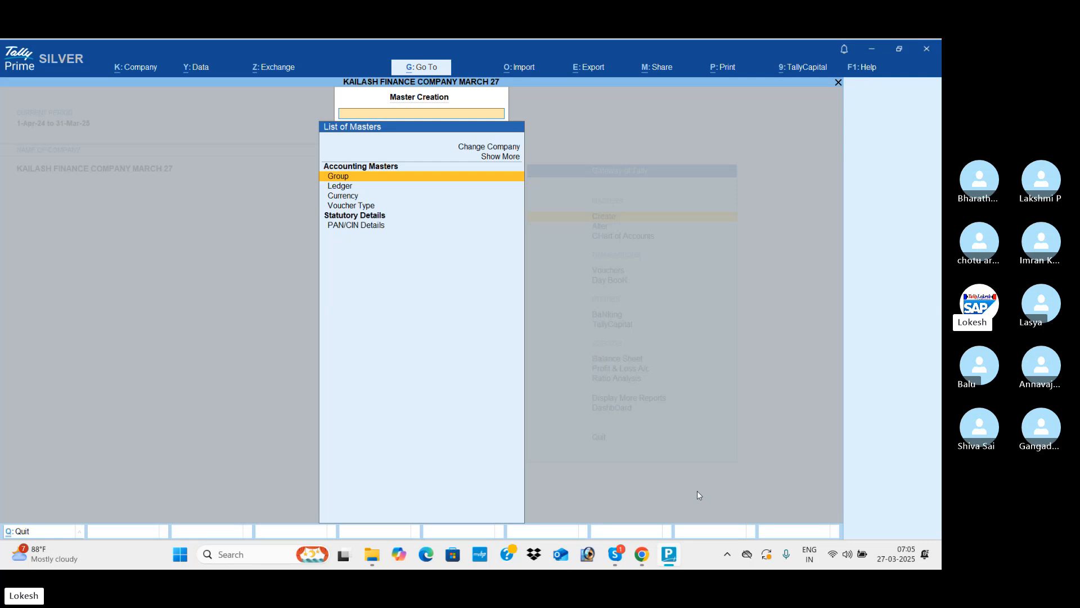
key(Down)
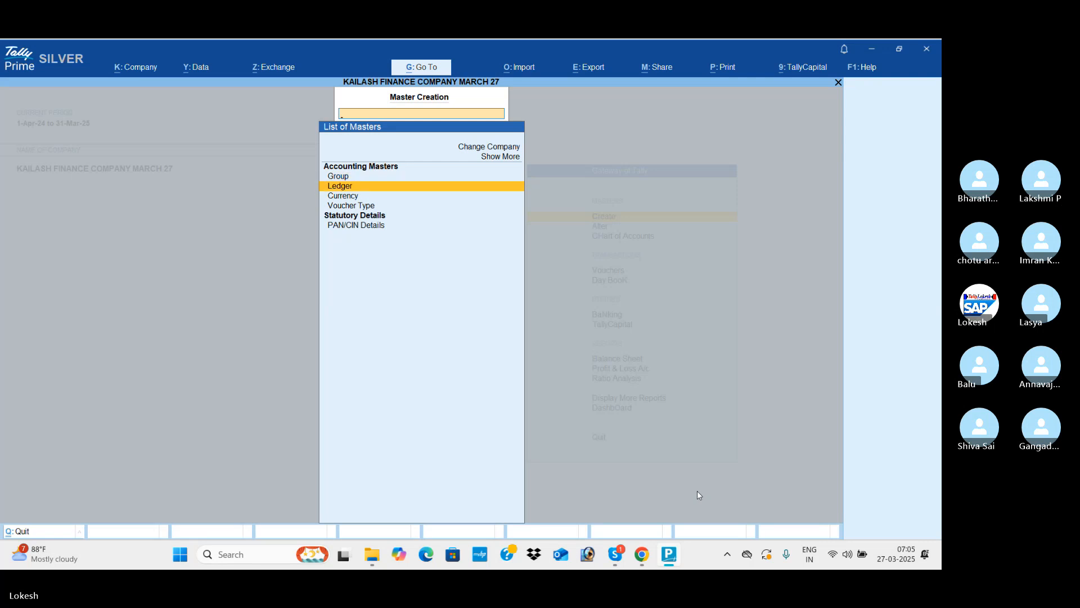
key(Return)
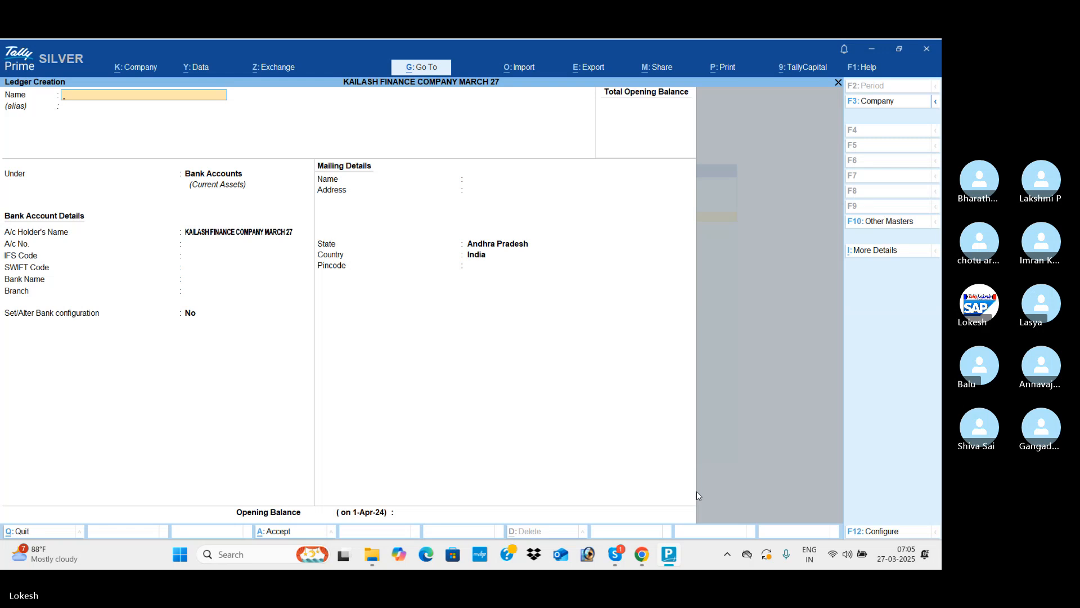
text(KAILASH CAPITAL)
key(Return)
key(Return)
text(CA)
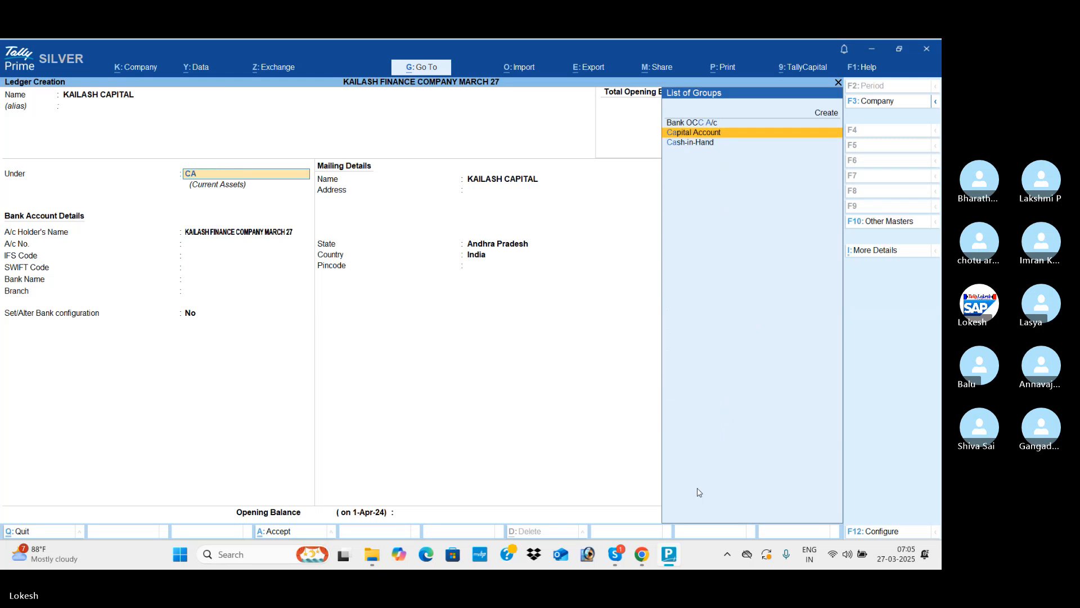
key(Return)
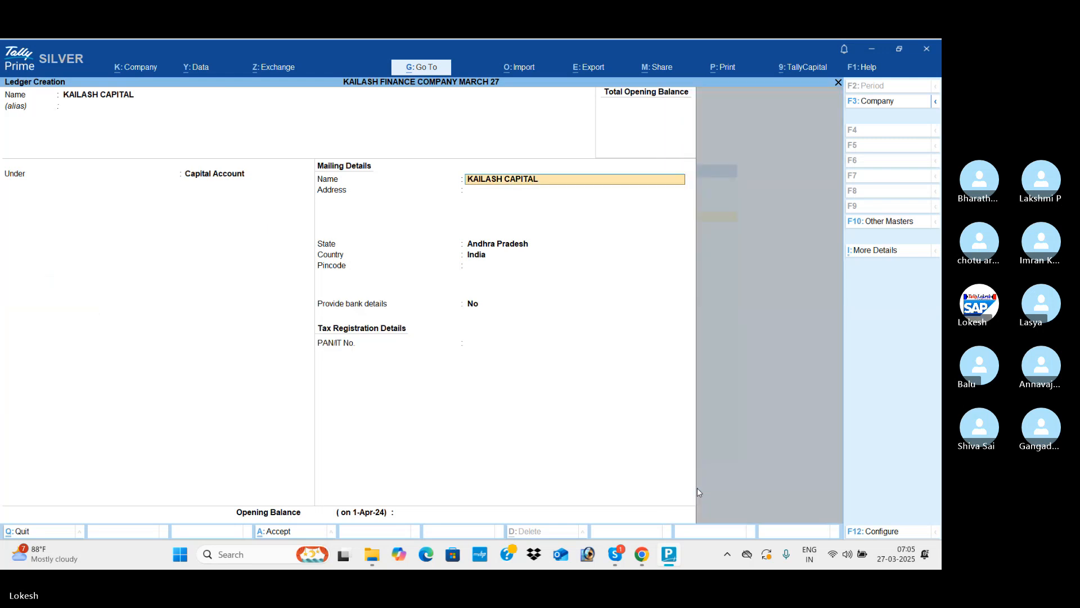
- Set Enable Interest Calculation to Yes in the company features and accept them, keeping the ledger draft open
key(BackSpace)
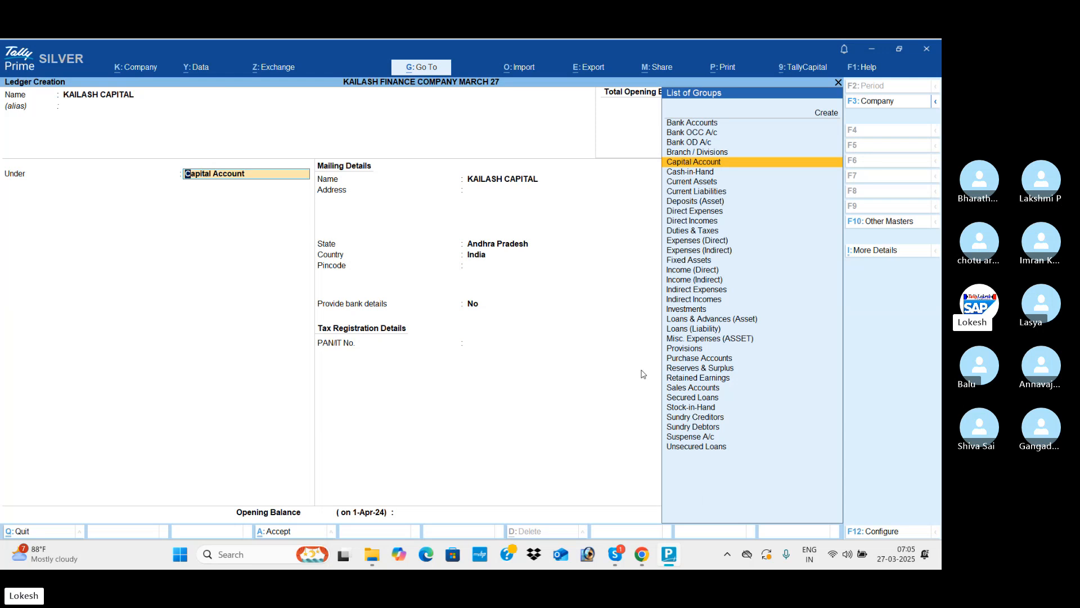
mouse_move(669, 549)
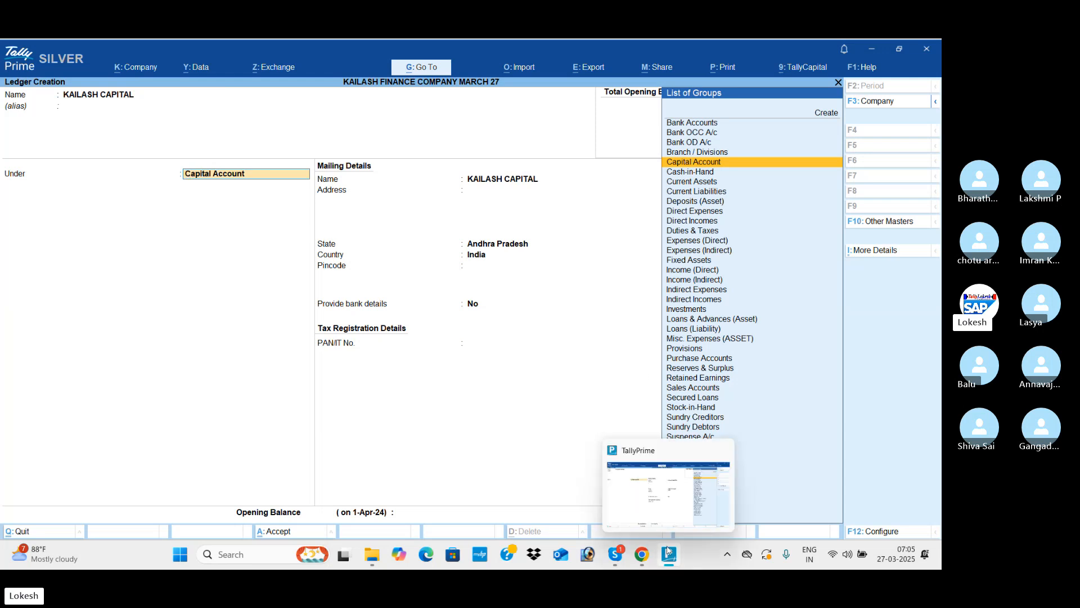
click(667, 503)
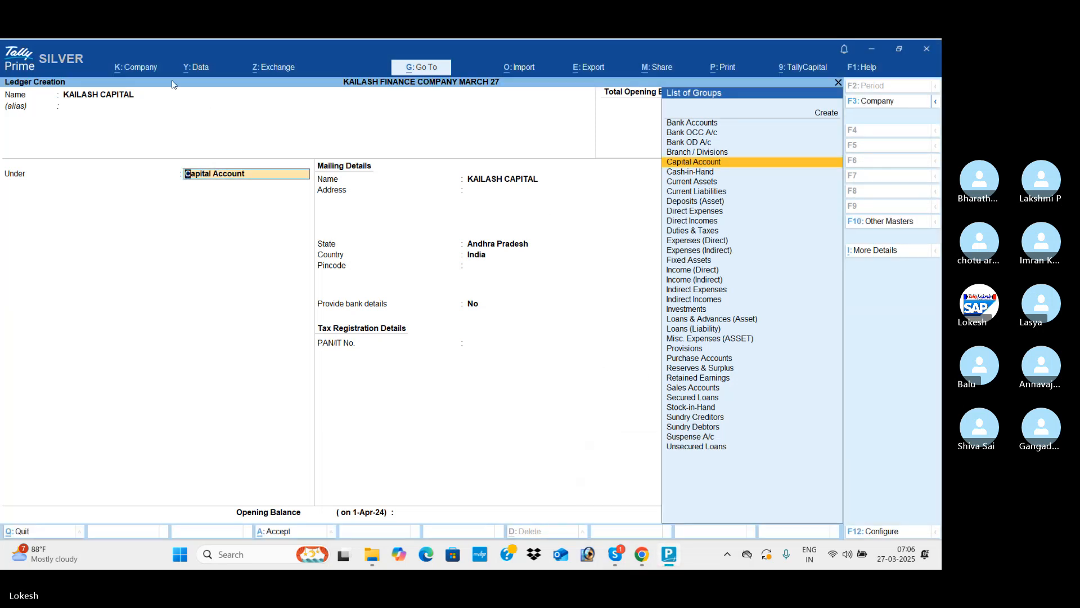
click(151, 68)
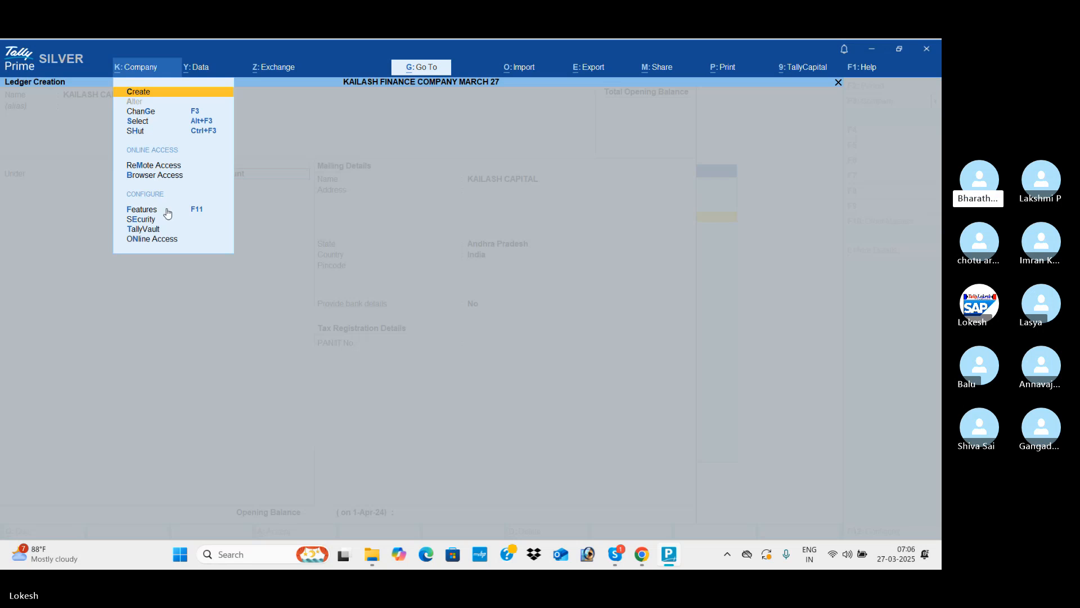
click(169, 213)
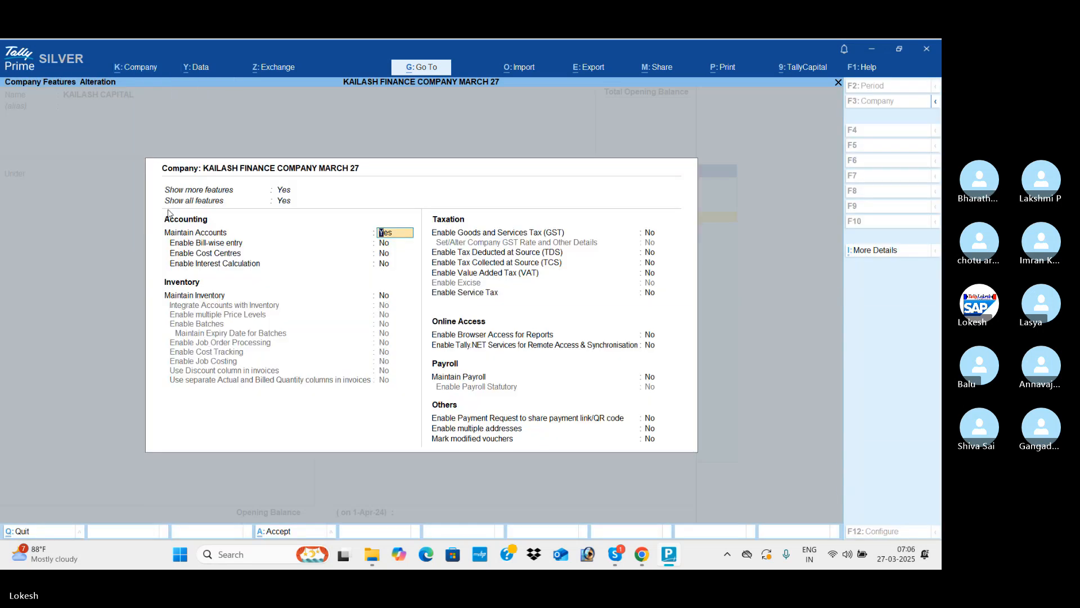
click(391, 266)
key(y)
key(Return)
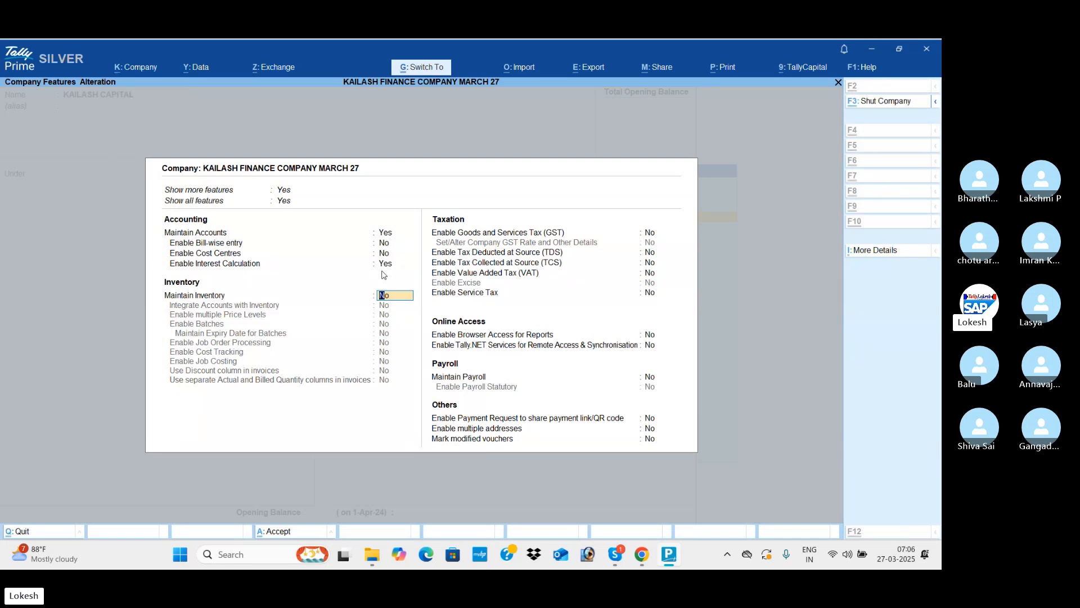
key(ctrl+a)
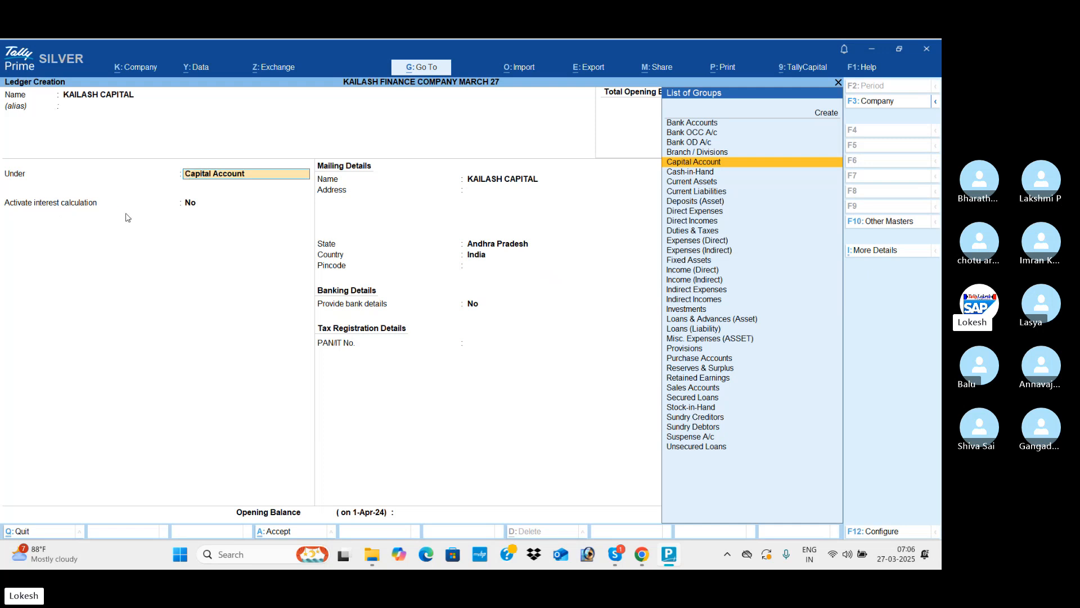
- Activate interest calculation for the first owner's capital ledger at a rate of 5% per 365-Day Year
key(Return)
text(Y)
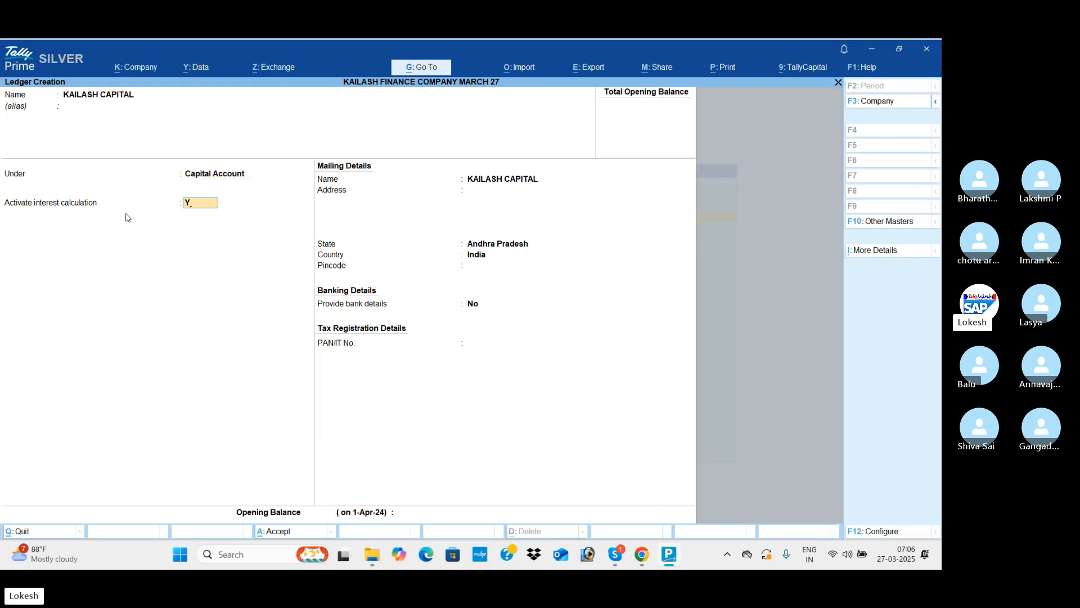
key(Return)
key(Return)
key(Return)
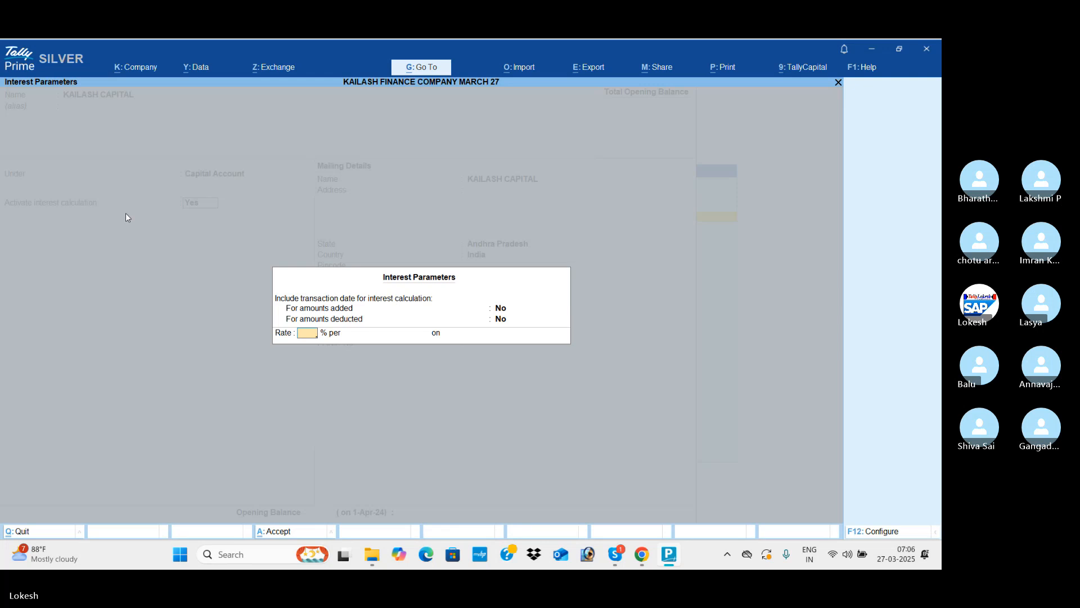
key(Return)
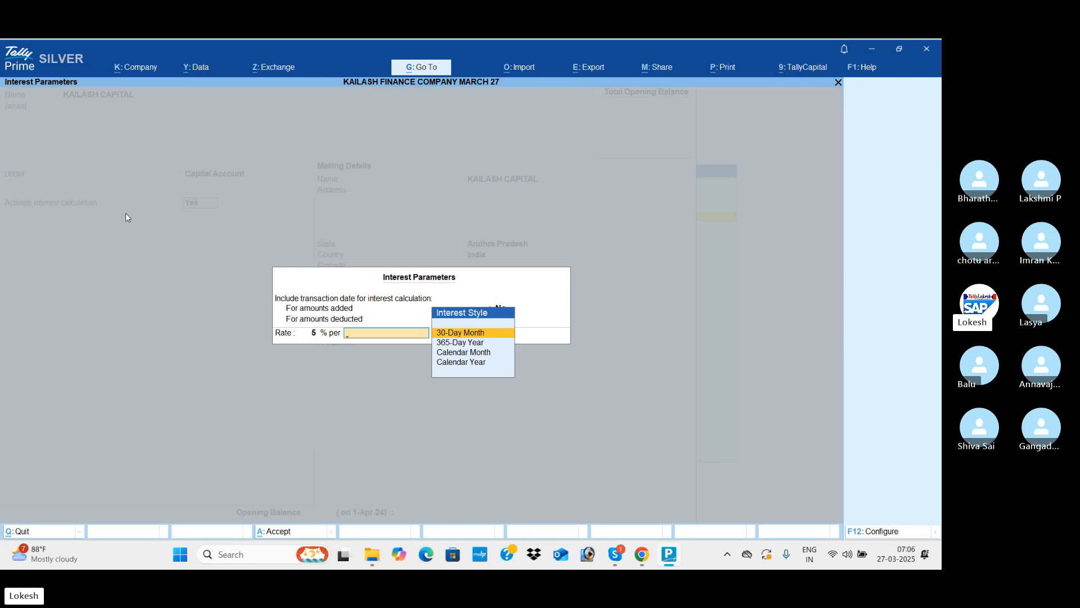
key(Down)
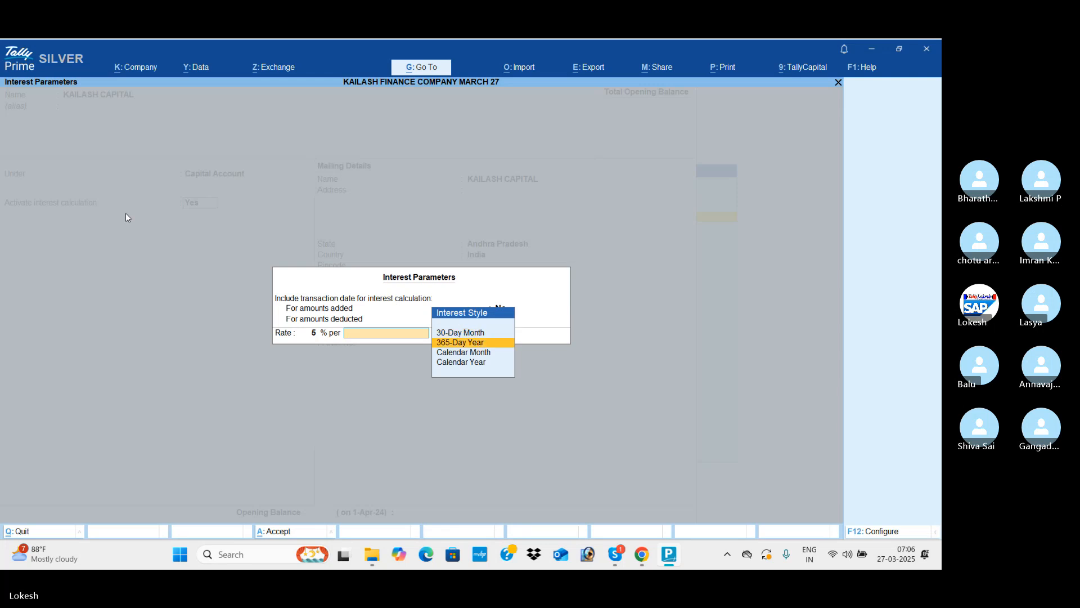
key(Return)
key(Return)
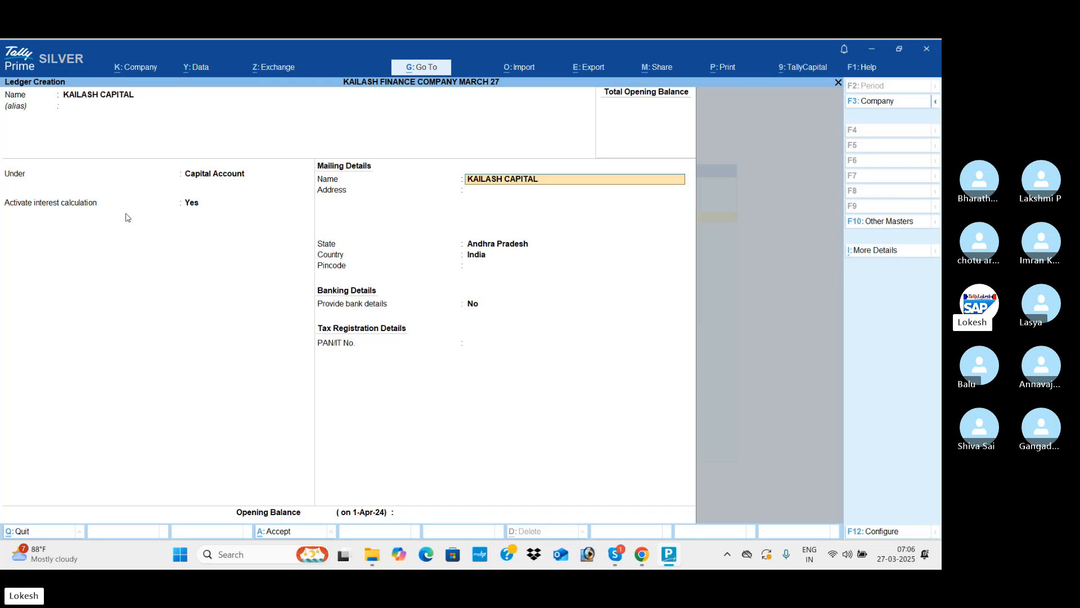
- Save the first owner's capital ledger with the default mailing details and no opening balance
key(Return)
key(Return)
key(Return)
key(Return)
key(Return)
key(Return)
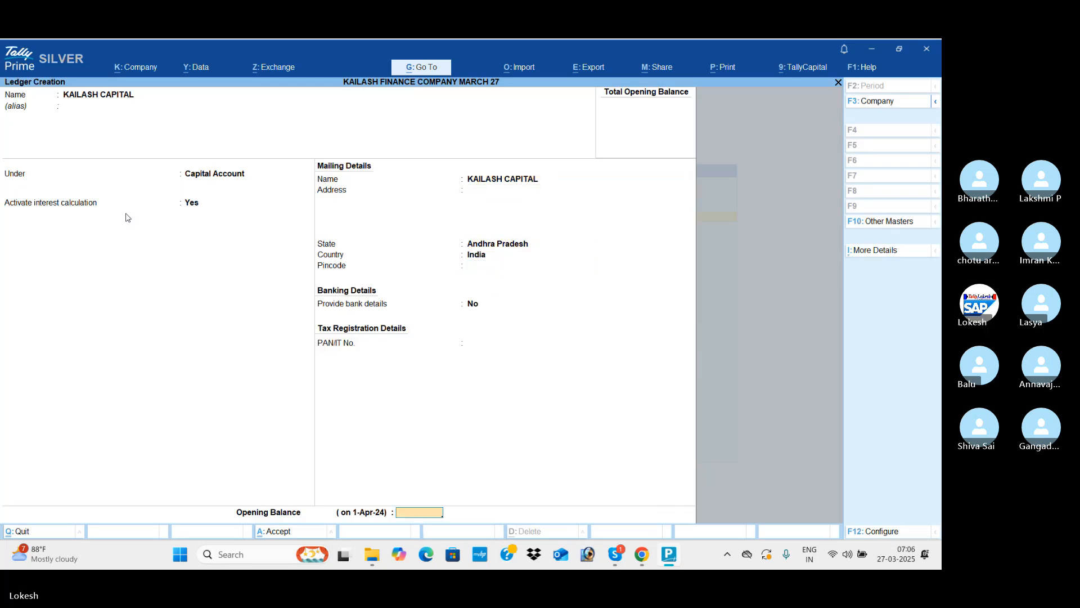
key(Return)
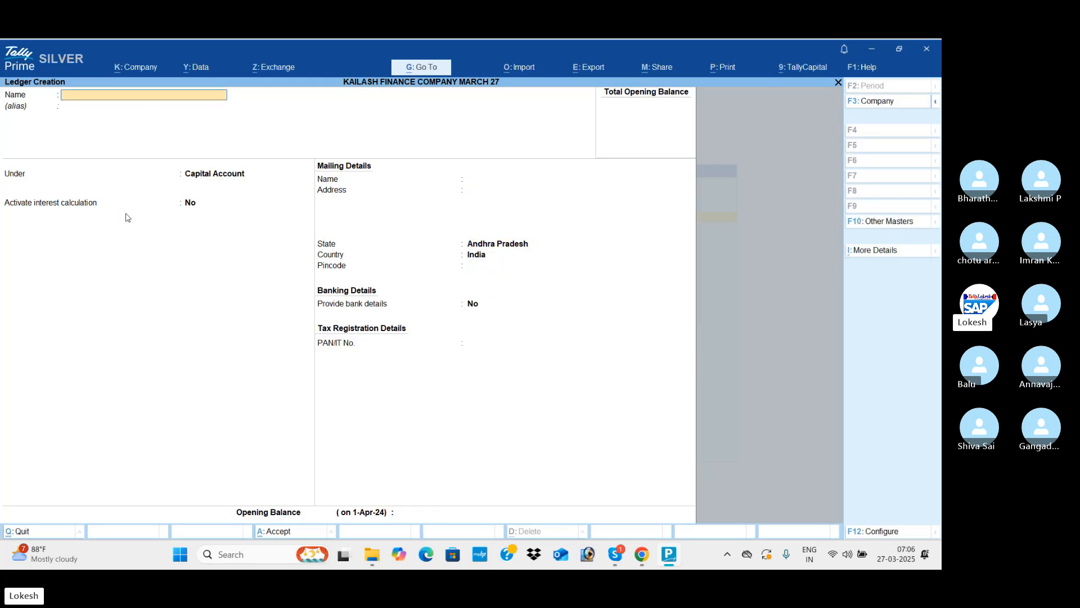
- Start a second ledger with the other owner's name followed by CAPITAL, under Capital Account
text(DIVYA)
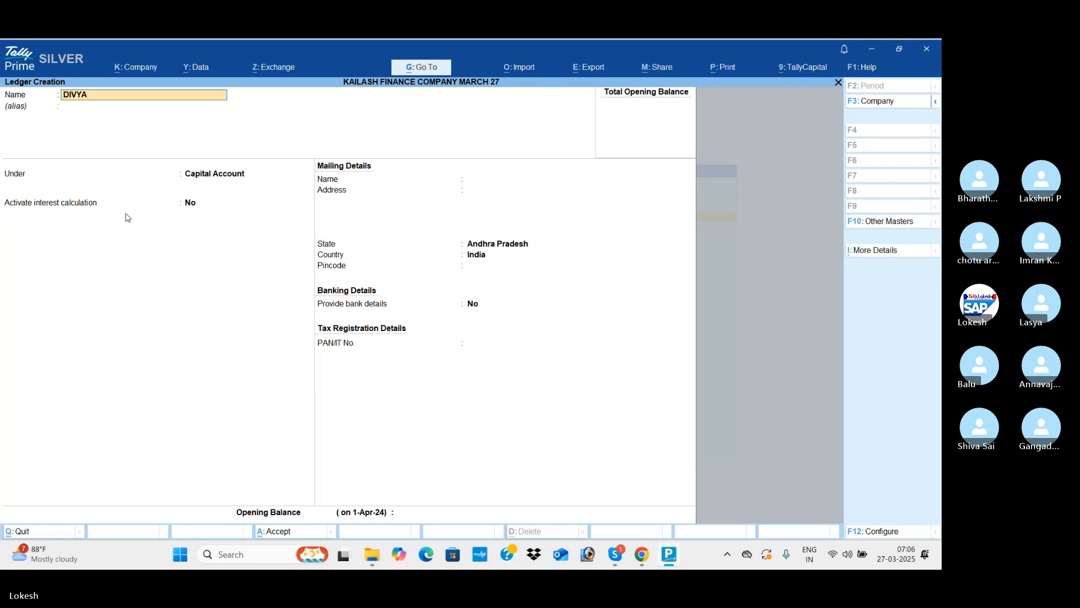
text( CAPITAL)
key(Return)
key(Return)
- Activate interest calculation for the second owner's capital ledger at a rate of 10% per 365-Day Year
text(Y)
key(Return)
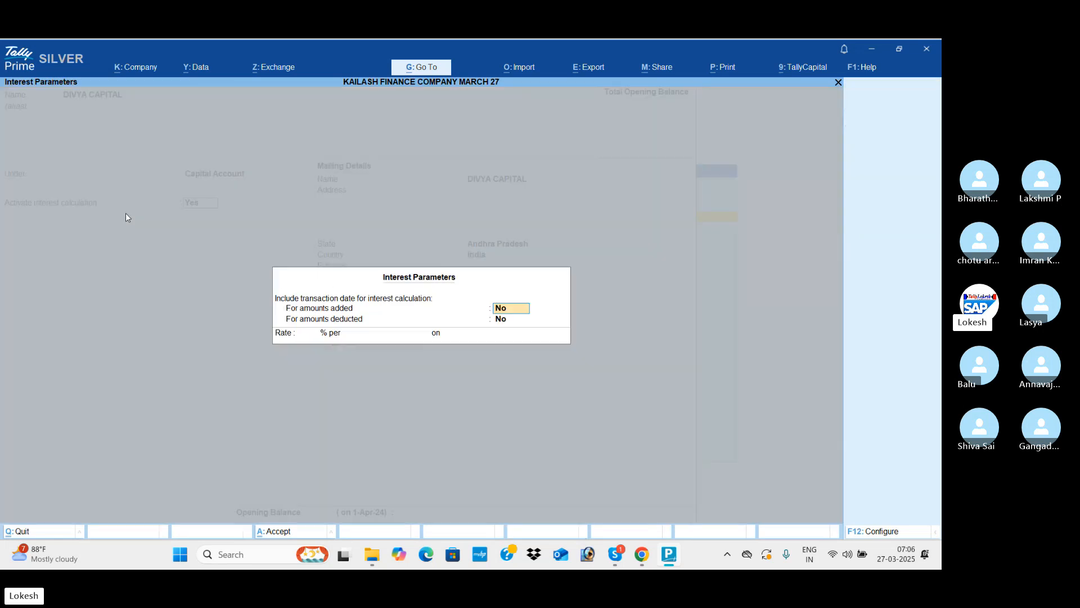
key(Return)
key(Return)
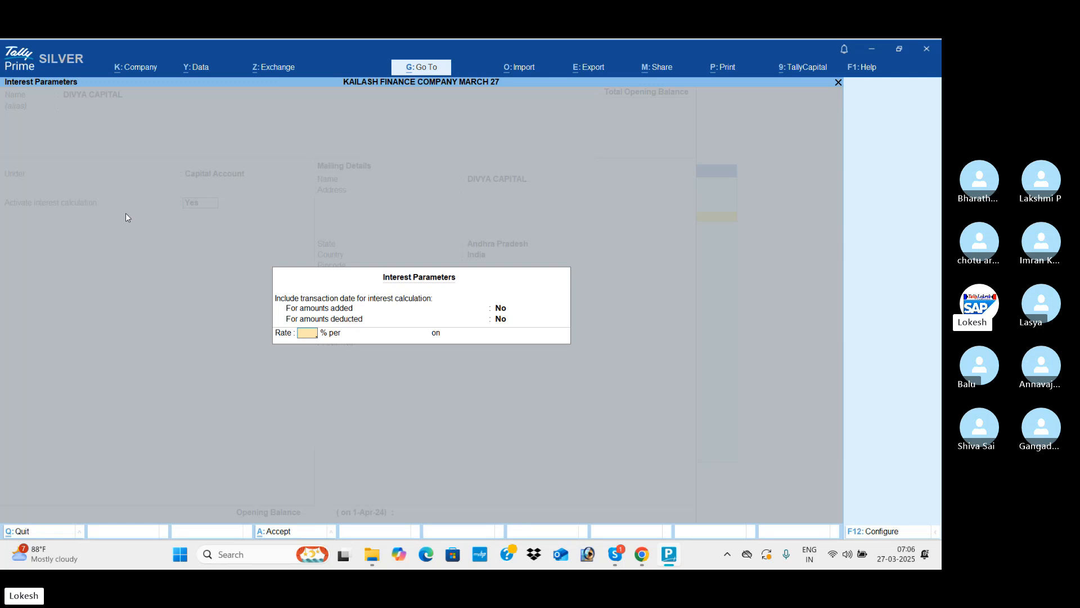
text(10)
key(Return)
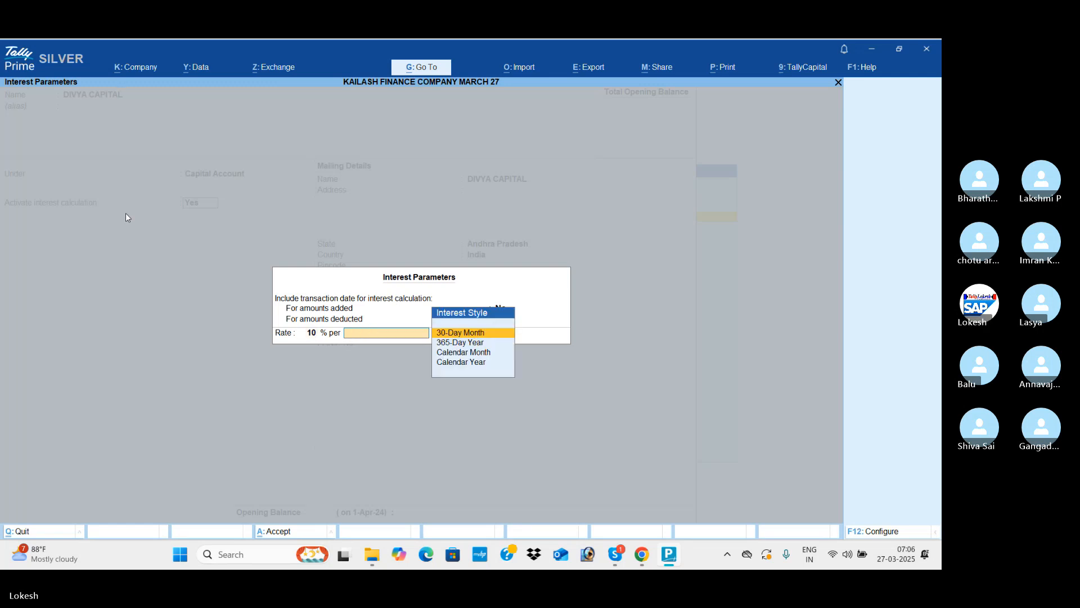
key(Down)
key(Return)
key(Return)
- Save the second owner's capital ledger with default mailing details and no opening balance
key(Return)
key(Return)
key(Return)
key(Return)
key(Return)
key(Return)
key(Return)
key(Return)
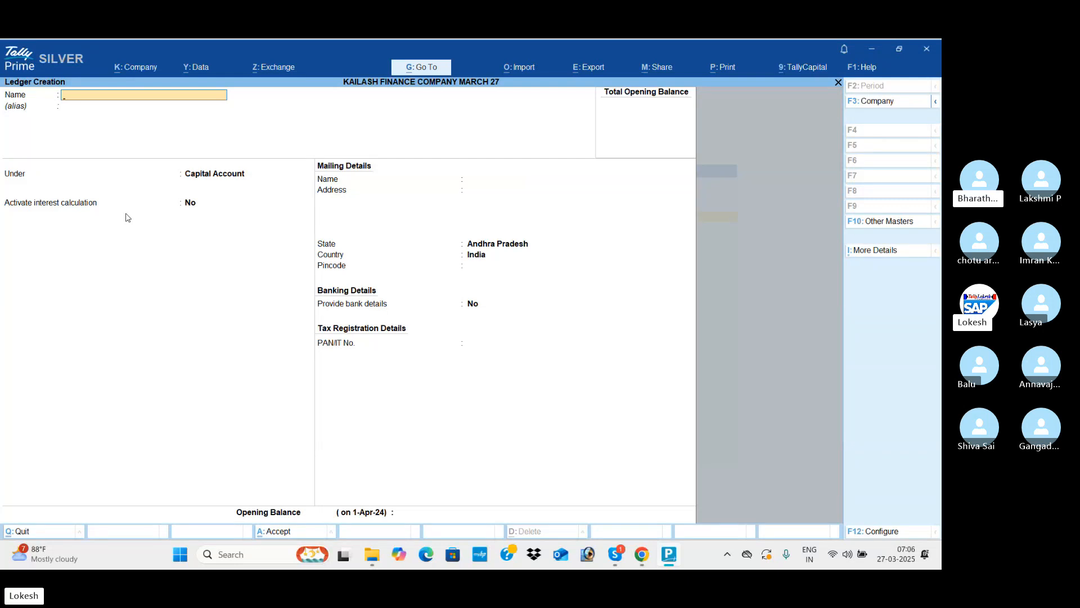
key(Escape)
key(Escape)
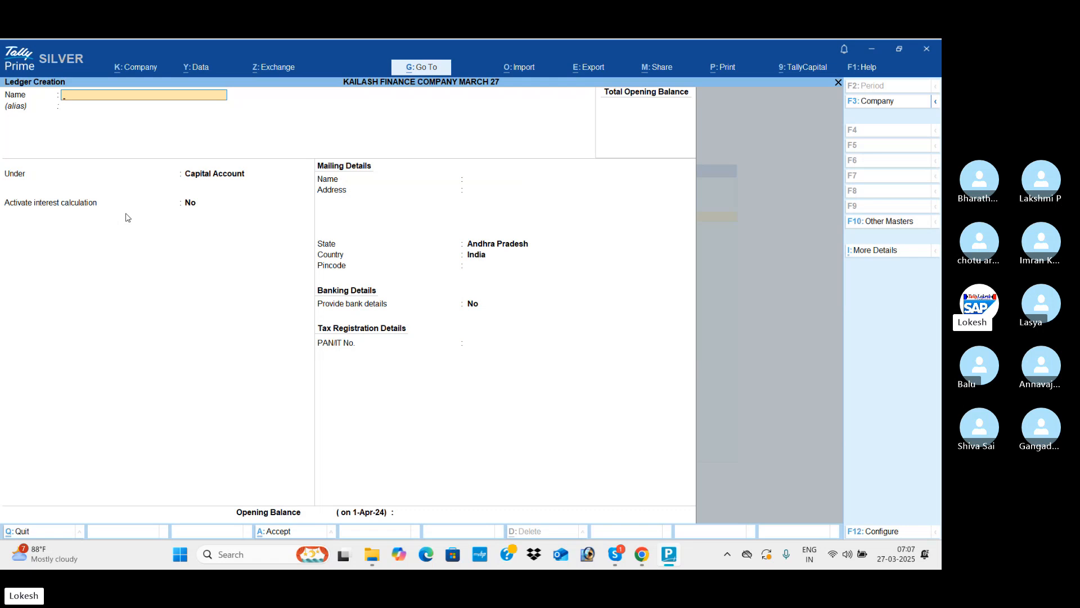
- Create the ledger Rent under Indirect Expenses, with the ledger type Not Applicable and no interest calculation
text(Rent)
key(Return)
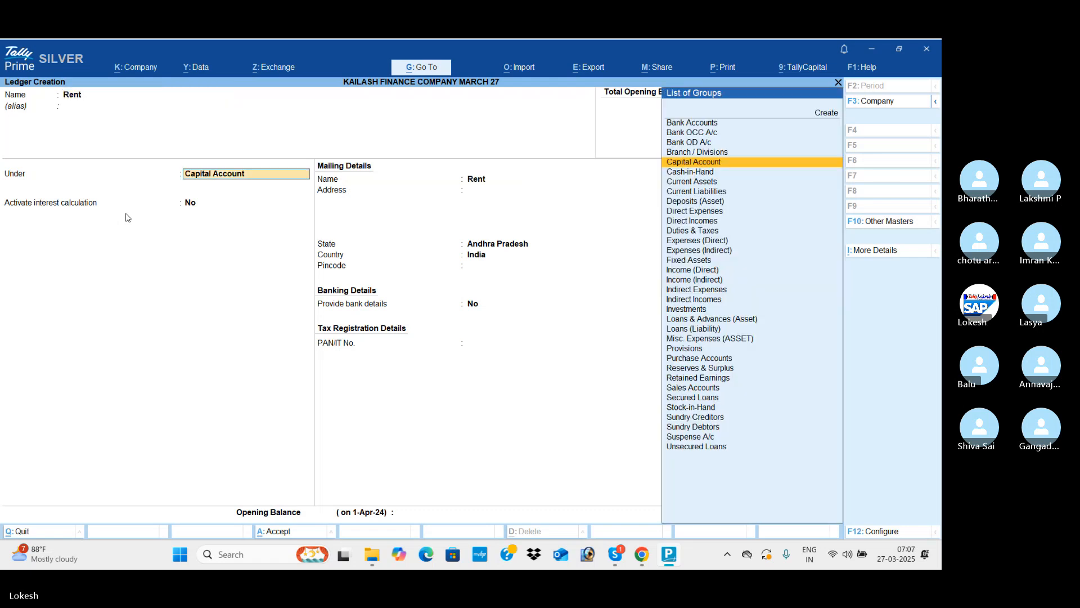
text(Ind)
key(Down)
key(Down)
key(Return)
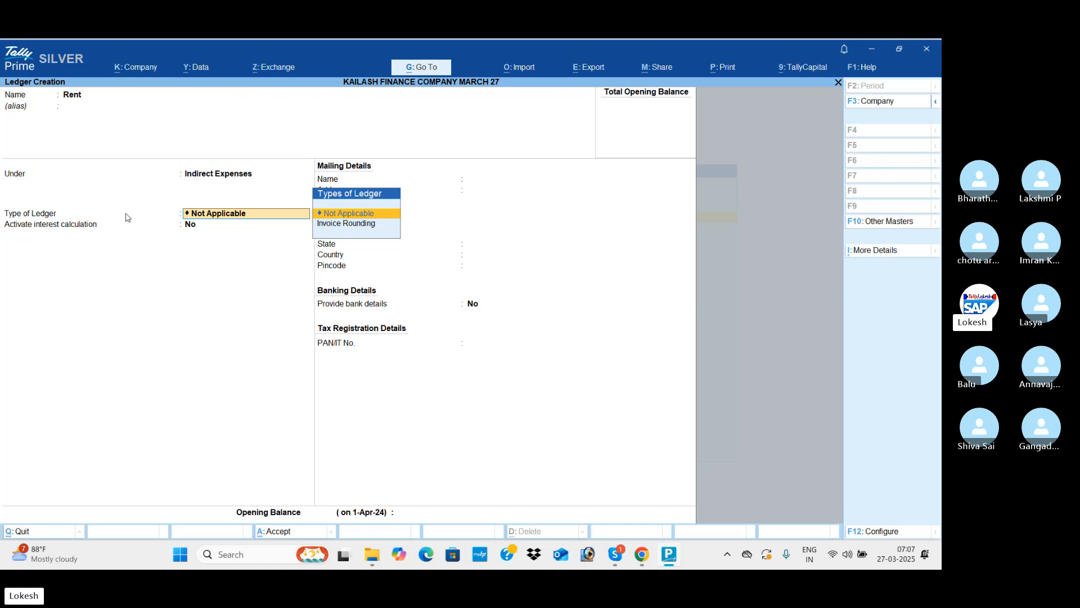
key(ctrl+a)
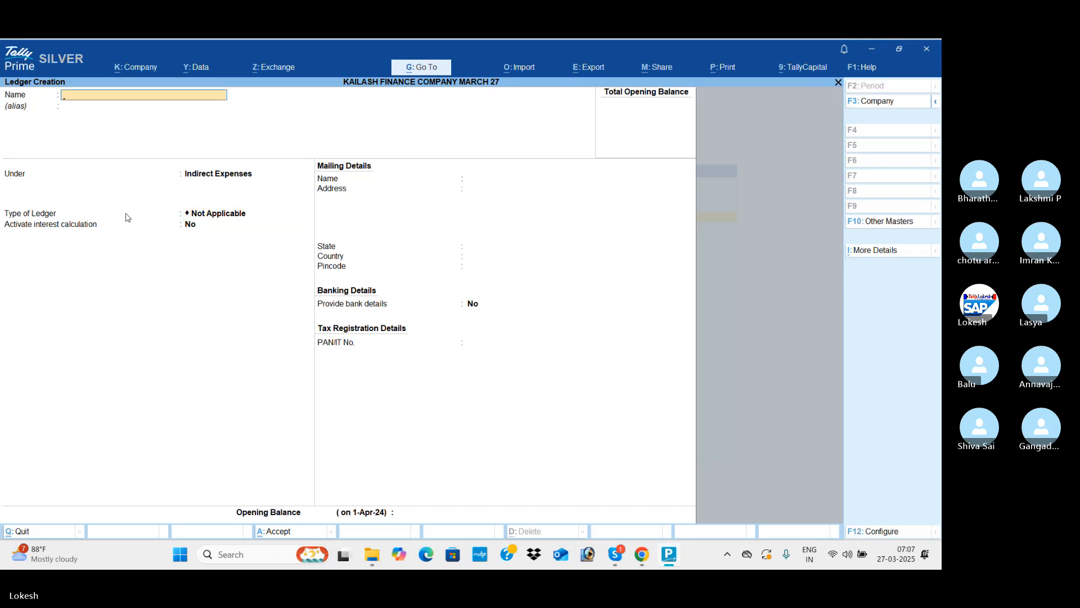
- Create the ledger Electricity Bill under Indirect Expenses
text(Elect)
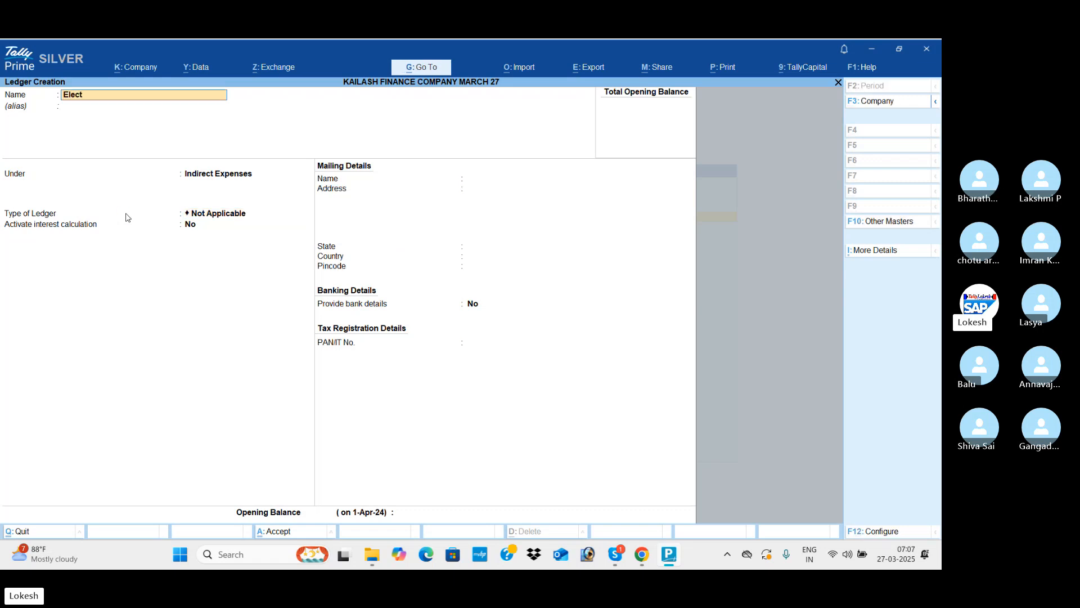
text(ricity Bi)
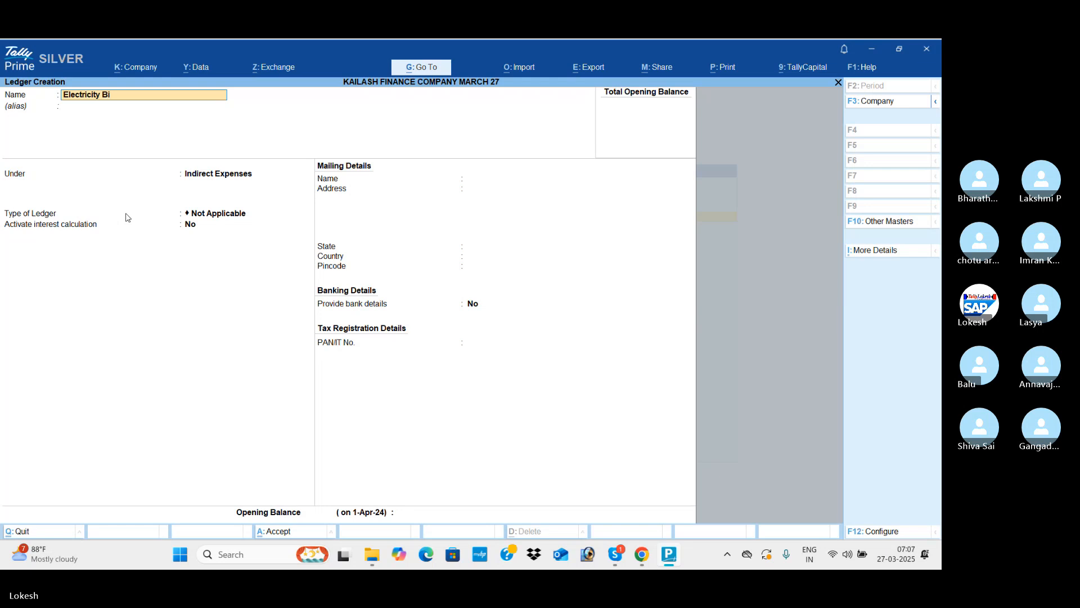
text(ll)
key(Return)
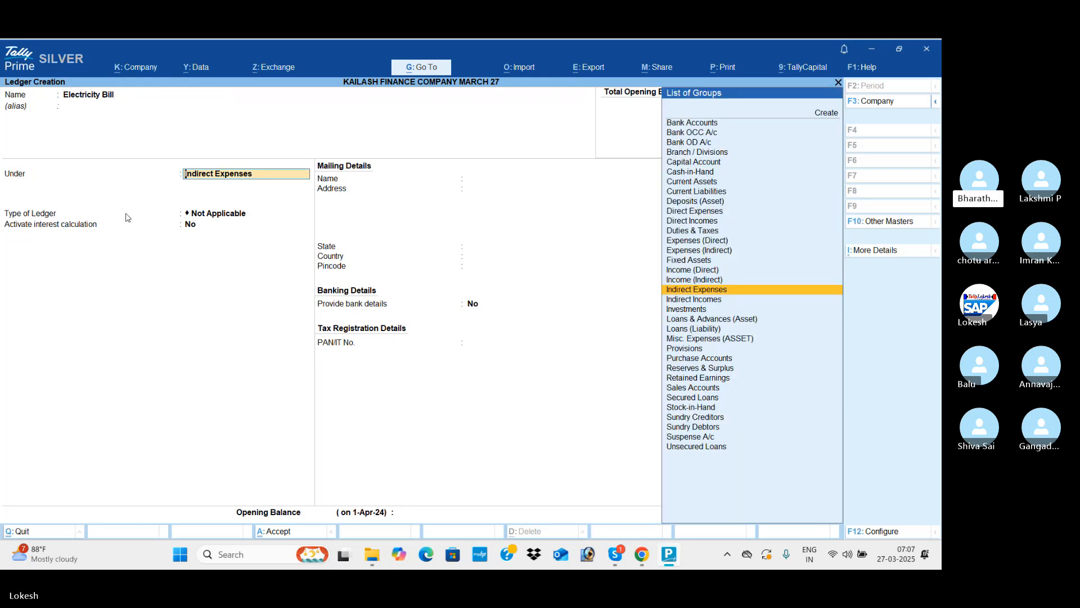
key(ctrl+a)
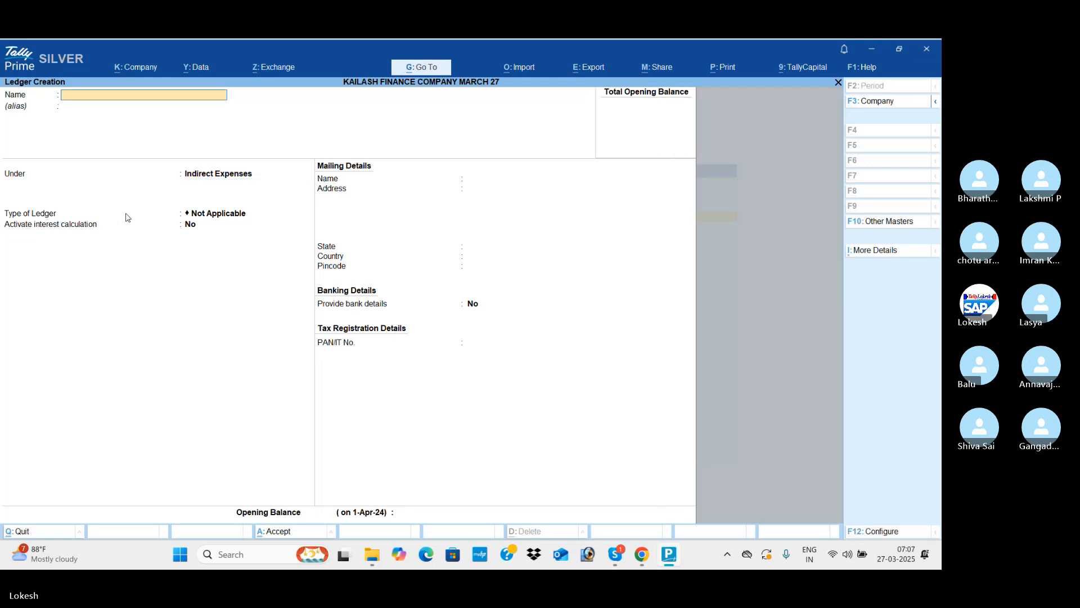
- Create the ledger Tele Bill under Indirect Expenses
text(Tele)
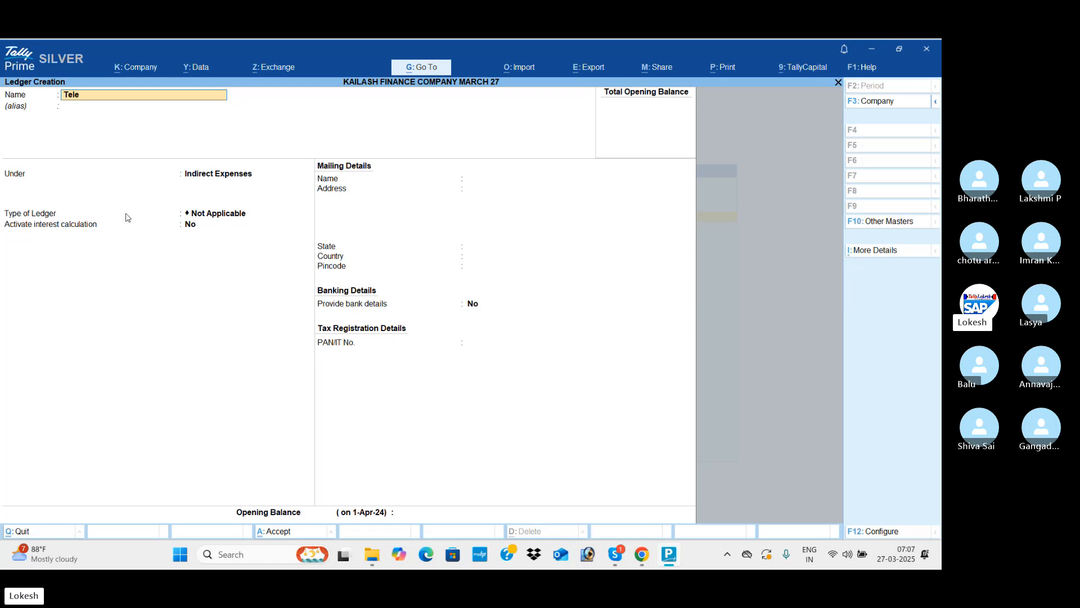
text( Bill)
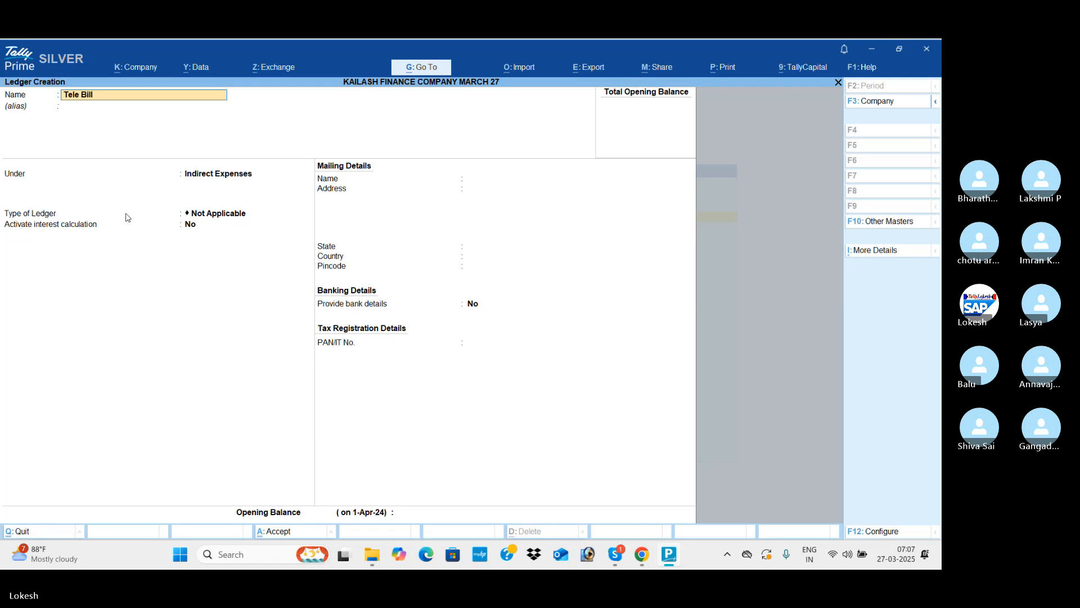
key(ctrl+a)
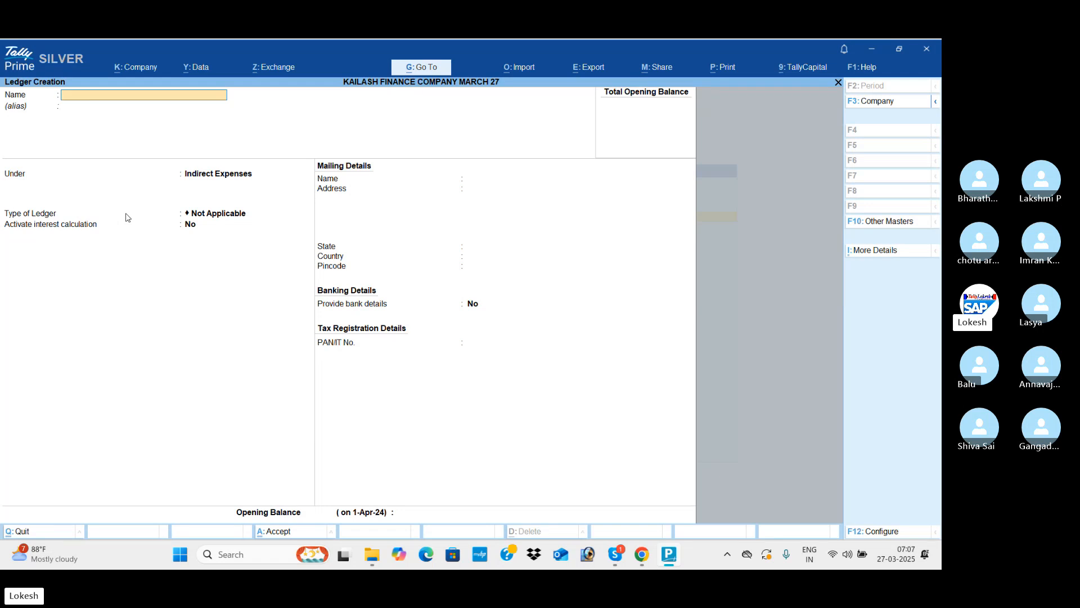
- Create the ledger Commission Received under Indirect Incomes, with the ledger type Not Applicable
text(Commission Received)
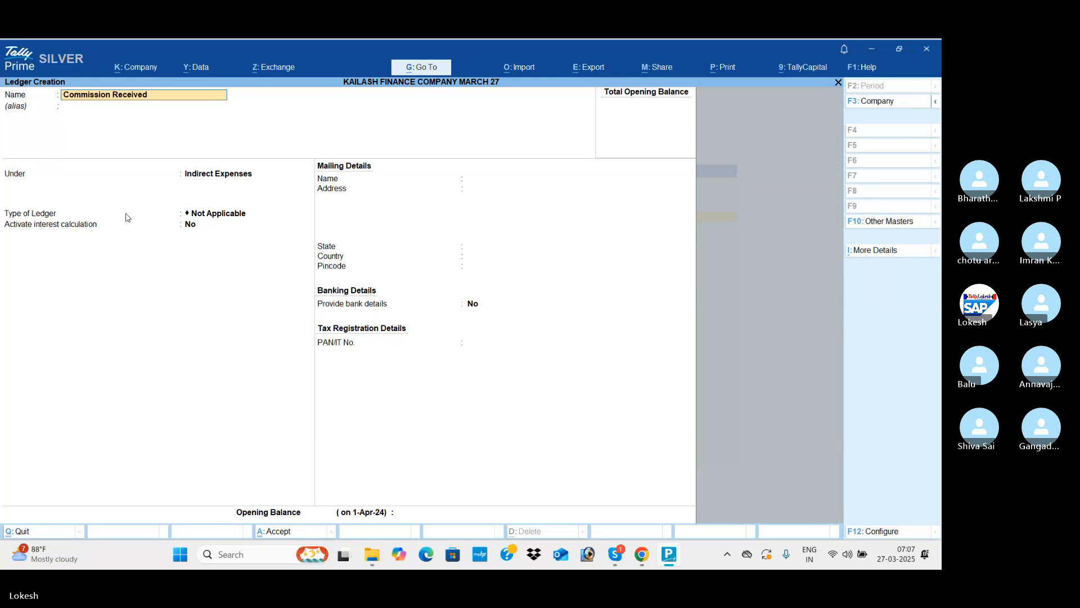
key(Return)
key(Return)
text(Ind)
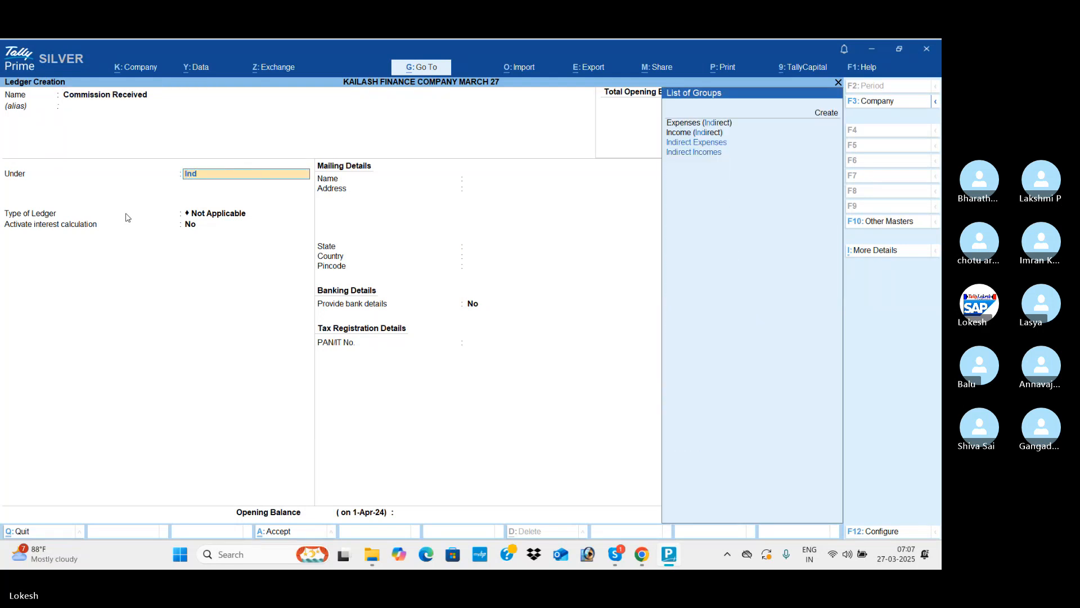
key(Down)
key(Return)
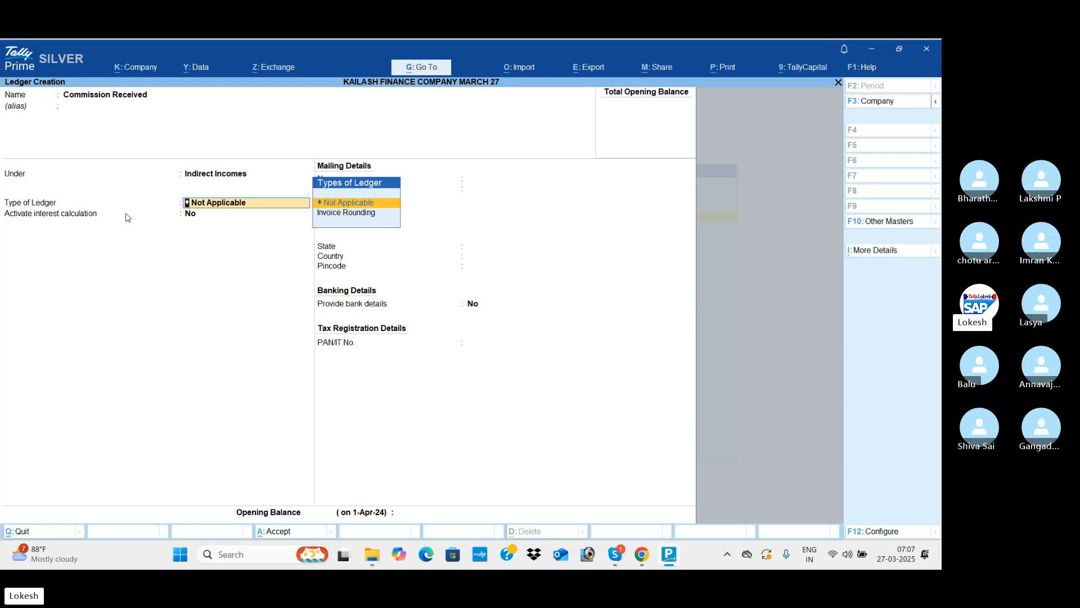
key(ctrl+a)
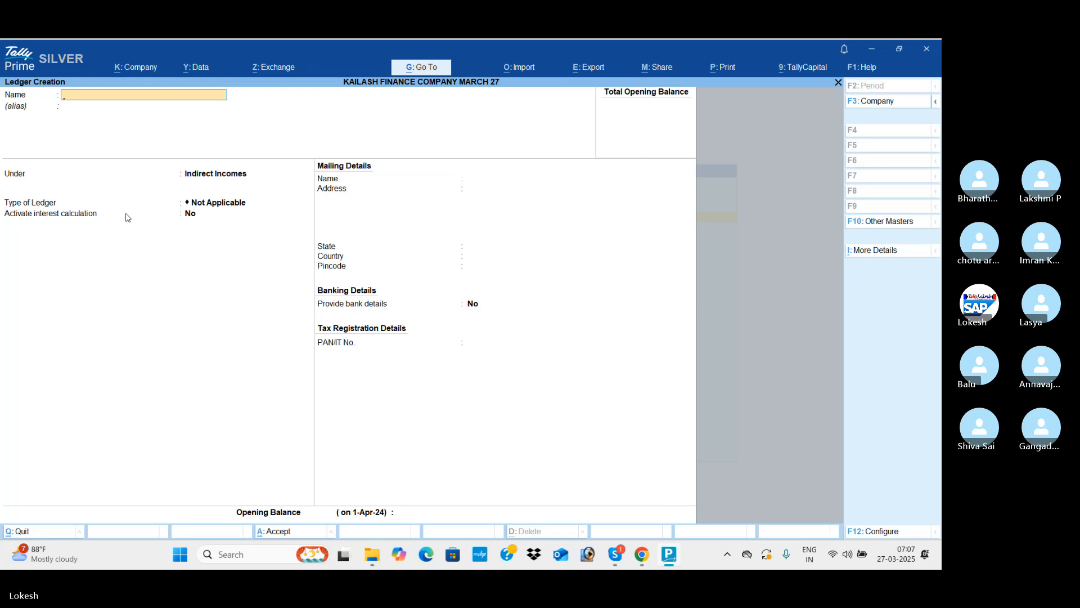
- Leave ledger creation and start a new Receipt voucher
key(Escape)
key(Return)
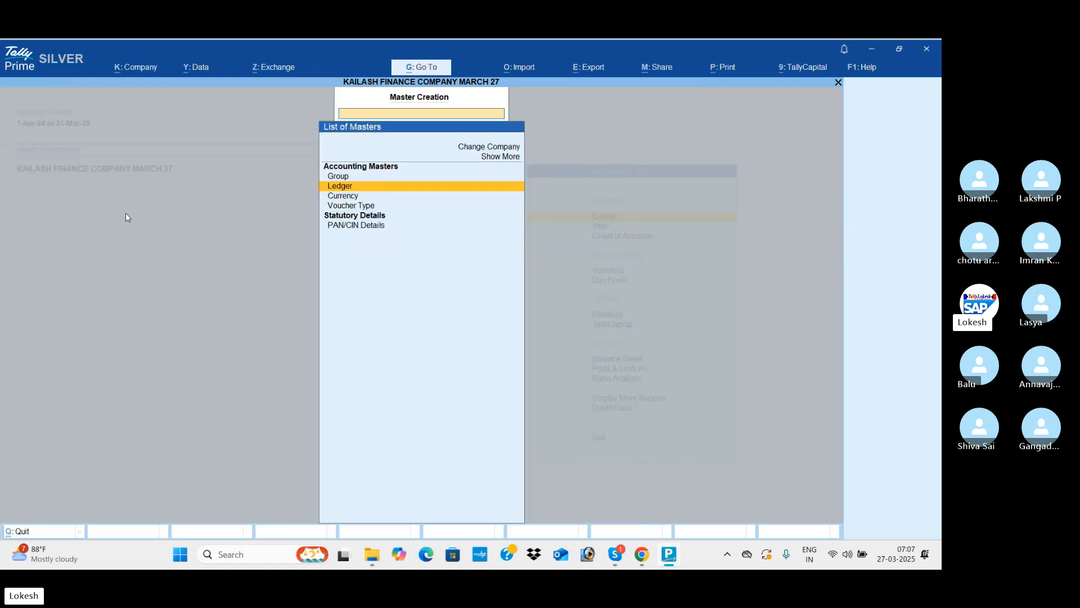
key(Down)
key(Down)
key(Down)
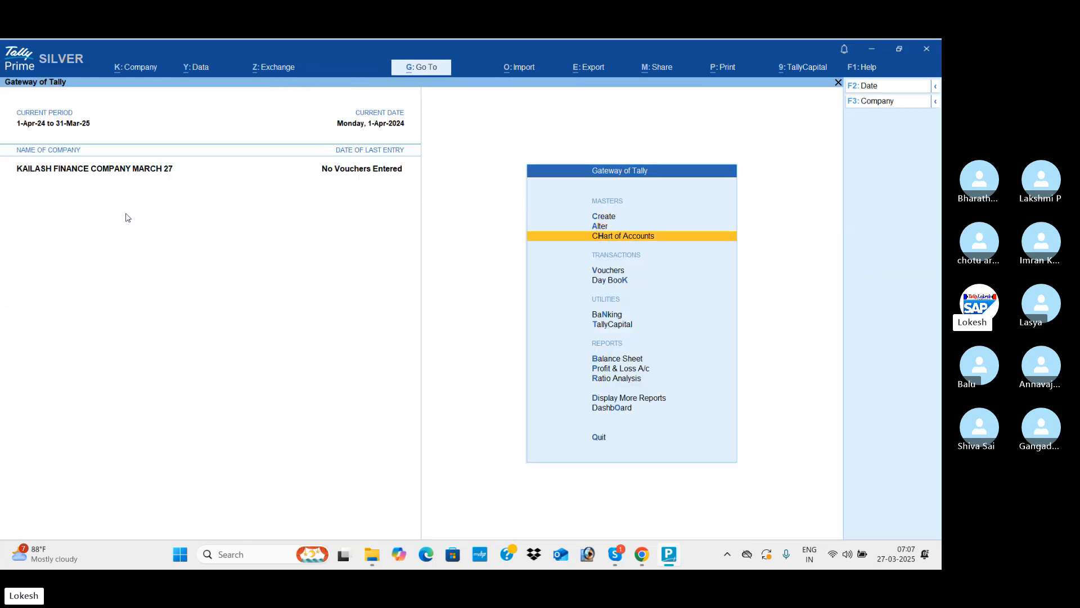
key(Return)
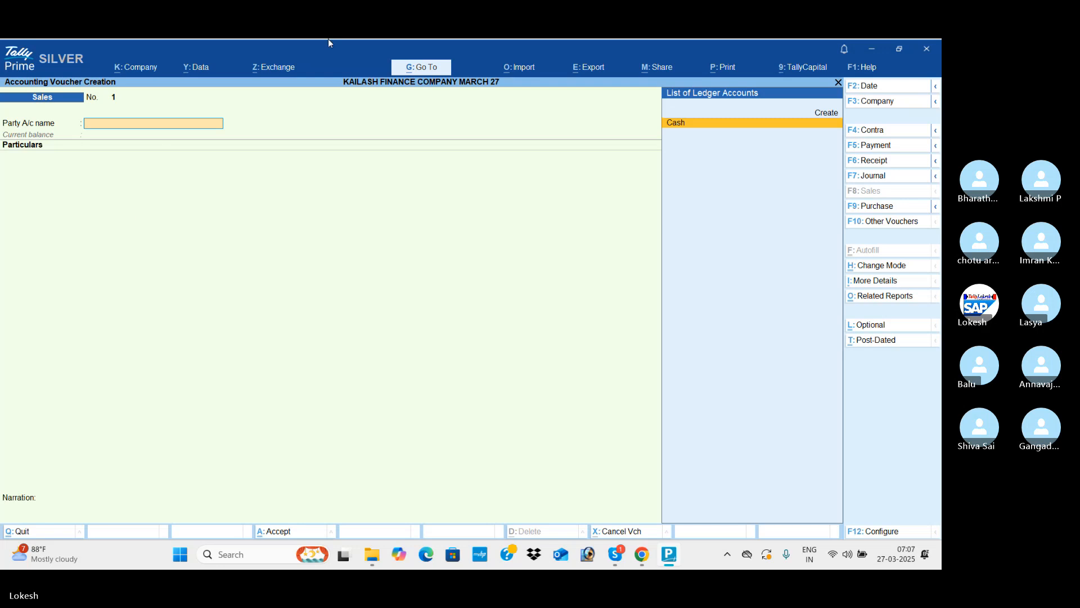
click(885, 162)
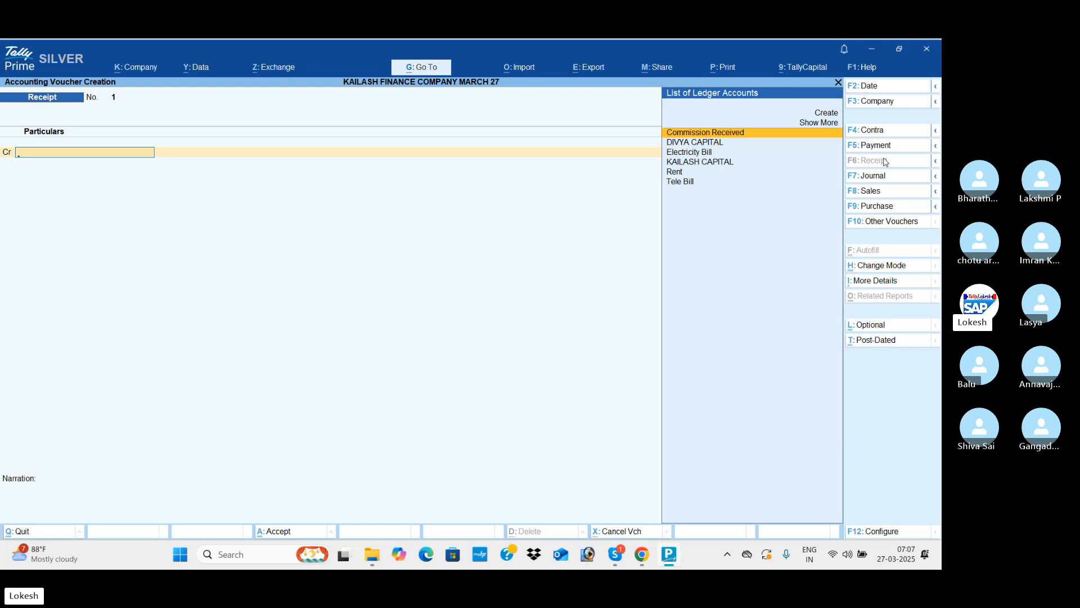
- Date the receipt 1-Apr-24 and credit the first owner's capital ledger with 8,00,000
click(891, 87)
text(1-4)
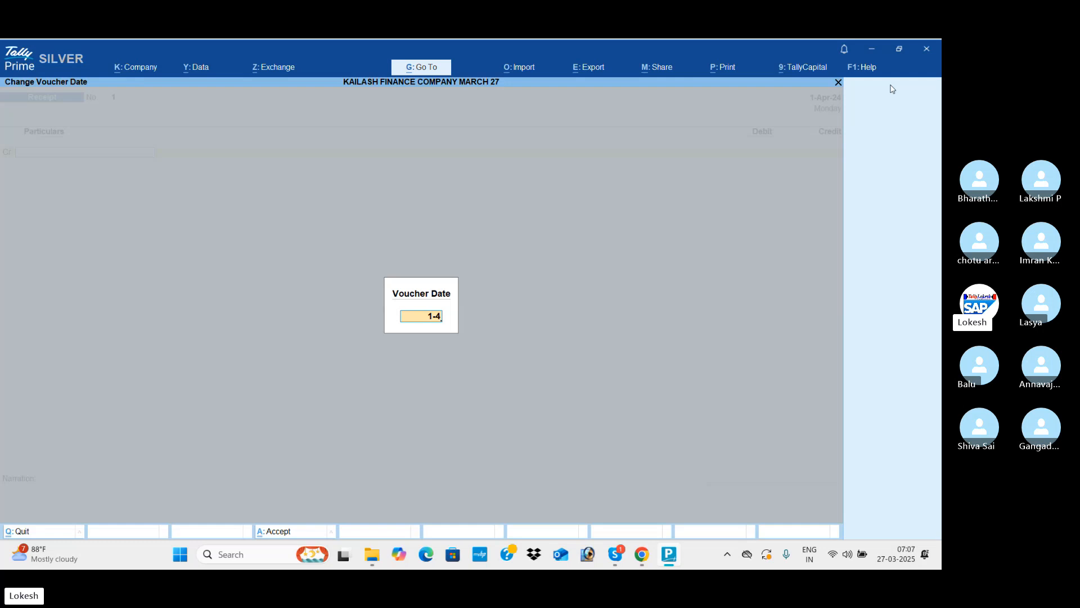
key(Return)
key(Down)
key(Down)
key(Down)
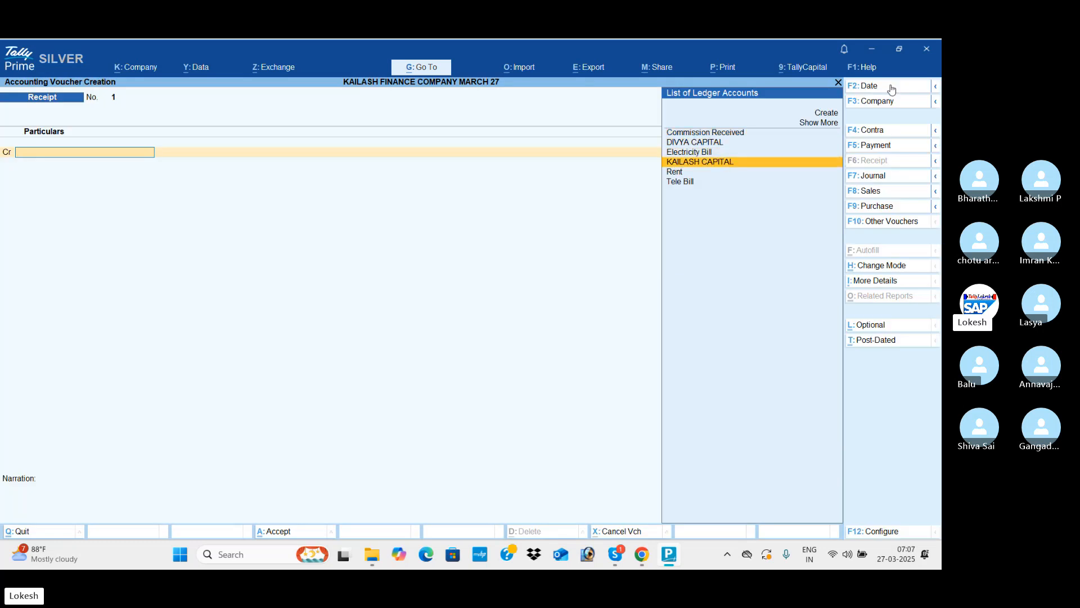
key(Return)
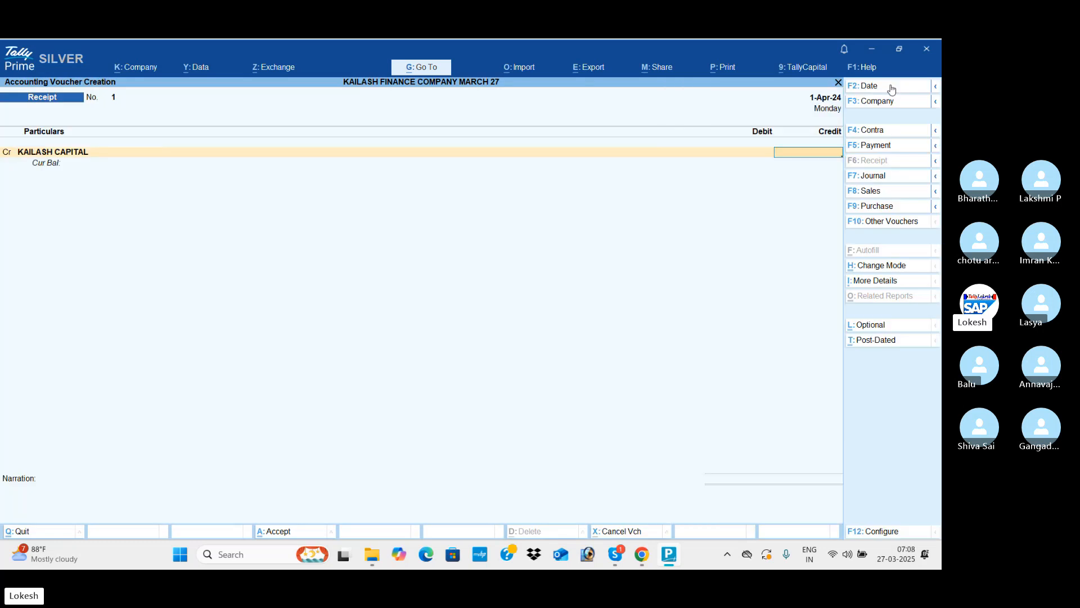
text(800000)
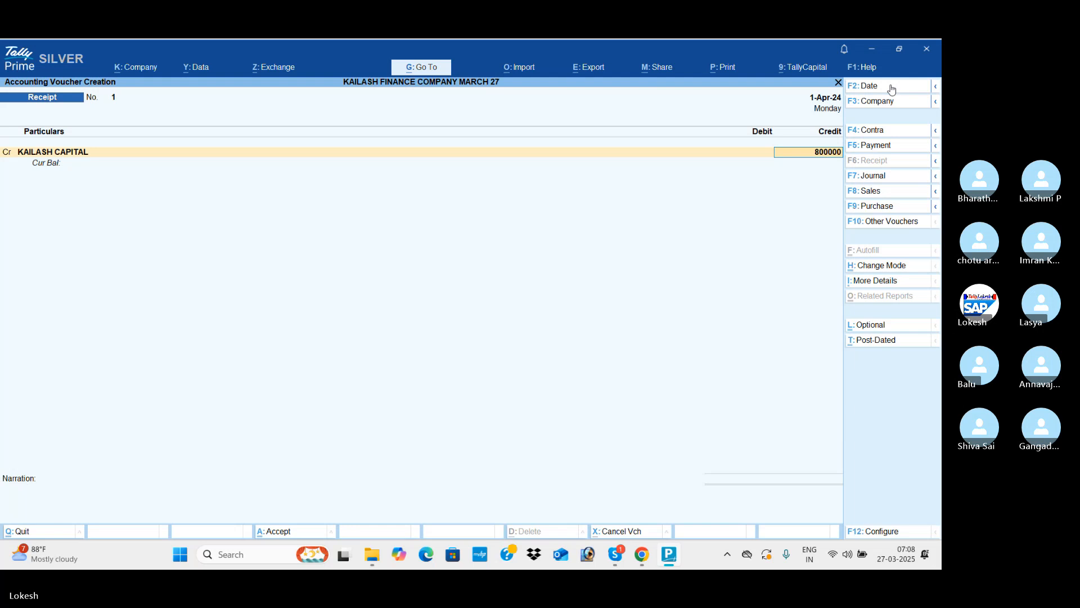
key(Return)
- Debit Cash with 8,00,000 and save the receipt without a narration
key(Up)
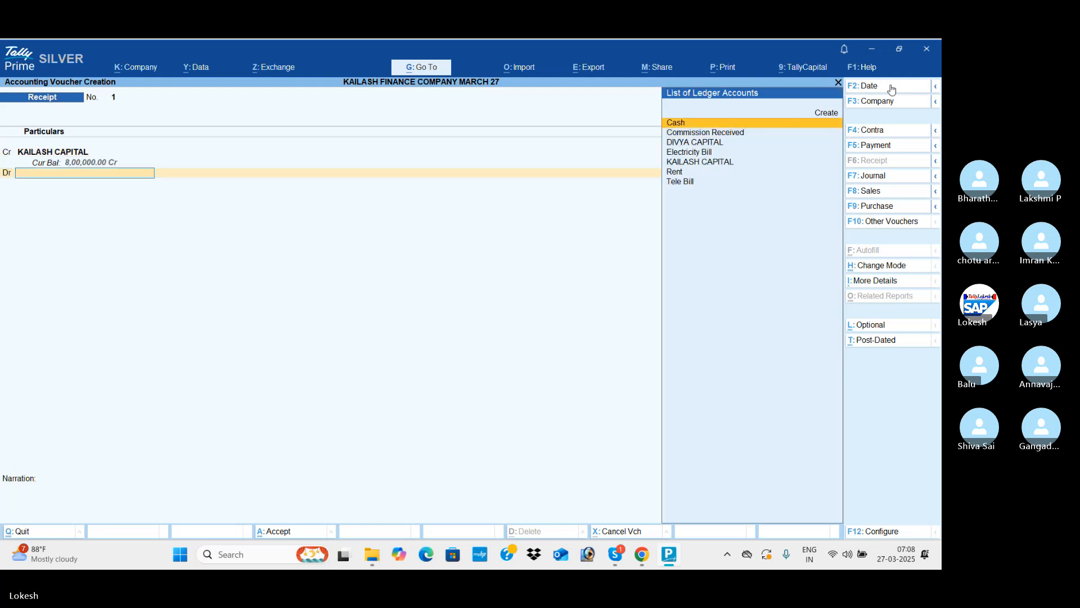
key(Return)
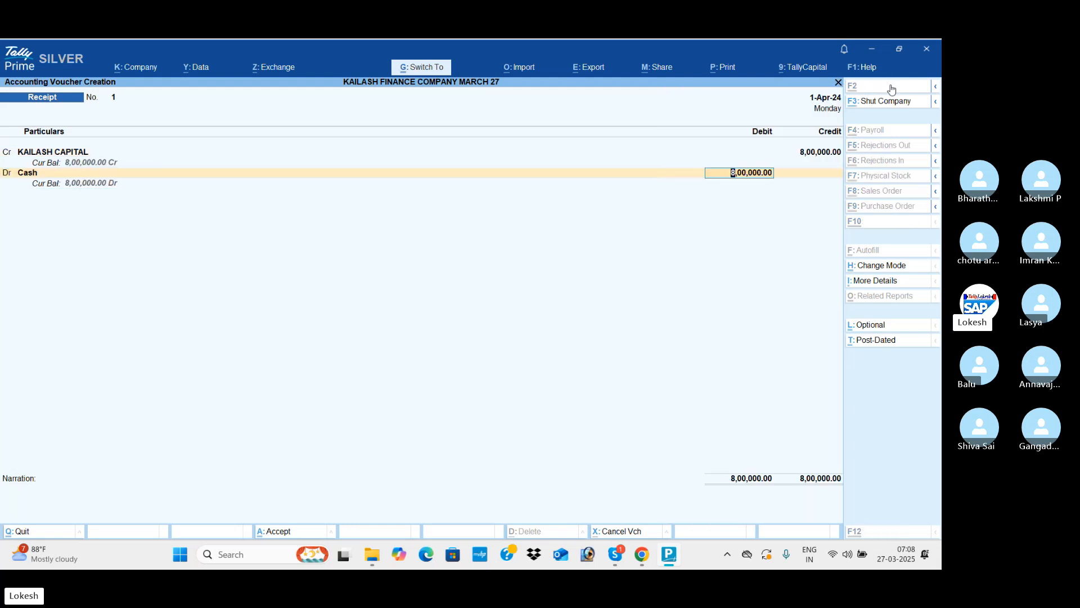
key(ctrl+a)
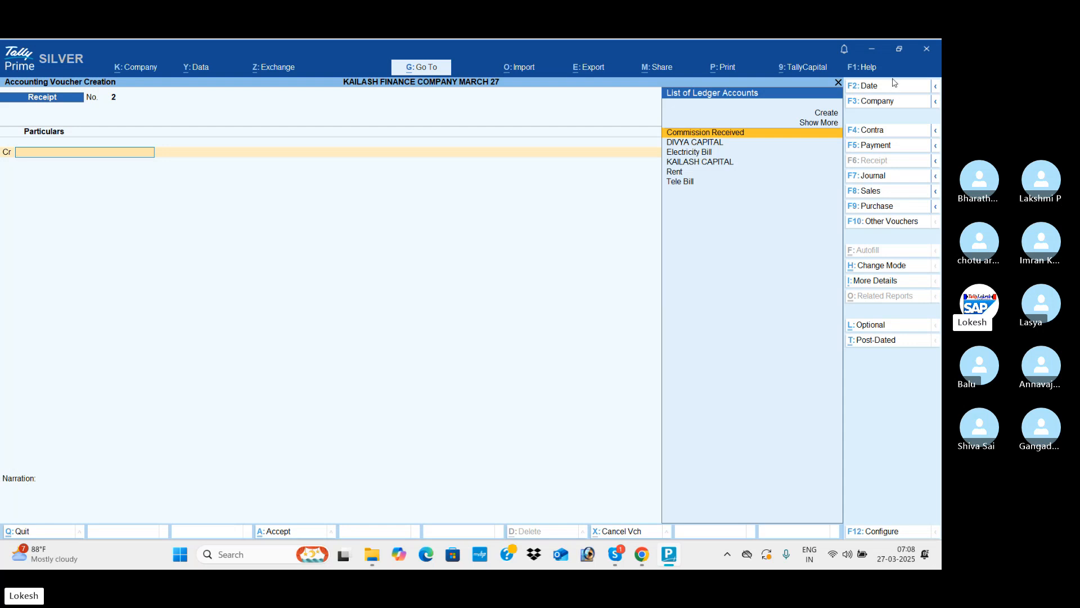
- Date the second receipt 1-May-24 and credit the first owner's capital ledger with 3,00,000
click(892, 88)
text(1-5)
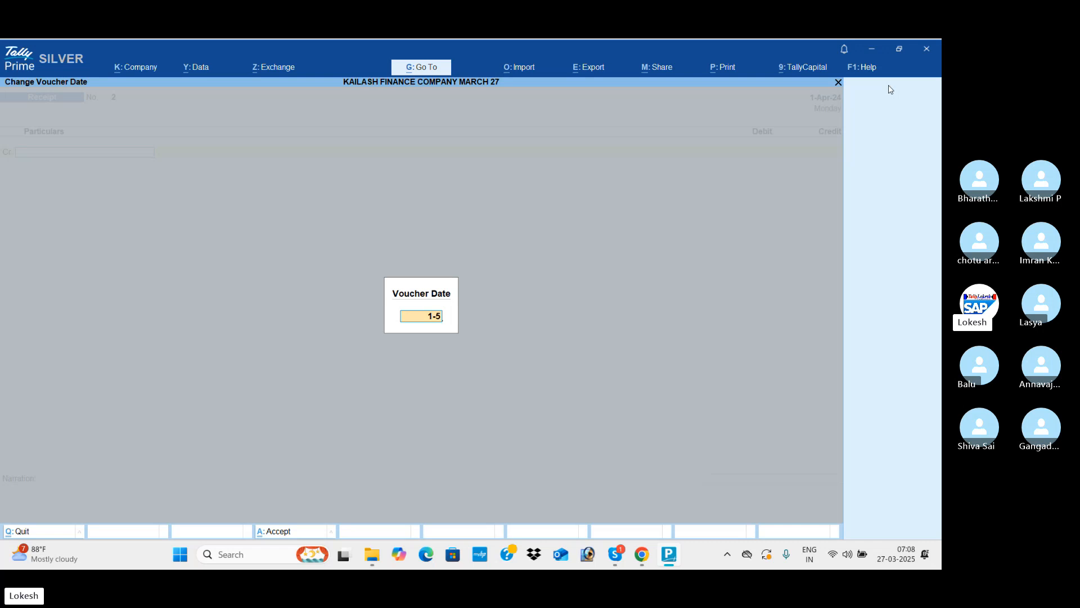
key(Return)
text(L)
key(BackSpace)
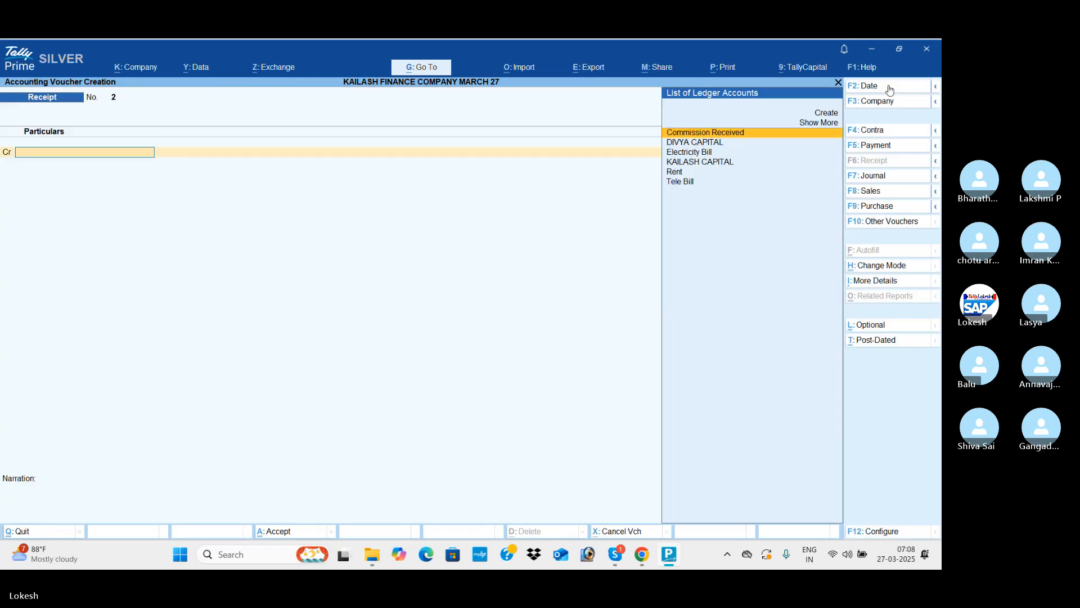
text(K)
key(Return)
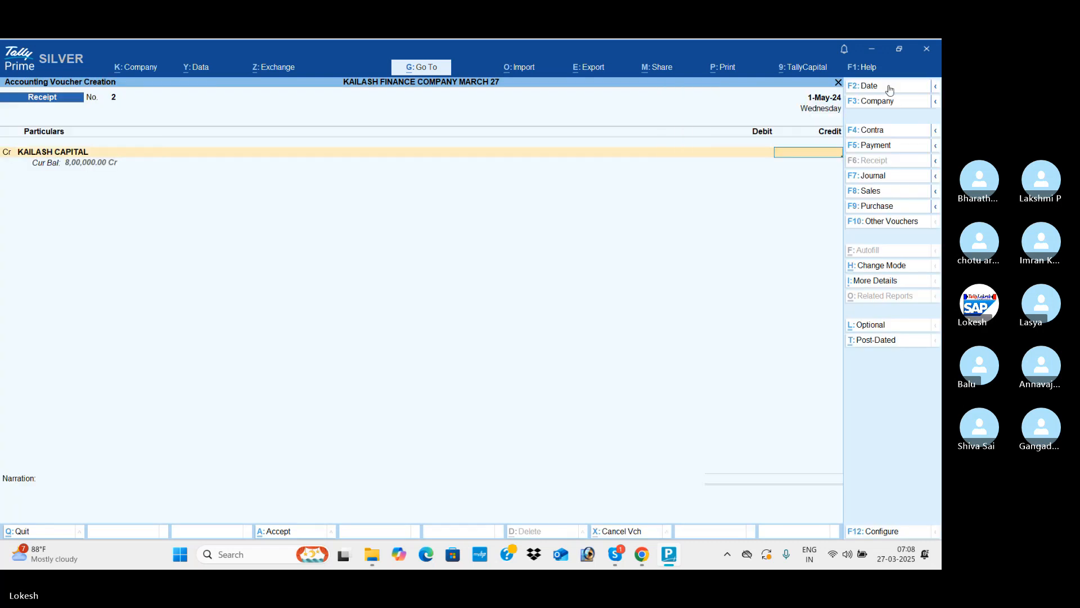
text(300000)
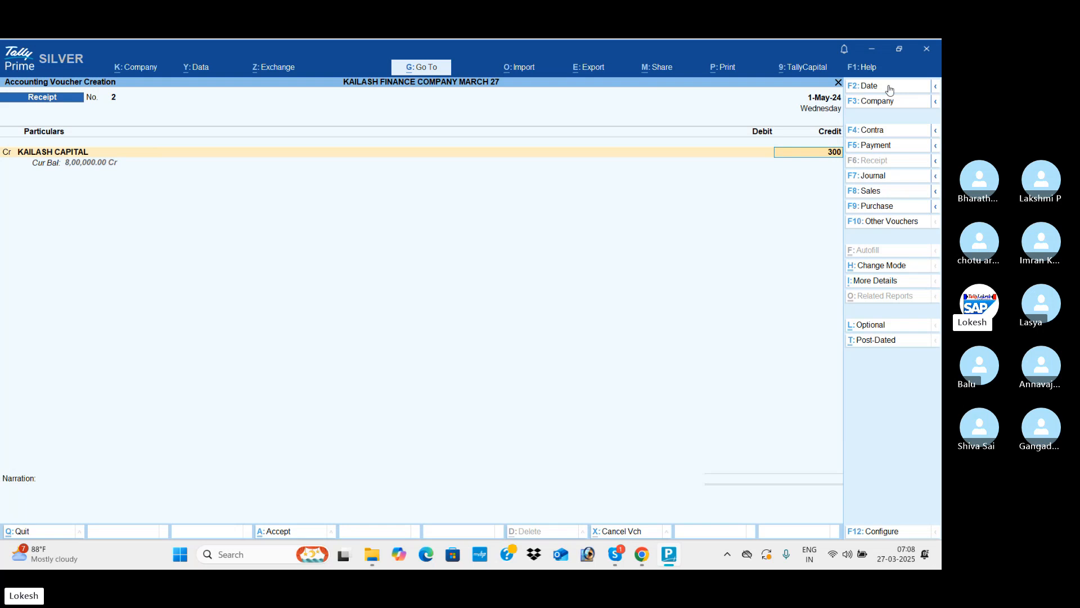
key(Return)
- Debit Cash with 3,00,000 and save the second receipt without a narration
key(Return)
key(Return)
key(Return)
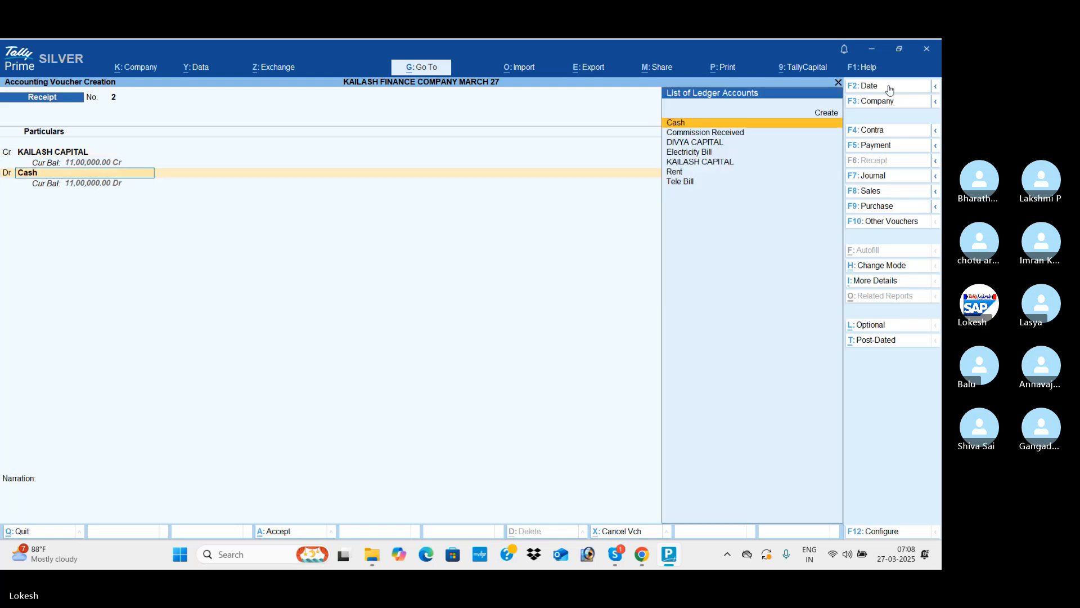
key(Return)
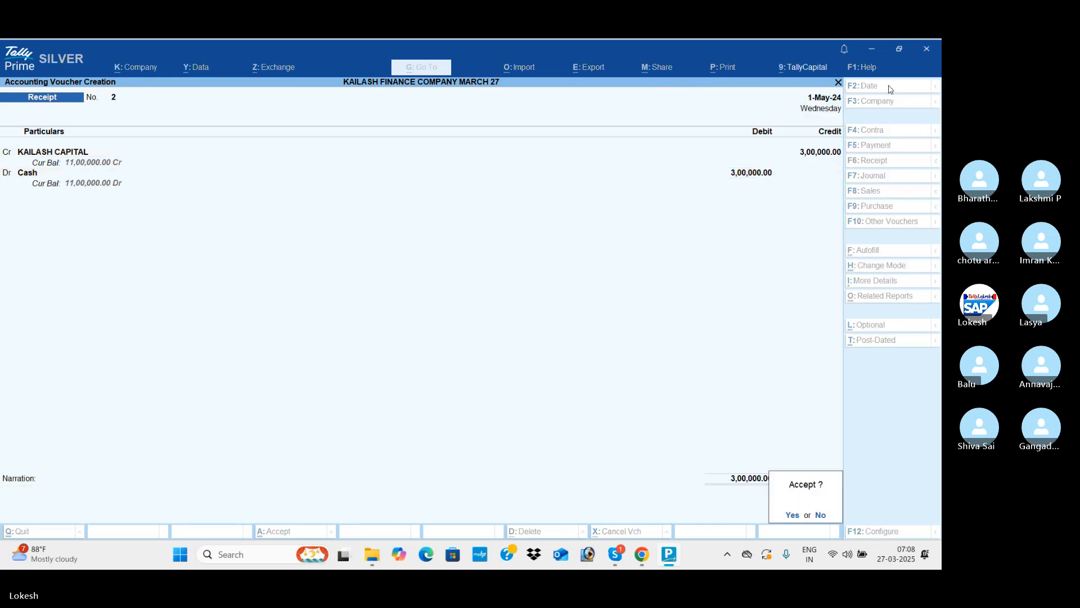
key(Return)
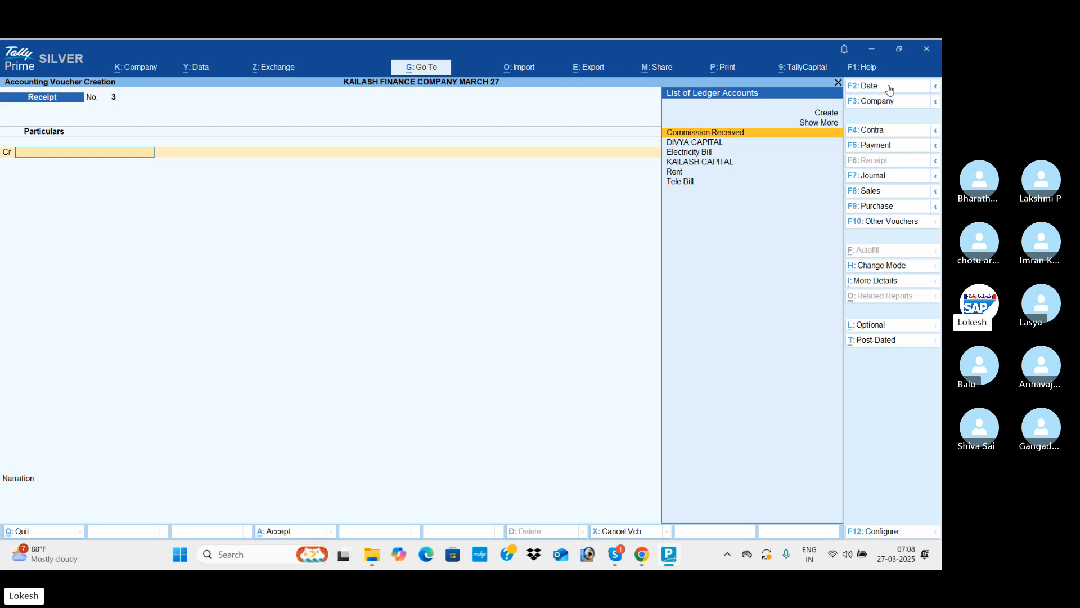
- Date the third receipt 1-May-24 and credit the second owner's capital ledger with 4,00,000
click(889, 87)
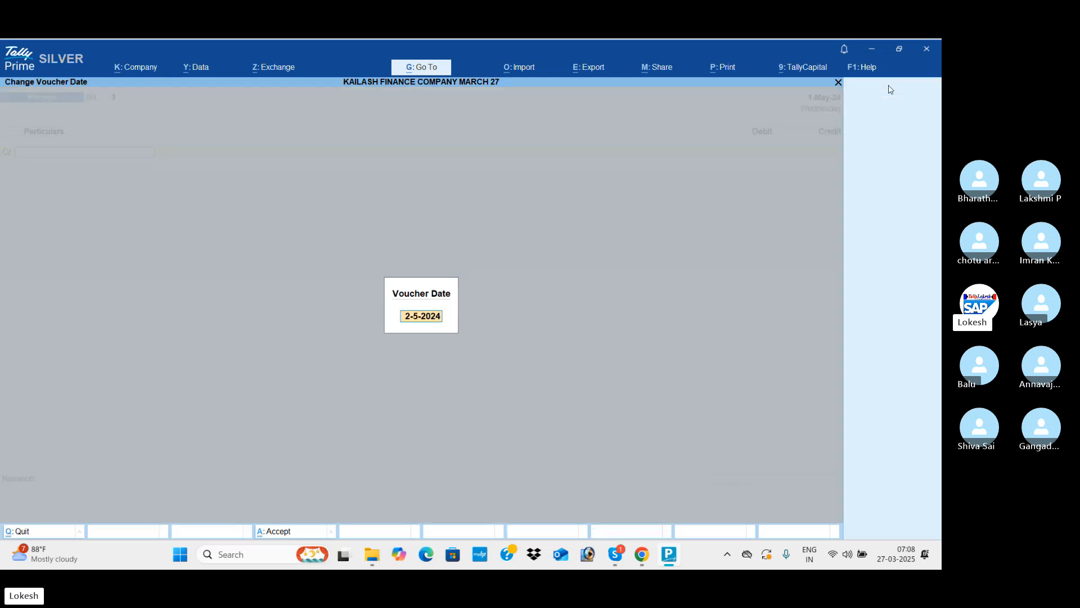
text(1-)
key(Return)
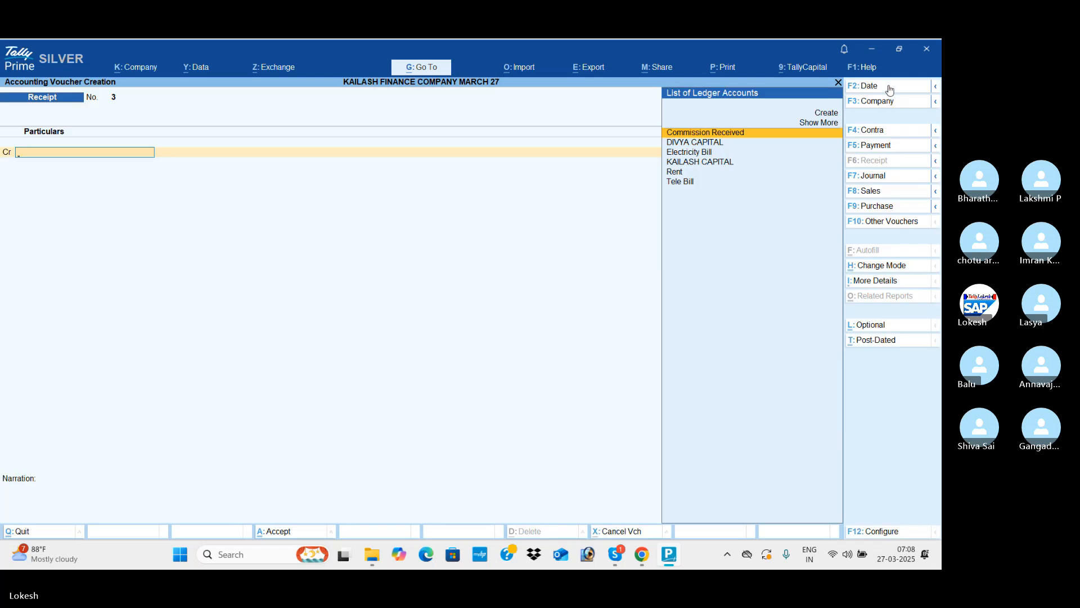
text(D)
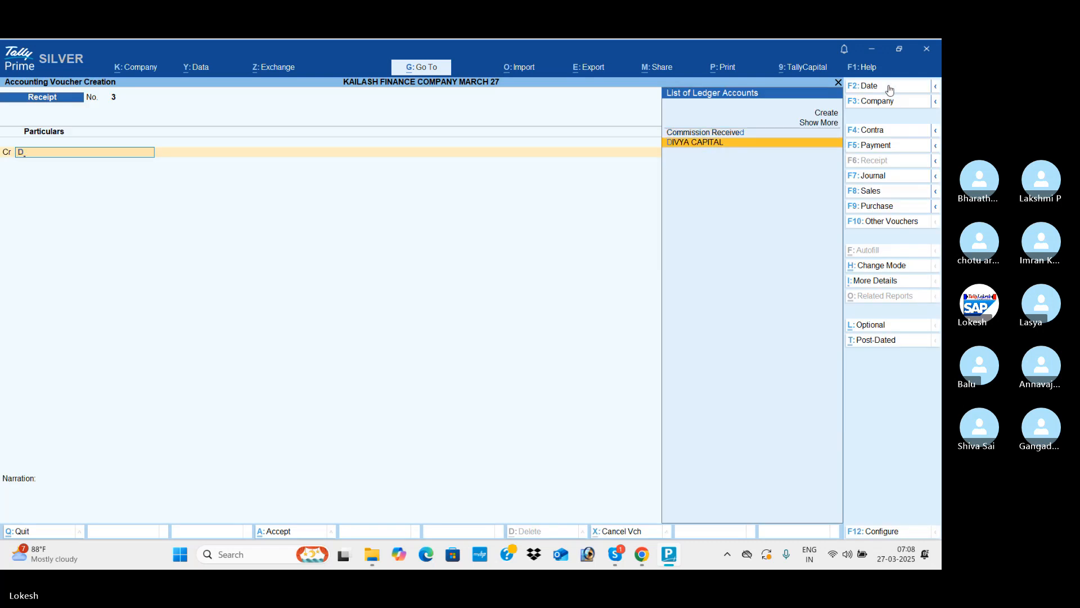
key(Return)
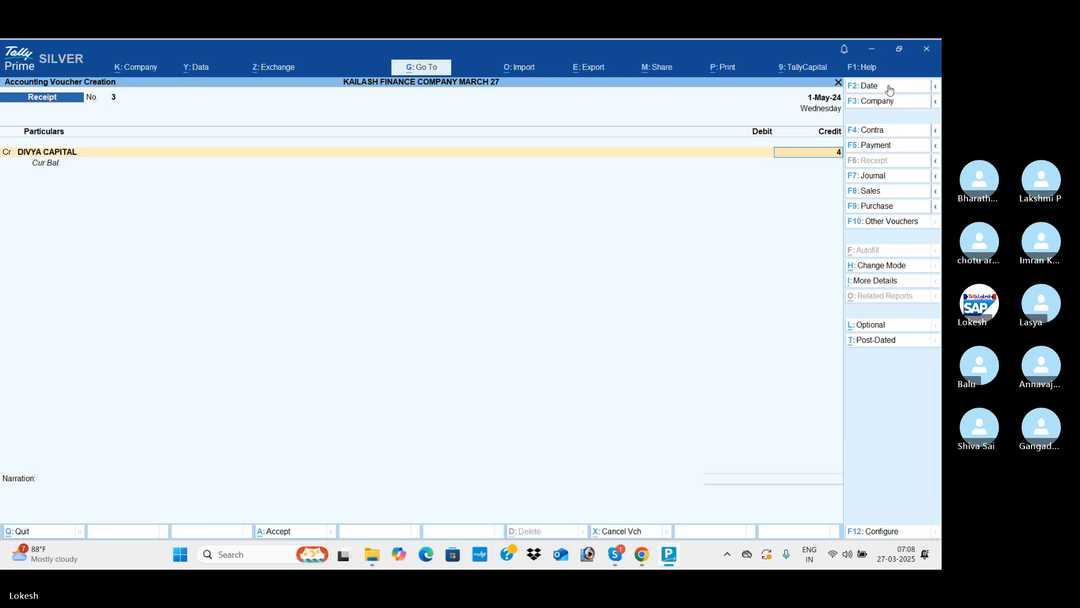
text(00000)
key(Return)
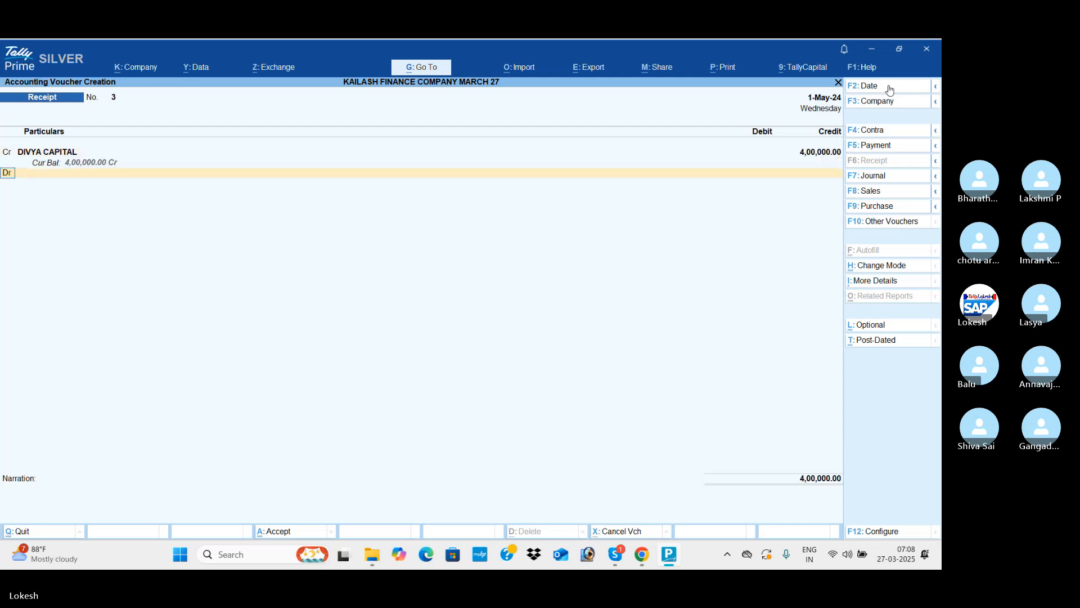
- Debit Cash with 4,00,000 and save the third receipt without a narration
key(Return)
key(Return)
key(Return)
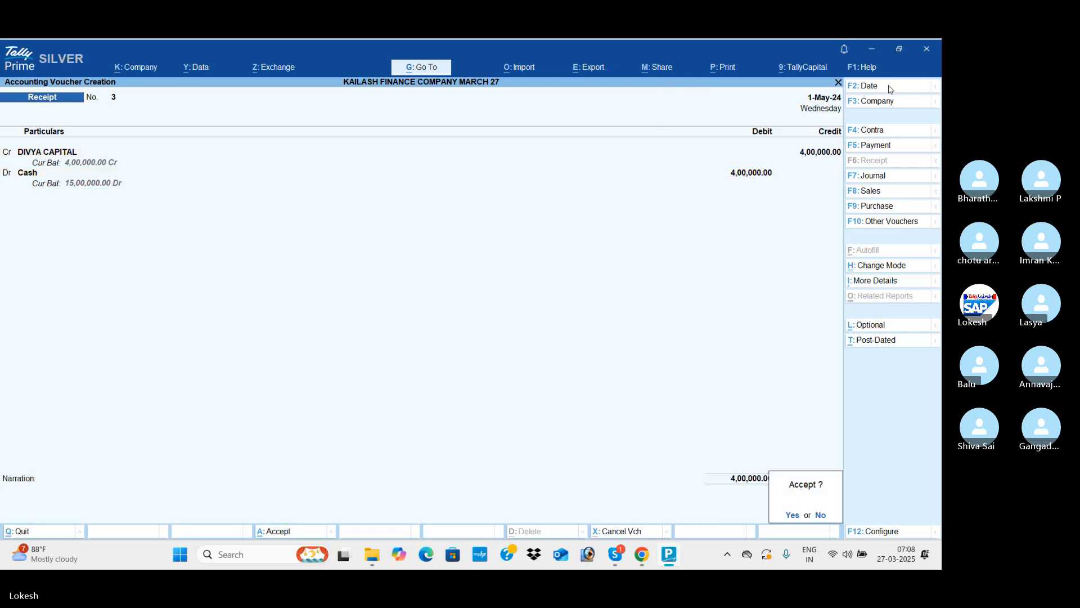
key(Return)
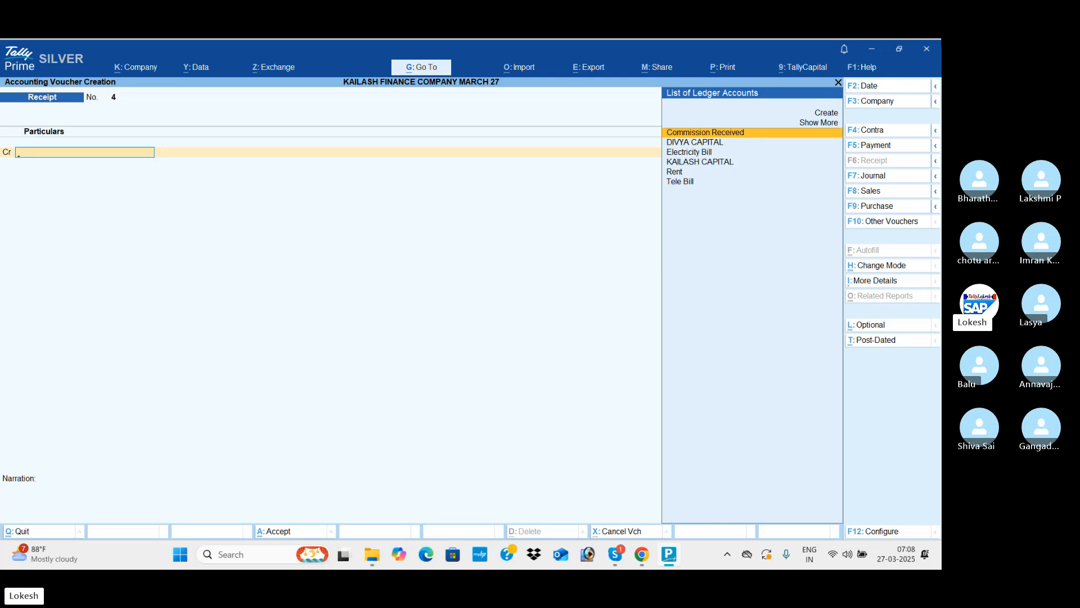
- Start a Payment voucher dated 1-Jun-24 and debit the first owner's capital ledger with 2,00,000
click(895, 147)
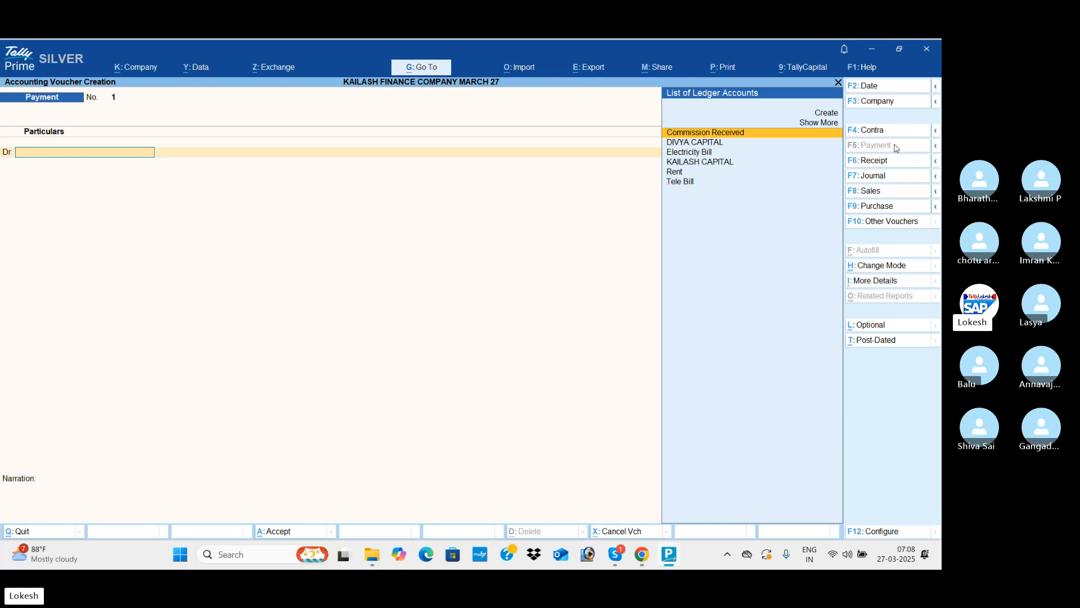
click(875, 87)
text(1-4)
key(Return)
text(K)
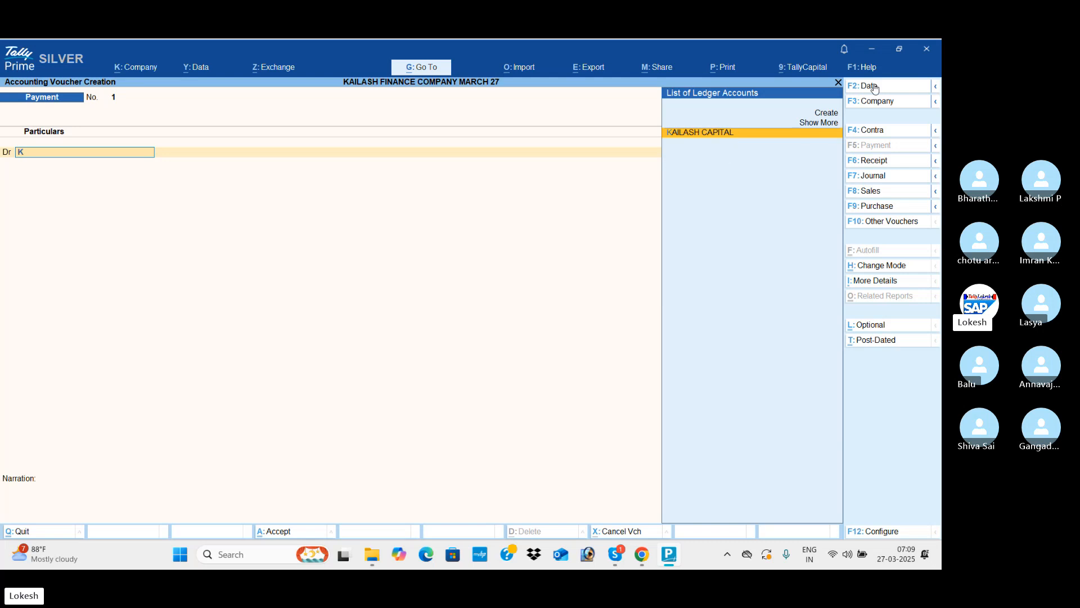
key(Return)
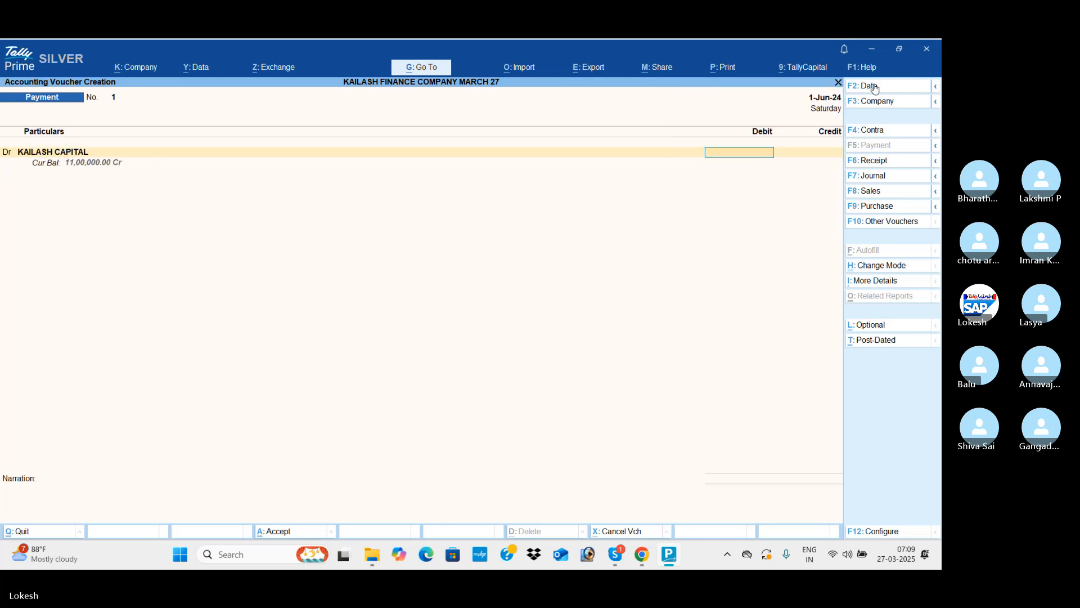
text(200000)
key(Return)
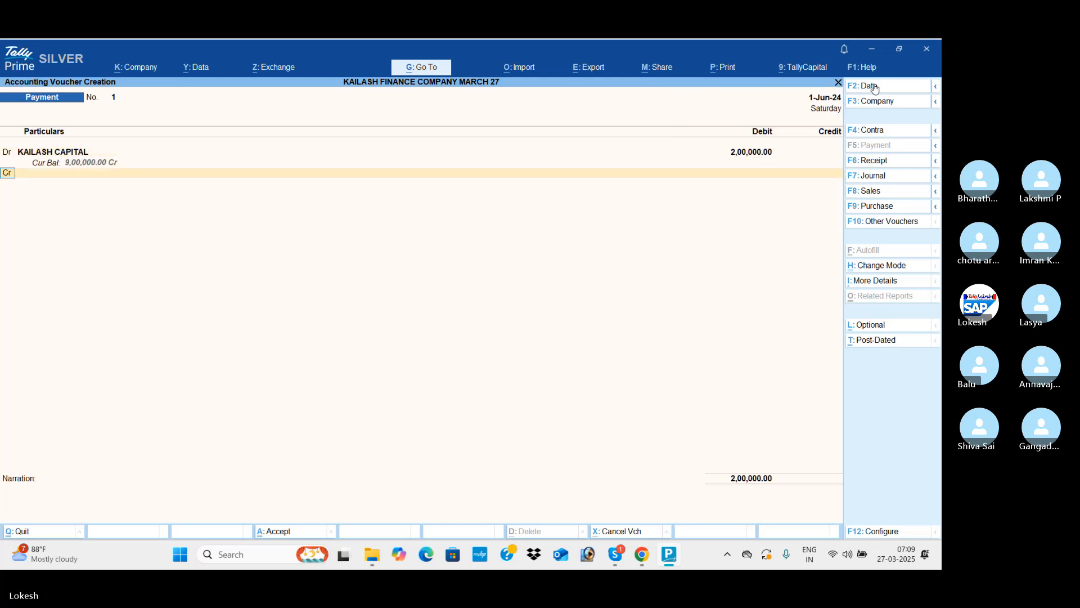
- Credit Cash with 2,00,000 and save the payment without a narration
key(Return)
key(Return)
key(Return)
key(Return)
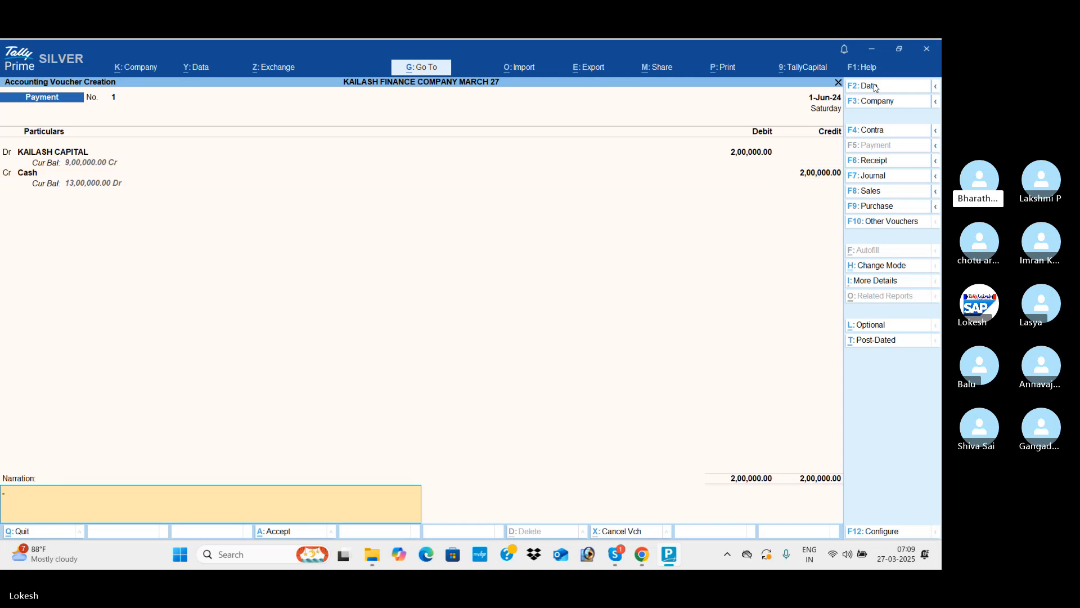
key(y)
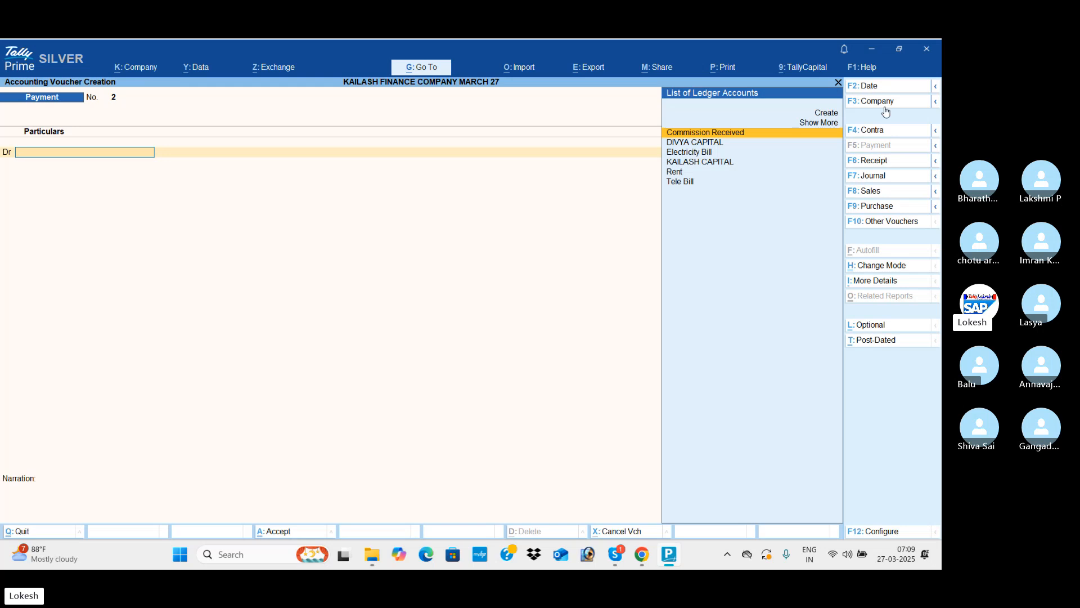
- Start a Receipt voucher dated 1-Jul-24 and credit the second owner's capital ledger with 1,00,000
click(891, 160)
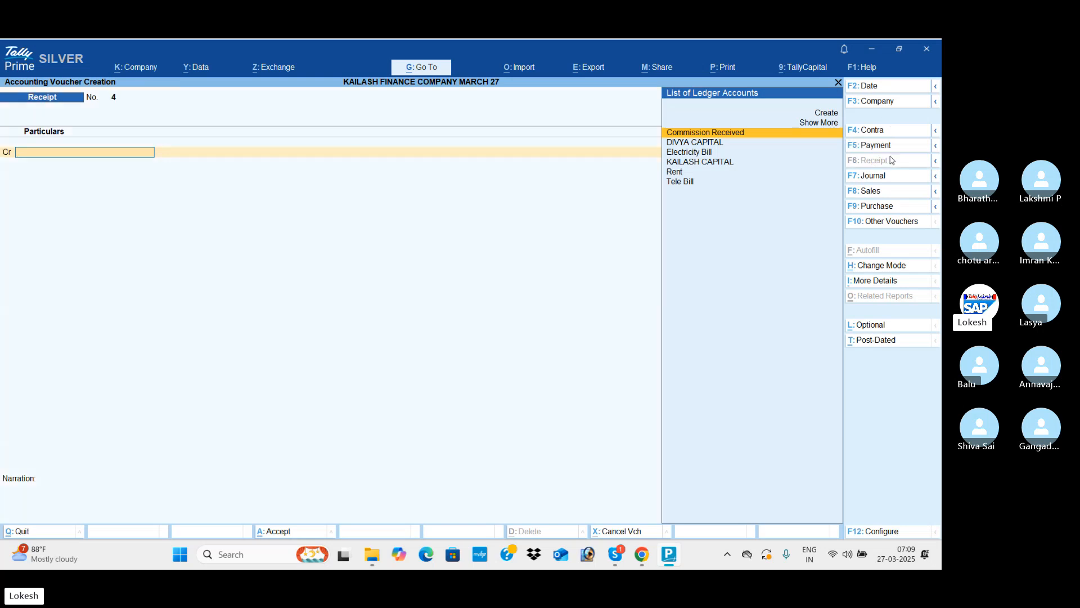
click(889, 86)
text(1-7)
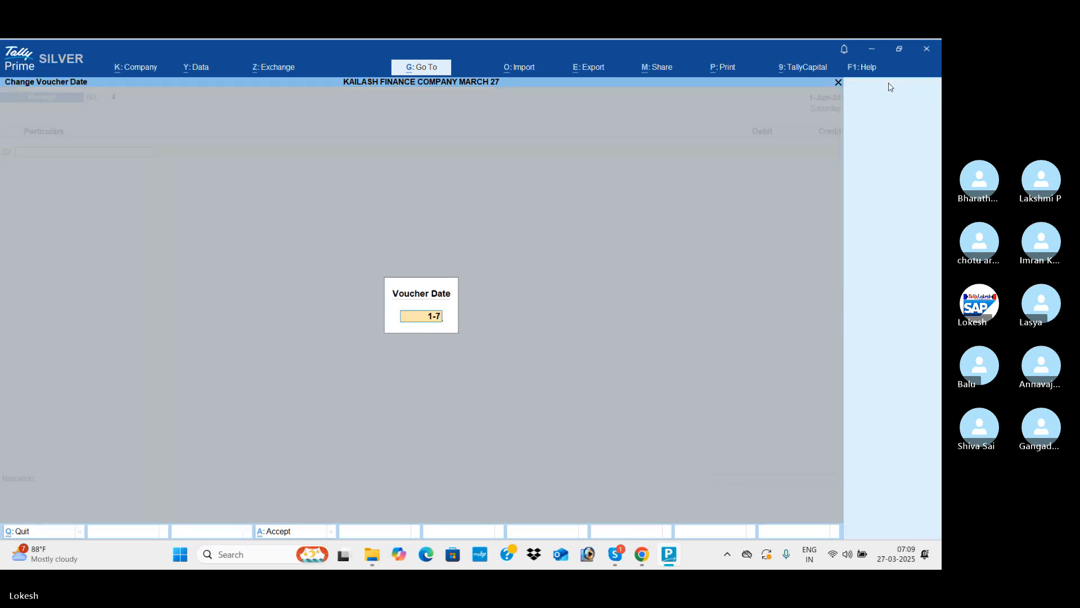
key(Return)
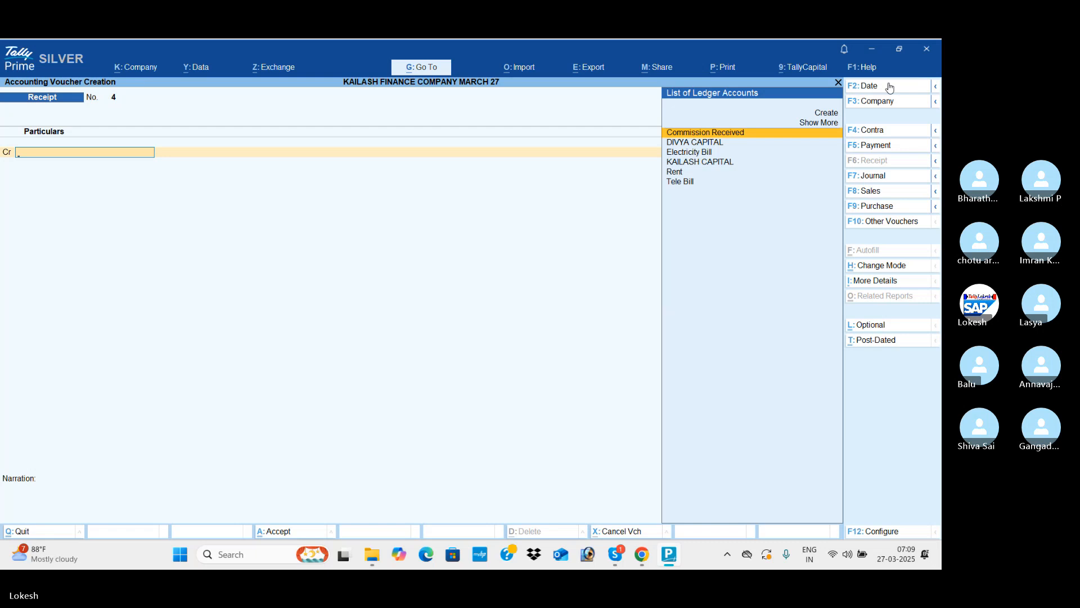
text(D)
key(Return)
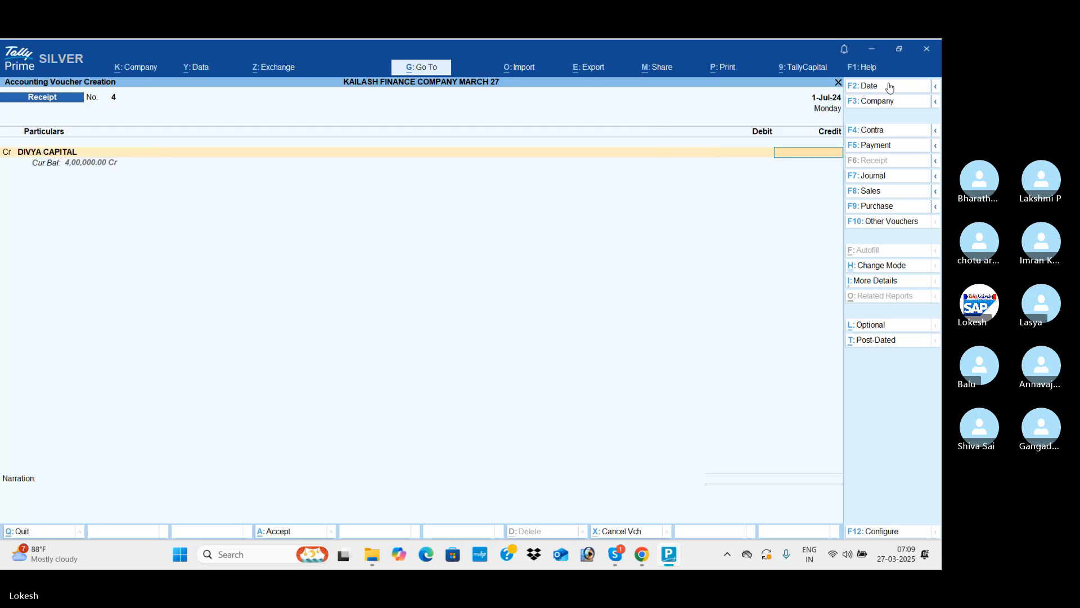
text(100000)
key(Return)
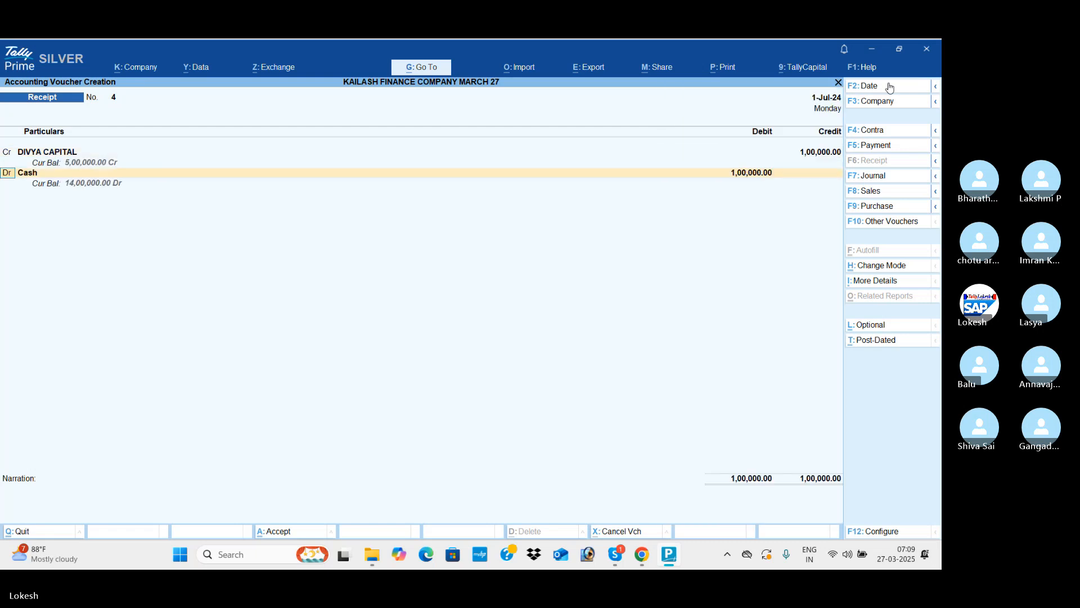
- Debit Cash with 1,00,000 and save the July receipt without a narration
key(Return)
key(Return)
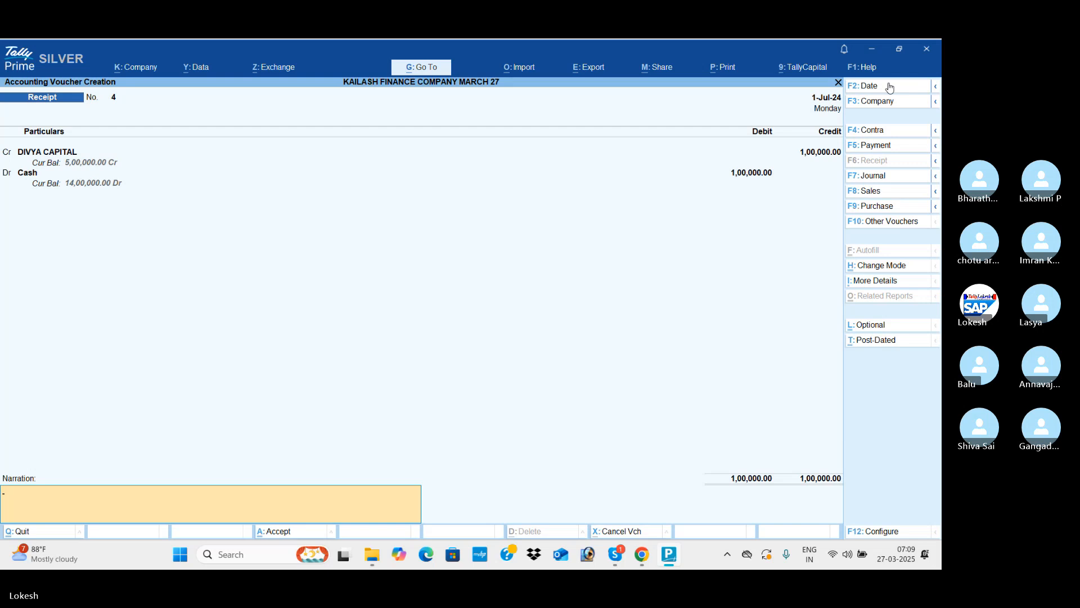
key(Return)
key(y)
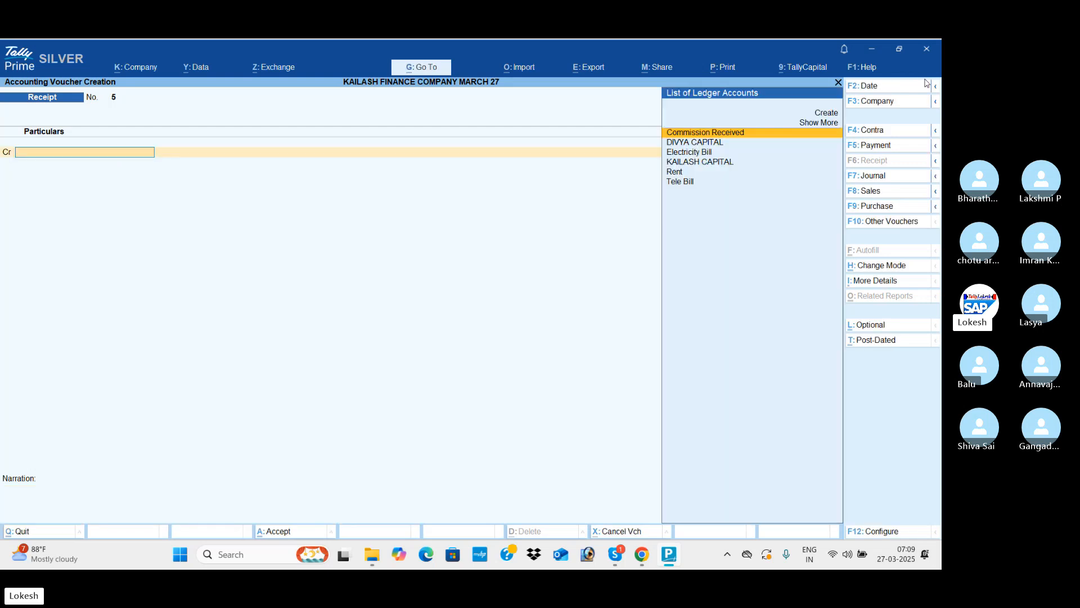
- Start a Payment voucher dated 1-Aug-24 and debit the second owner's capital ledger with 1,00,000
click(904, 149)
click(882, 89)
text(1-8)
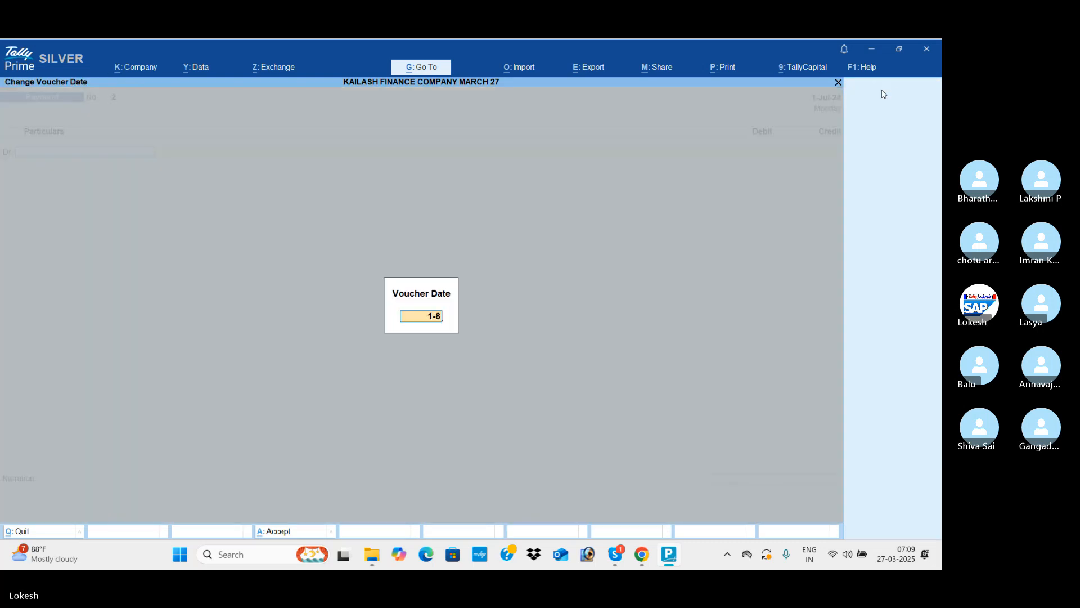
key(Return)
text(D)
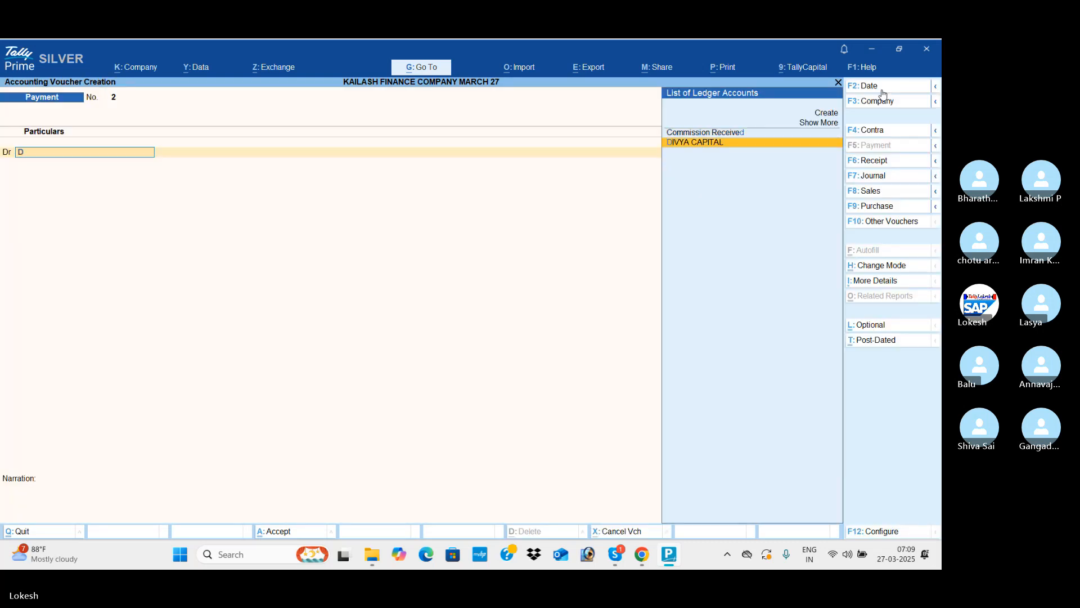
key(Return)
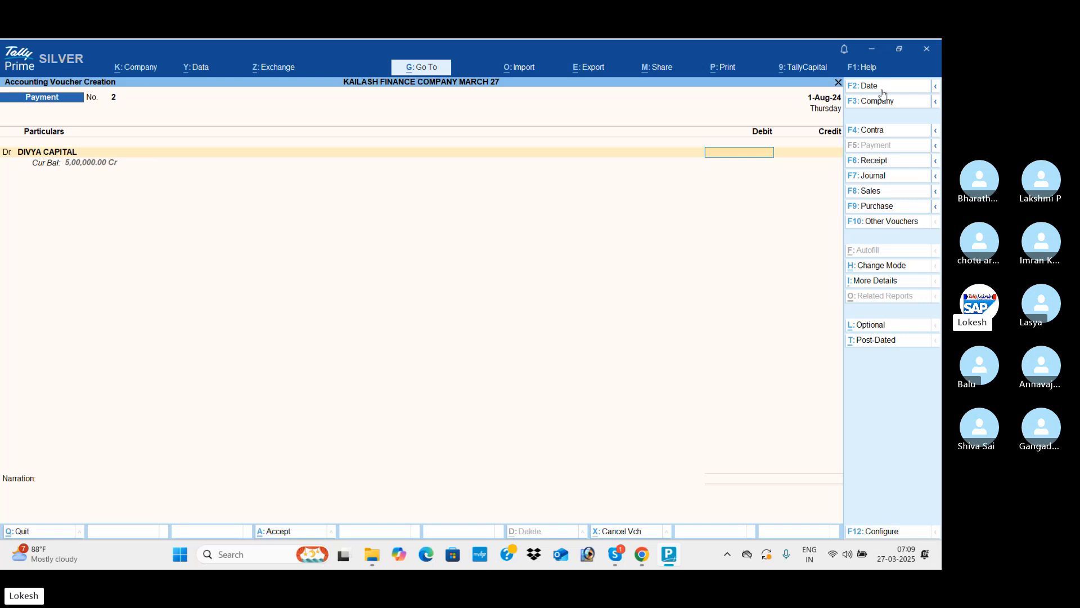
text(100000)
key(Return)
- Credit Cash with 1,00,000 and save the August payment without a narration
key(Return)
key(Down)
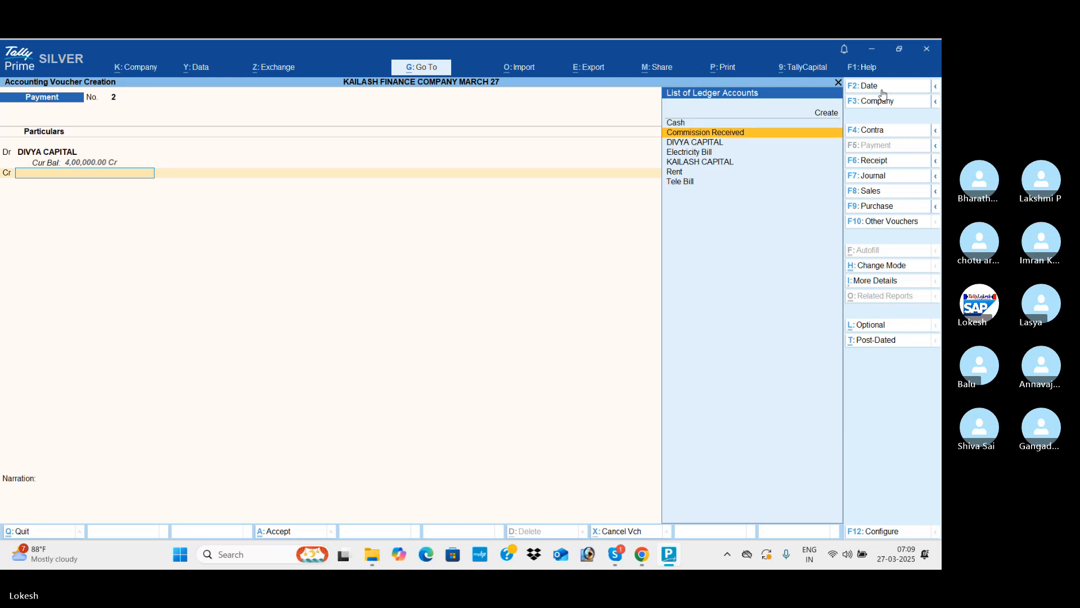
key(Up)
key(Return)
key(Return)
key(Return)
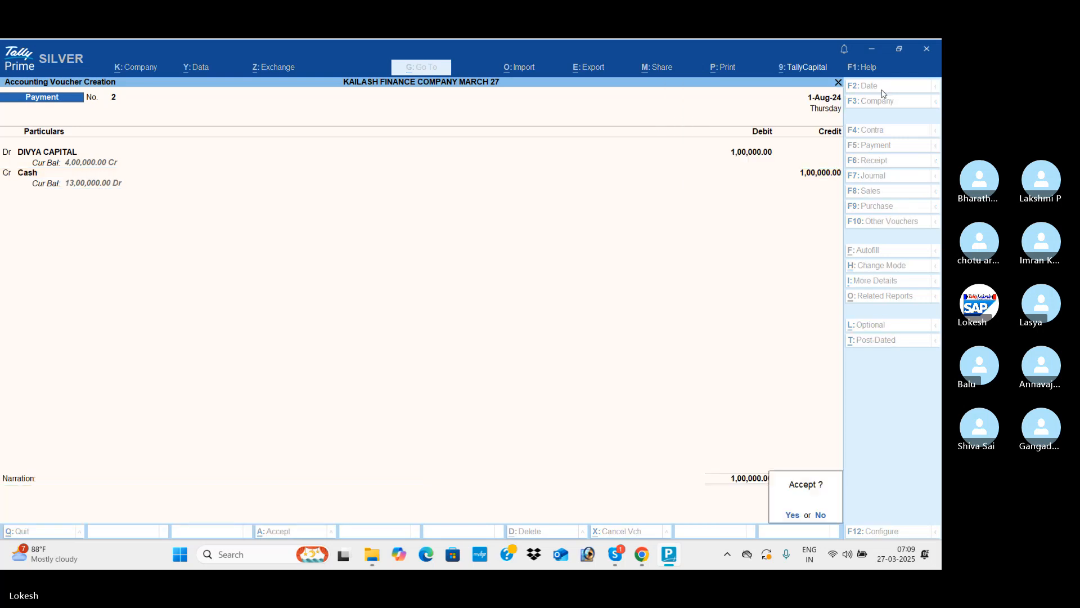
key(Return)
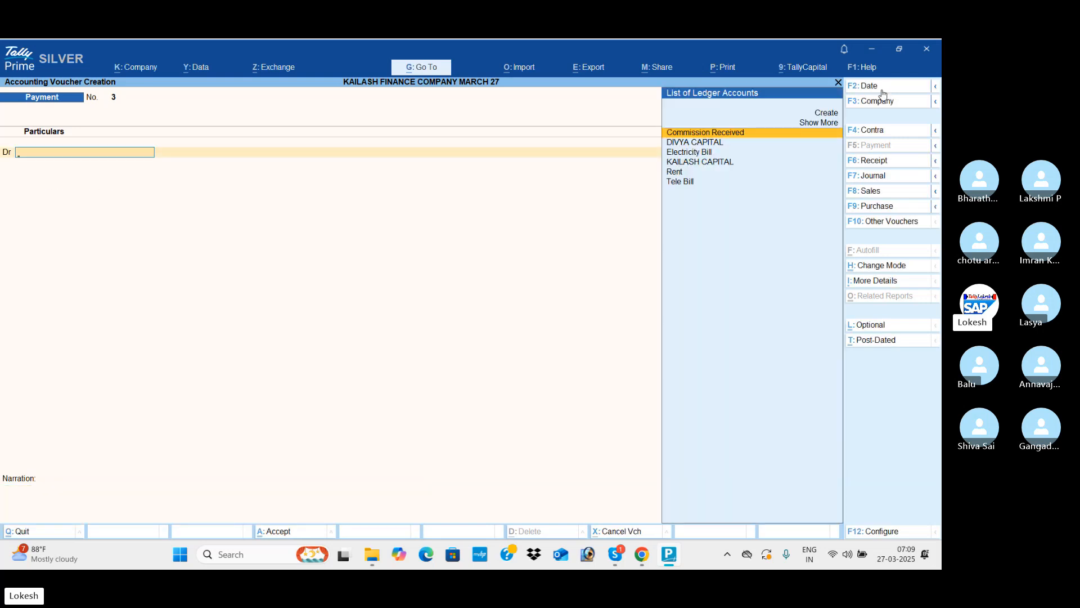
- Start a Receipt voucher dated 2-Aug-24 and credit the first owner's capital ledger with 2,00,000
click(893, 167)
click(887, 86)
text(1-8)
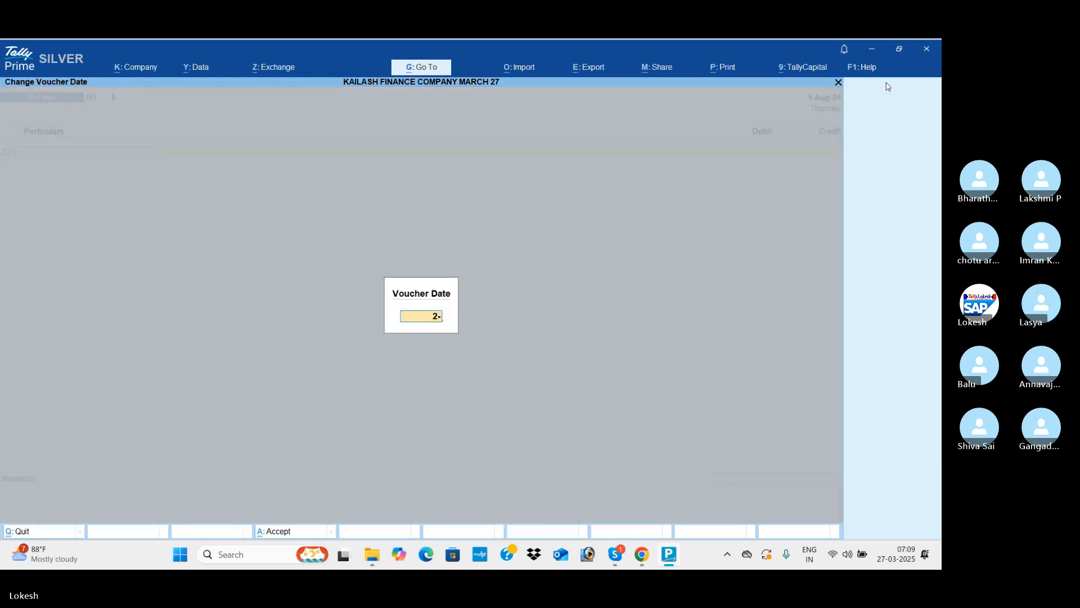
key(Return)
text(K)
key(Return)
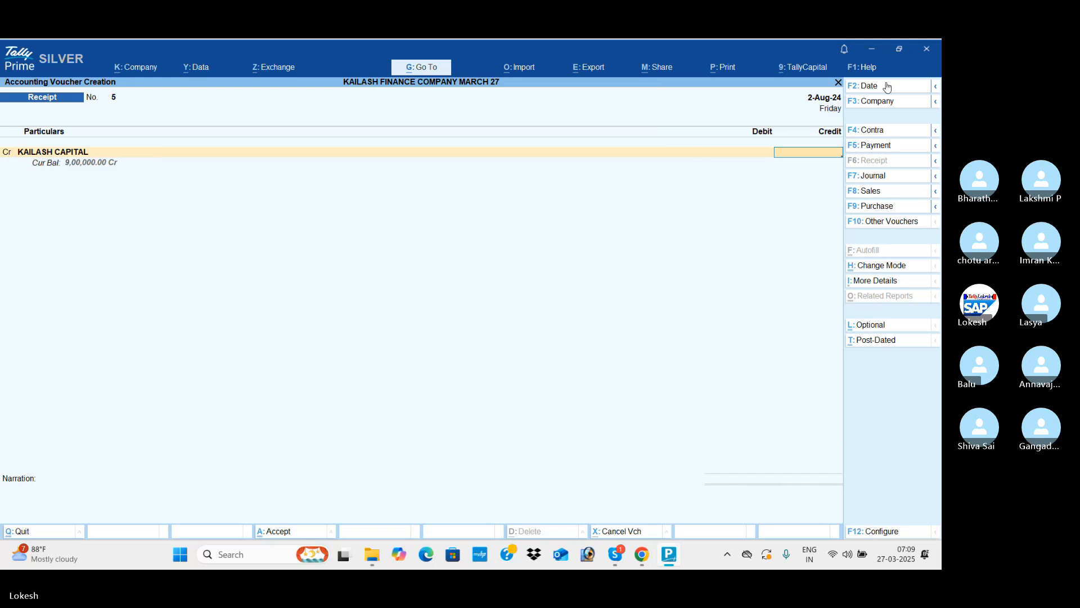
text(200000)
key(Return)
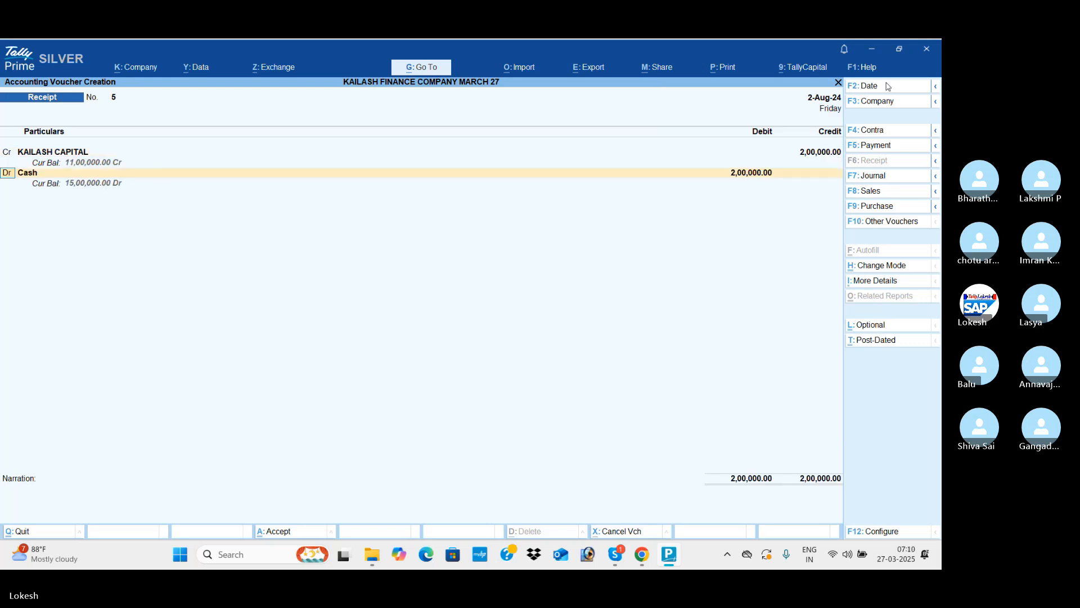
- Debit Cash with 2,00,000 and save the August receipt without a narration
key(Return)
key(Return)
key(Return)
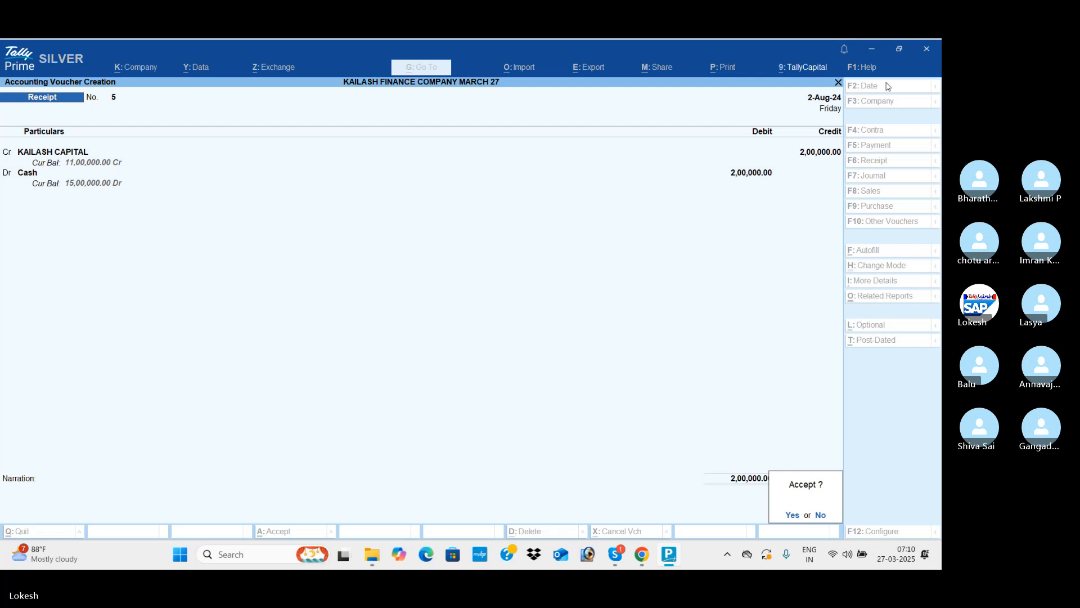
key(Return)
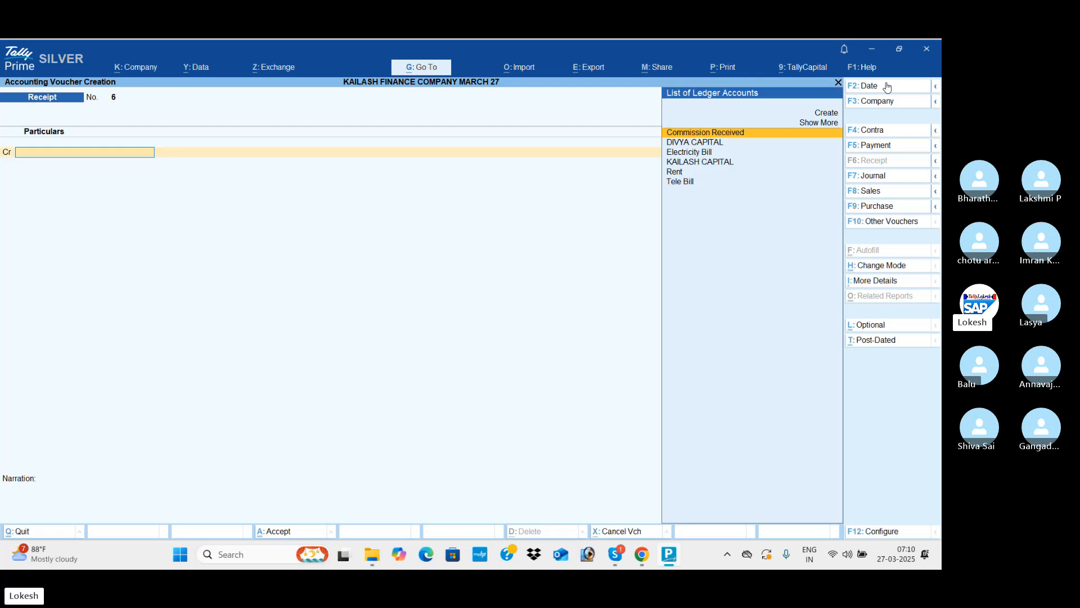
- Date the next receipt 2-Sep-24 and credit the second owner's capital ledger with 6,00,000
click(887, 86)
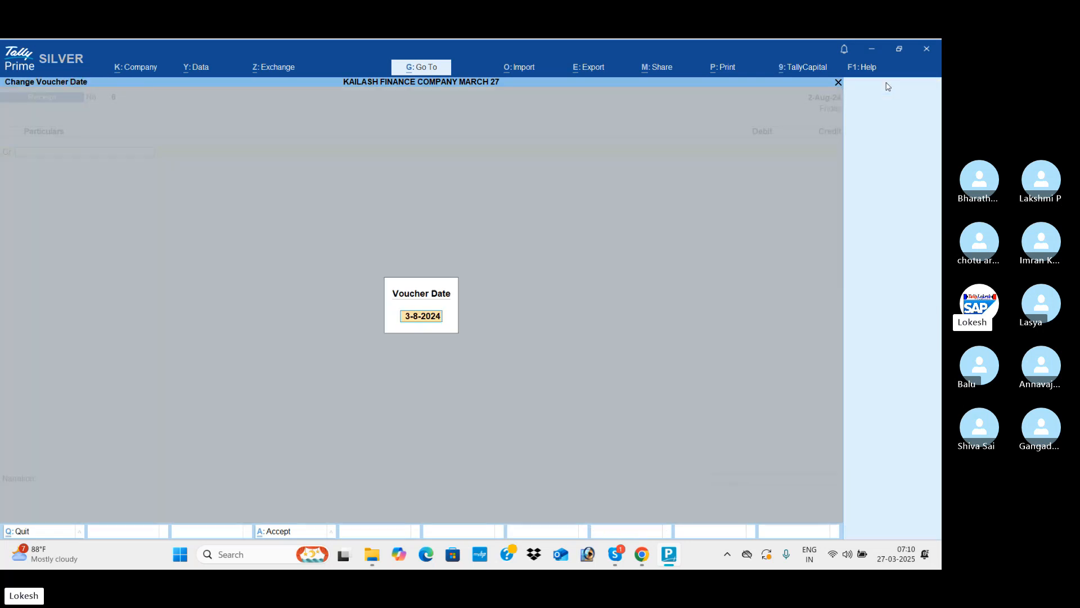
text(2-)
text(8)
key(Return)
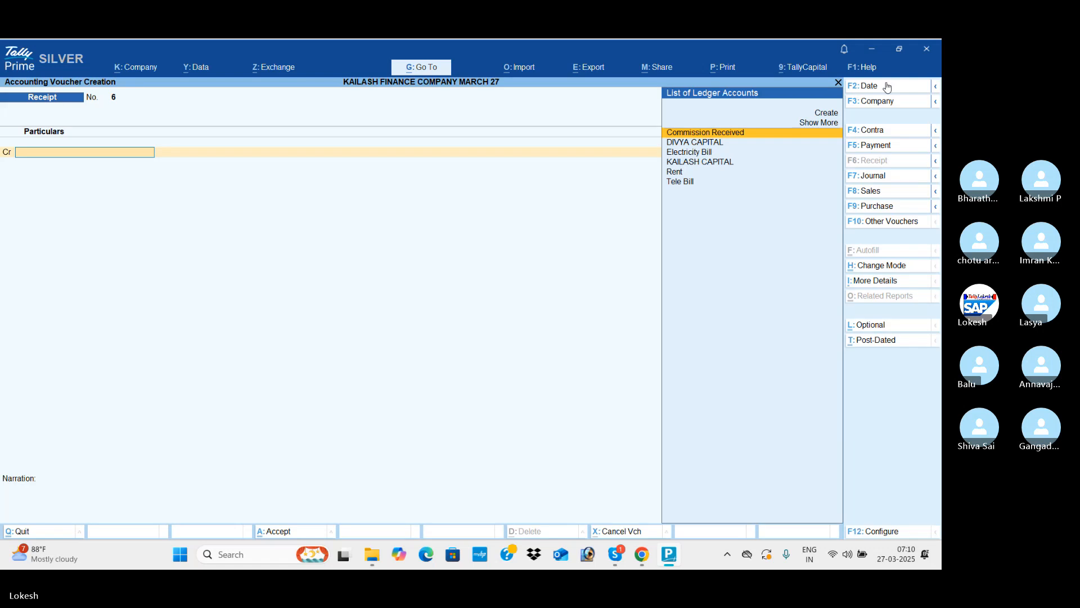
text(D)
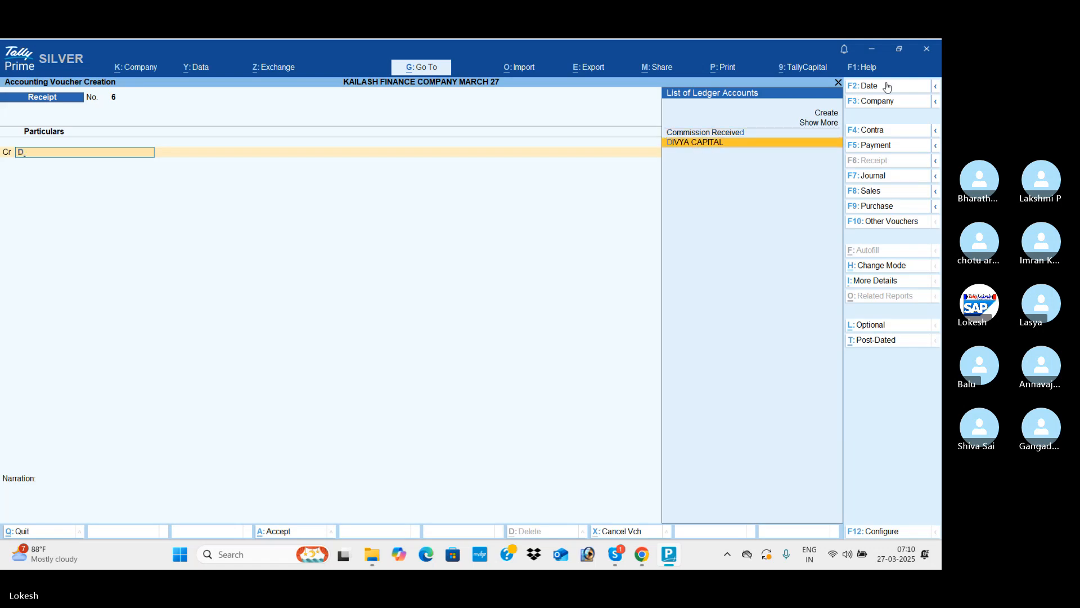
key(Return)
text(600000)
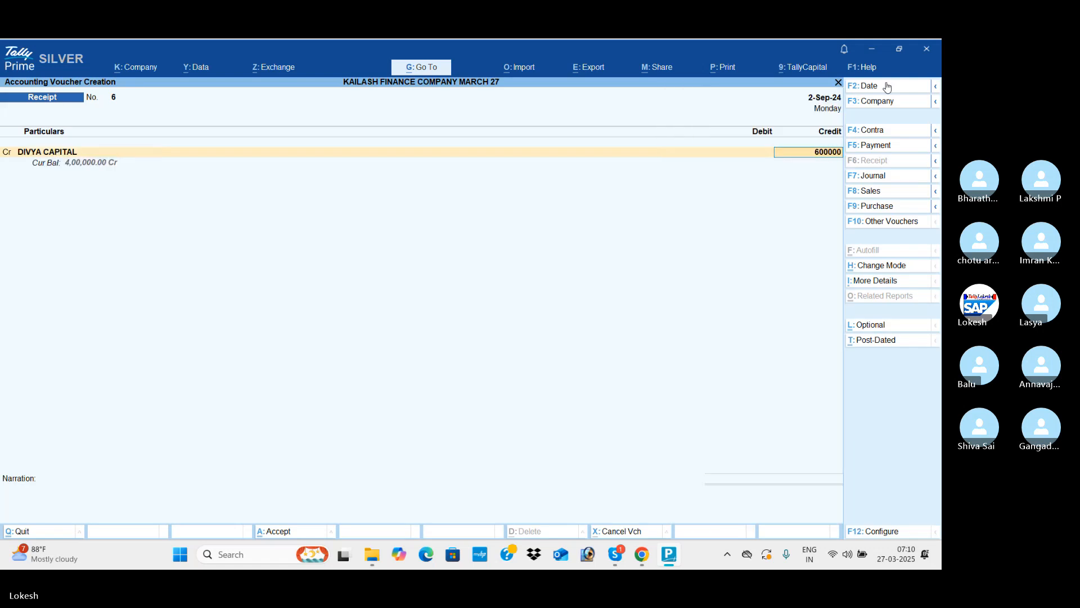
key(Return)
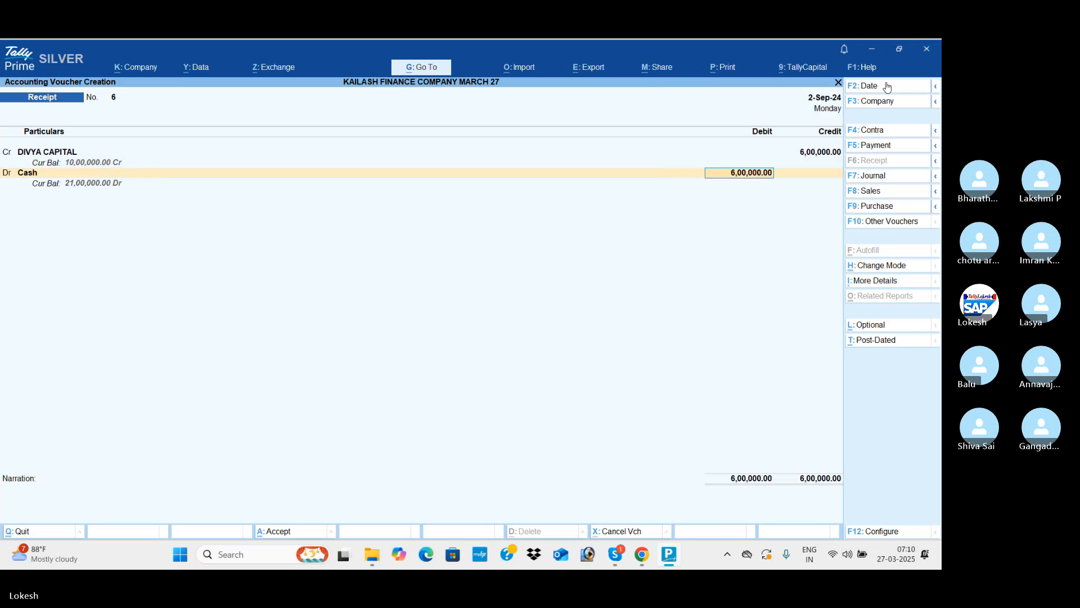
- Debit Cash with 6,00,000 and save the September receipt without a narration
key(Return)
key(Return)
key(Return)
key(Return)
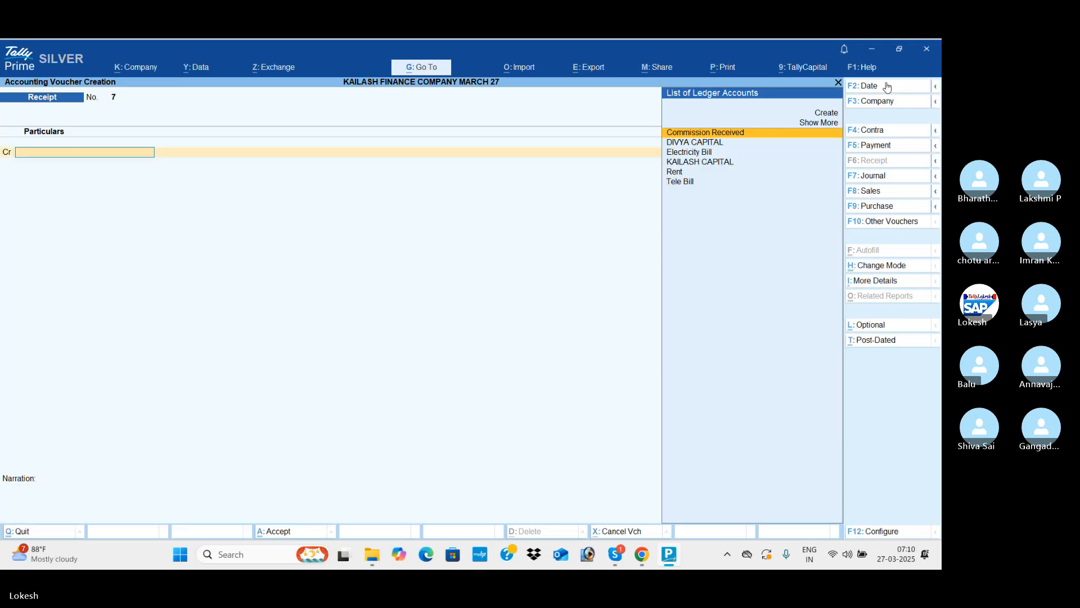
- Start a Payment voucher dated 1-Oct-24 and debit the first owner's capital ledger with 3,00,000
click(894, 147)
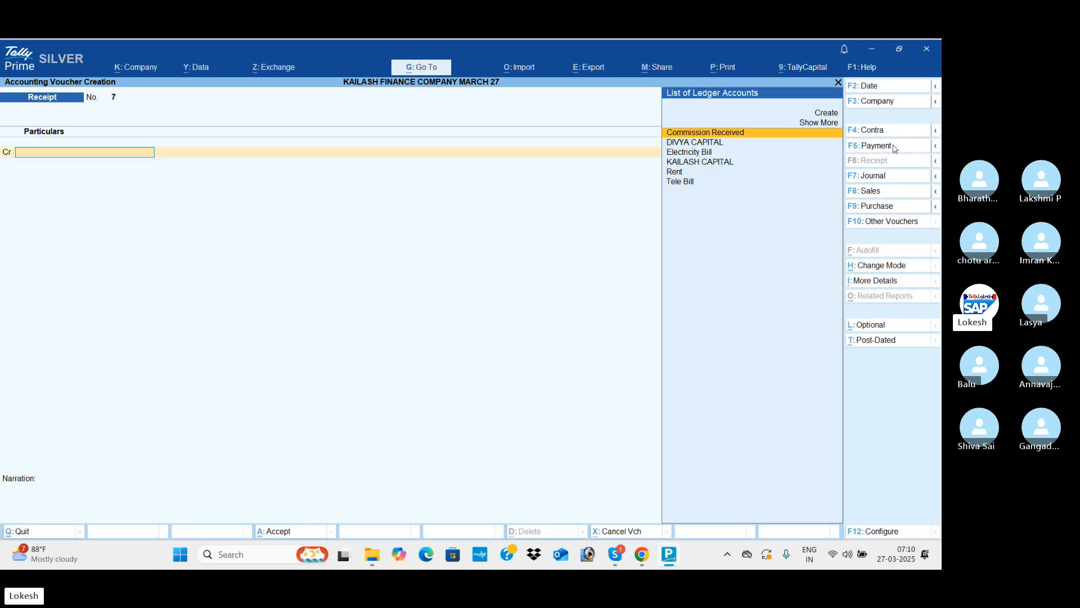
click(887, 88)
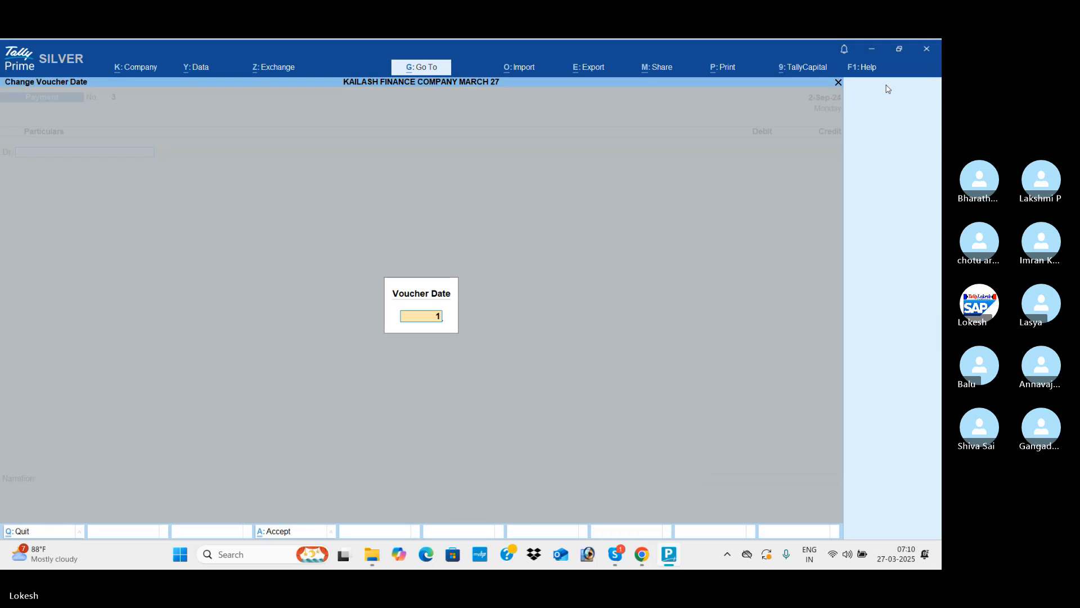
text(1-4)
key(Return)
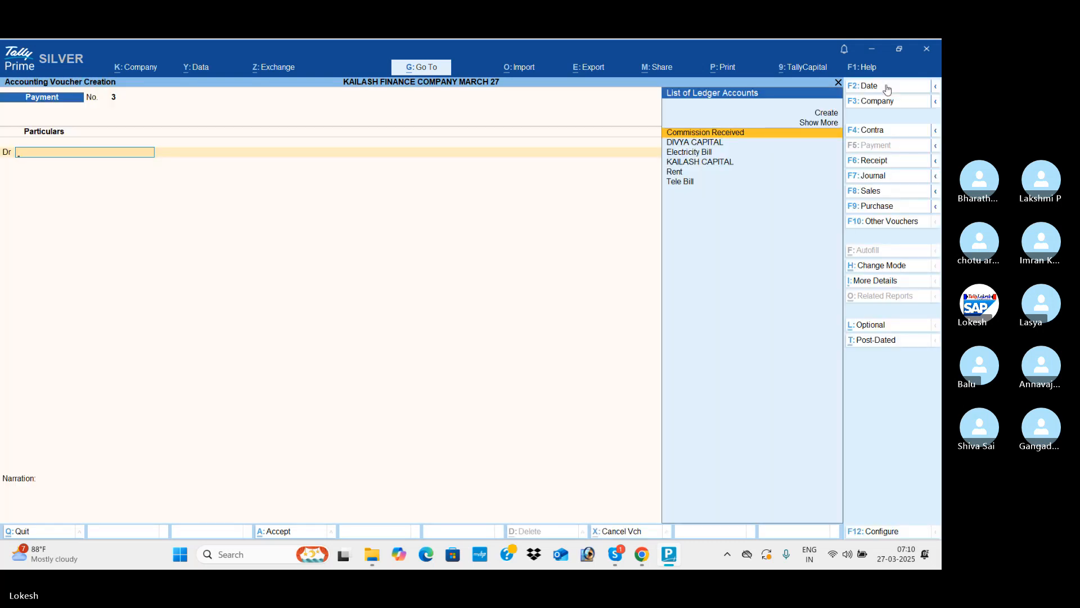
text(k)
key(Return)
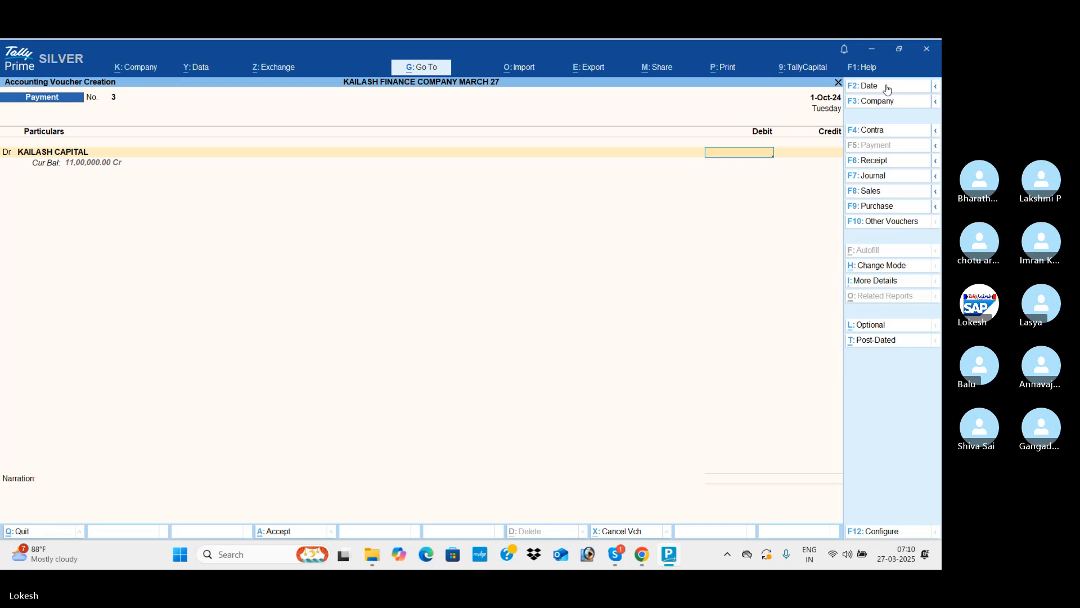
text(300000)
key(Return)
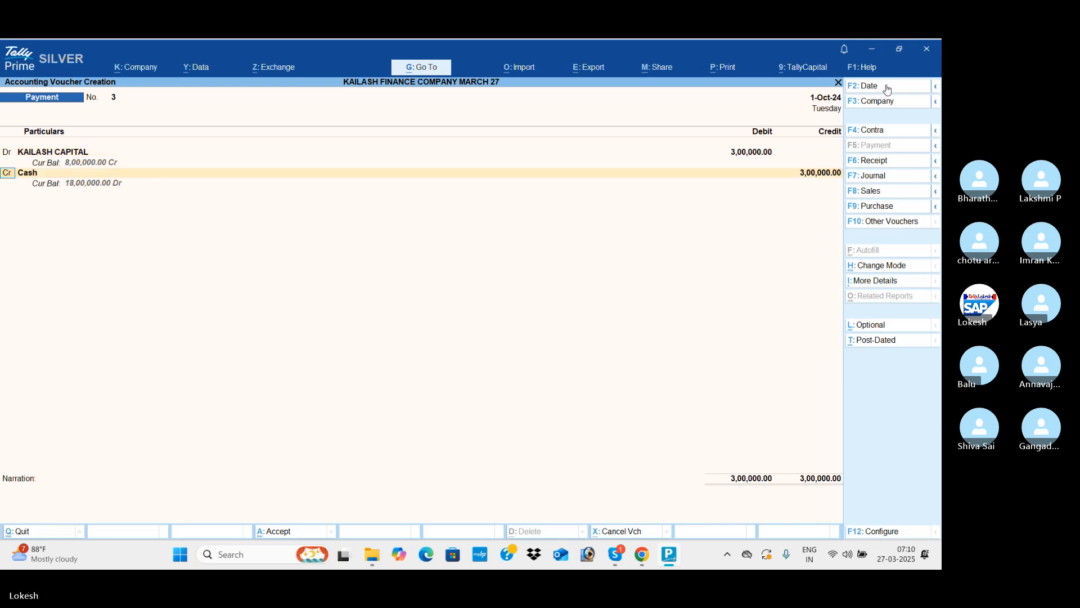
- Credit Cash with 3,00,000 and save the October payment without a narration
key(Return)
key(Return)
key(Return)
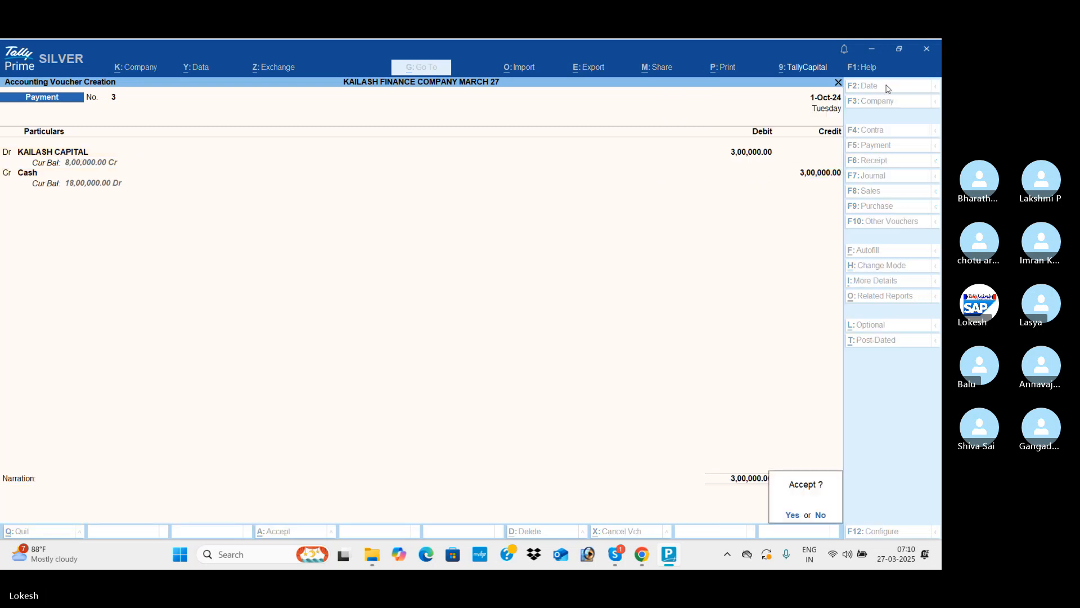
key(Return)
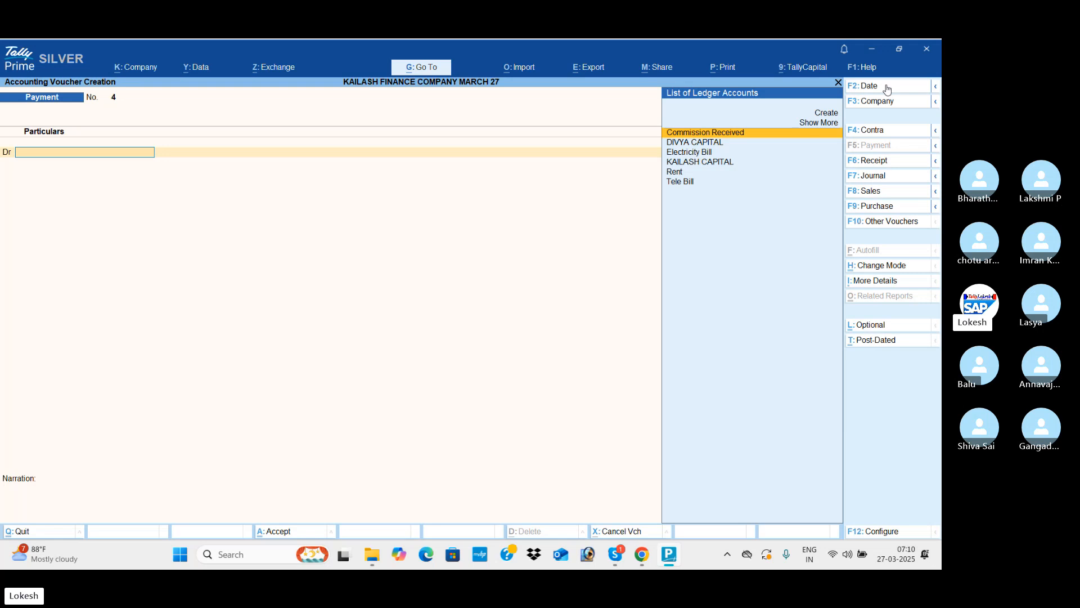
- Start a Receipt voucher dated 1-Nov-24 and credit the second owner's capital ledger with 1,00,000
click(892, 160)
click(894, 90)
text(1-11)
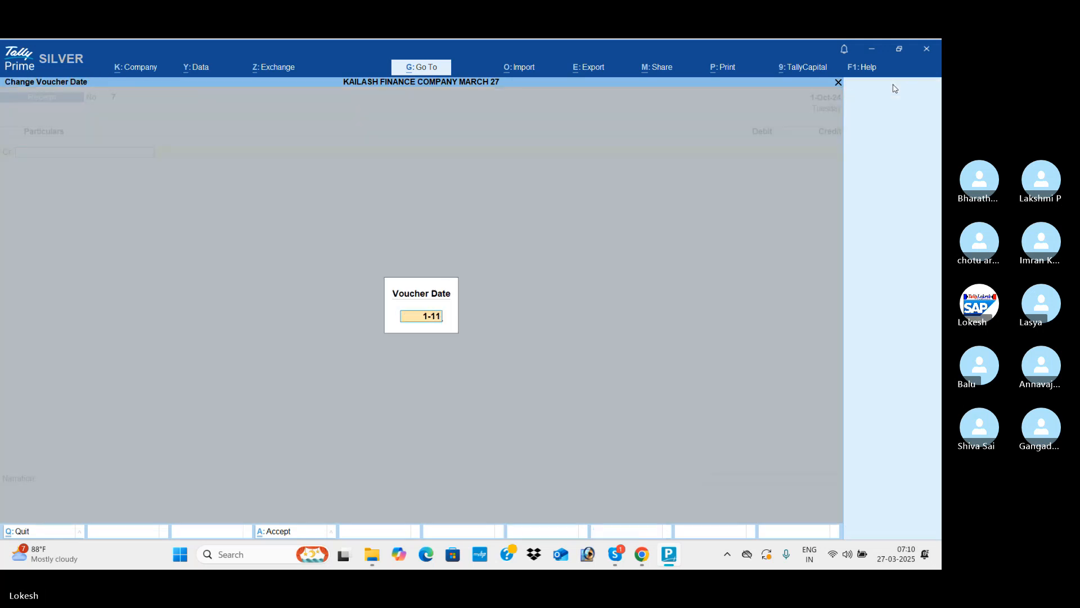
key(Return)
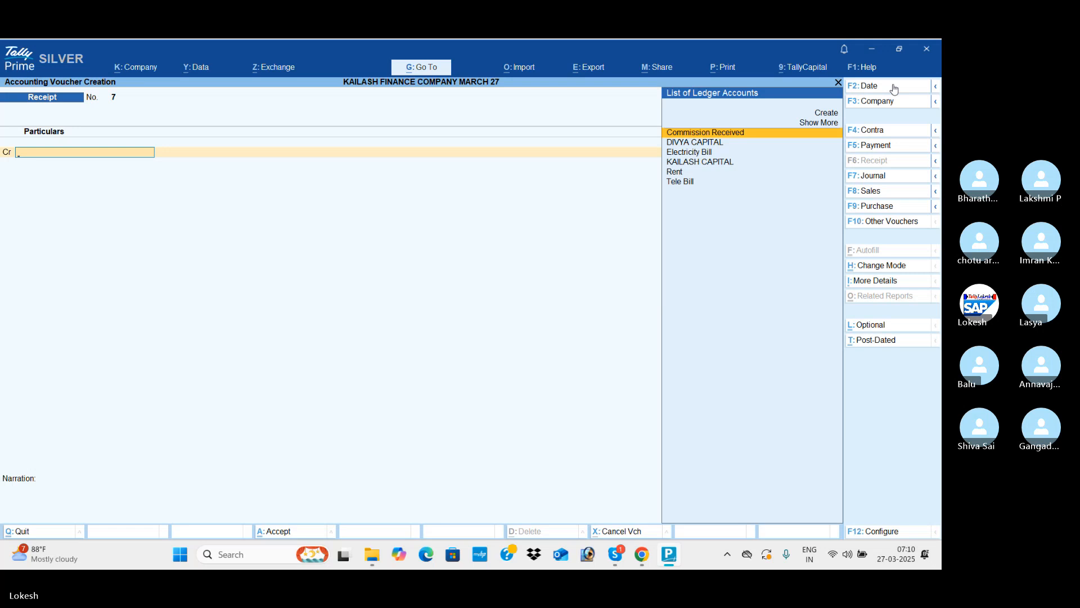
text(D)
key(Return)
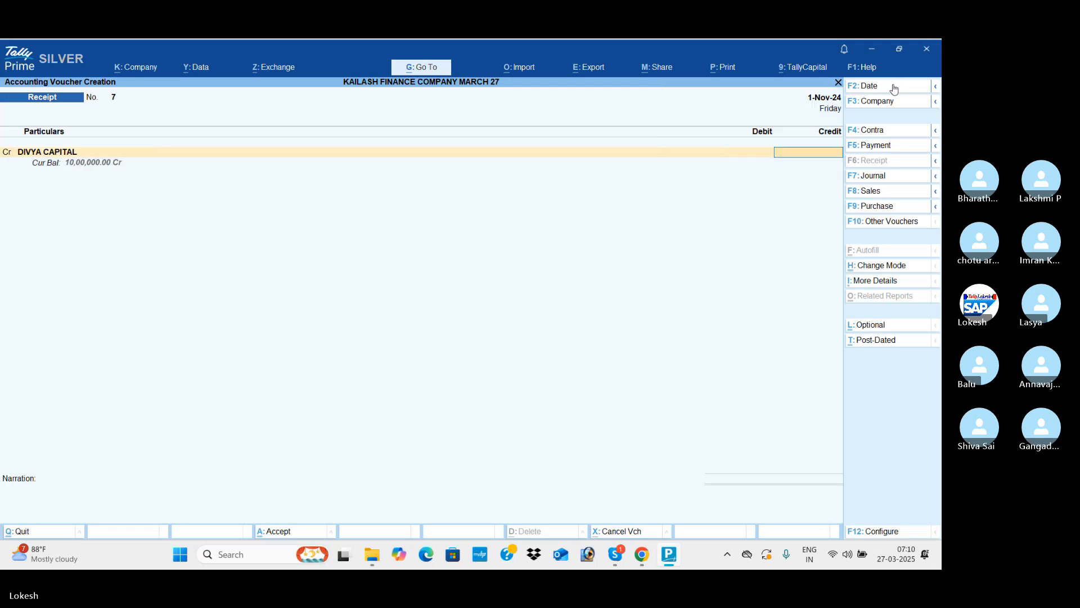
text(100000)
key(Return)
- Debit Cash with 1,00,000 and save the November receipt without a narration
key(Return)
key(Return)
key(Return)
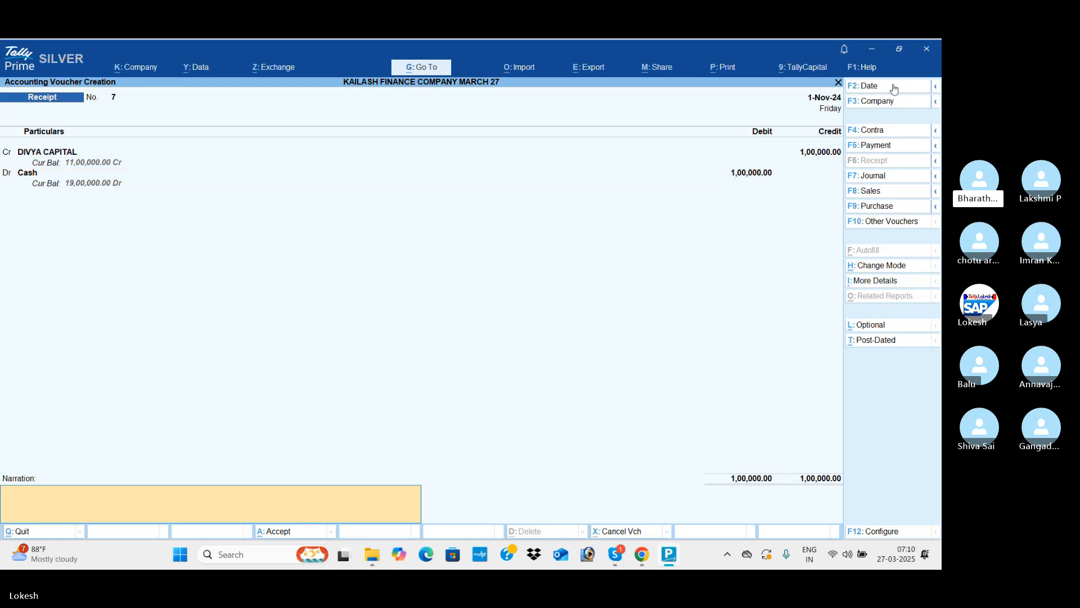
key(Return)
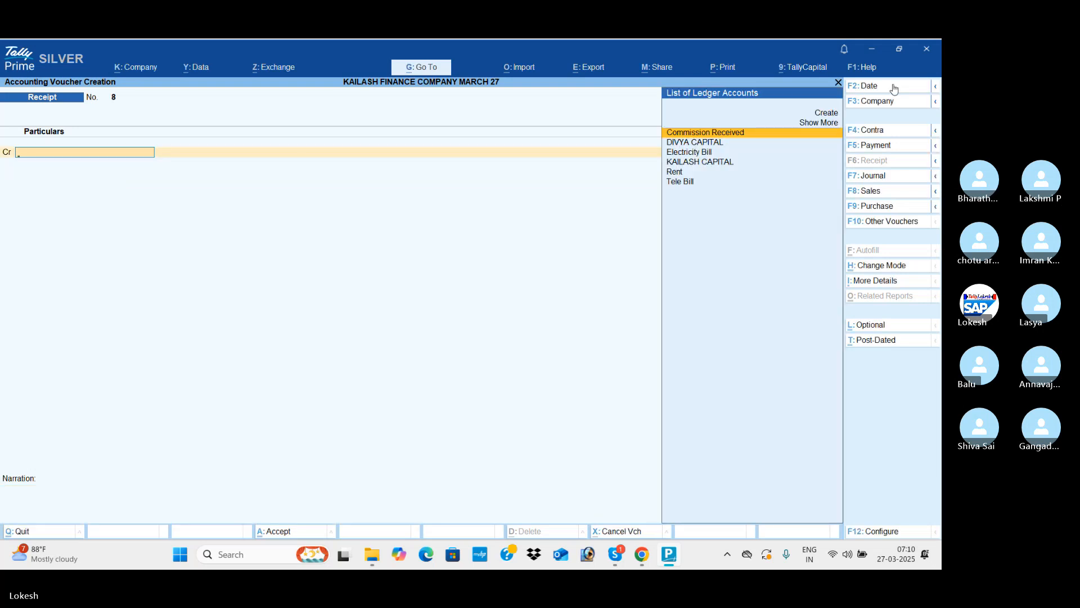
- Start a Payment voucher dated 1-Dec-24 and debit the second owner's capital ledger with 2,00,000
click(895, 146)
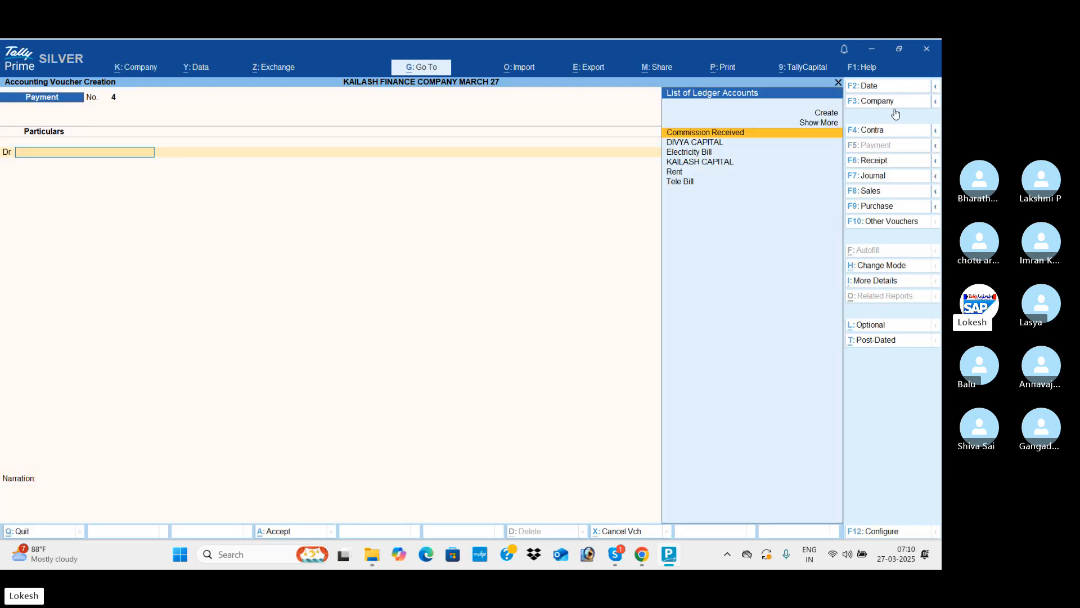
click(888, 87)
text(1-12)
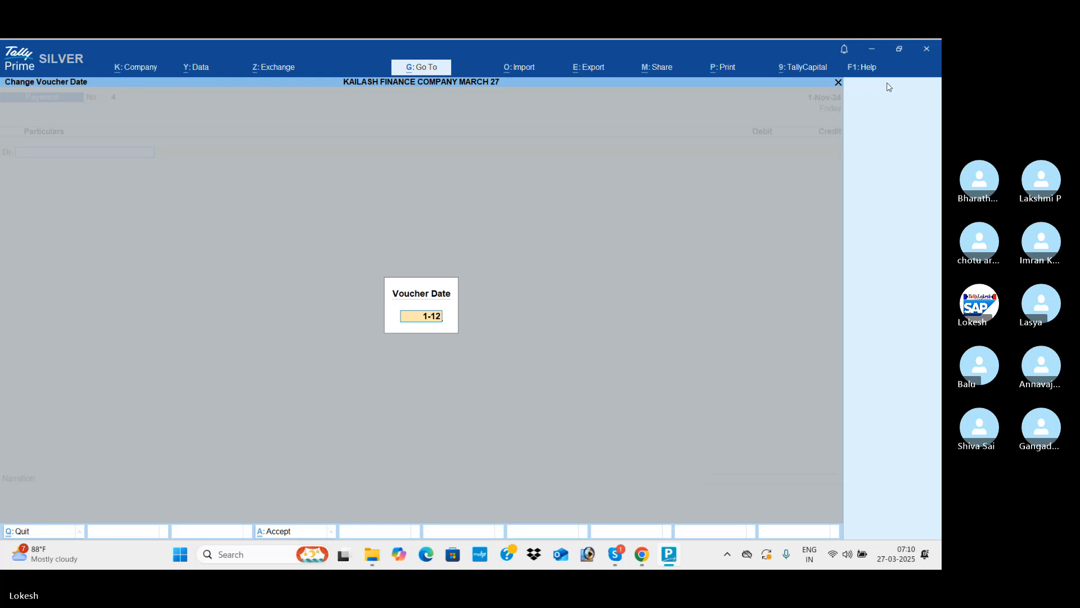
key(Return)
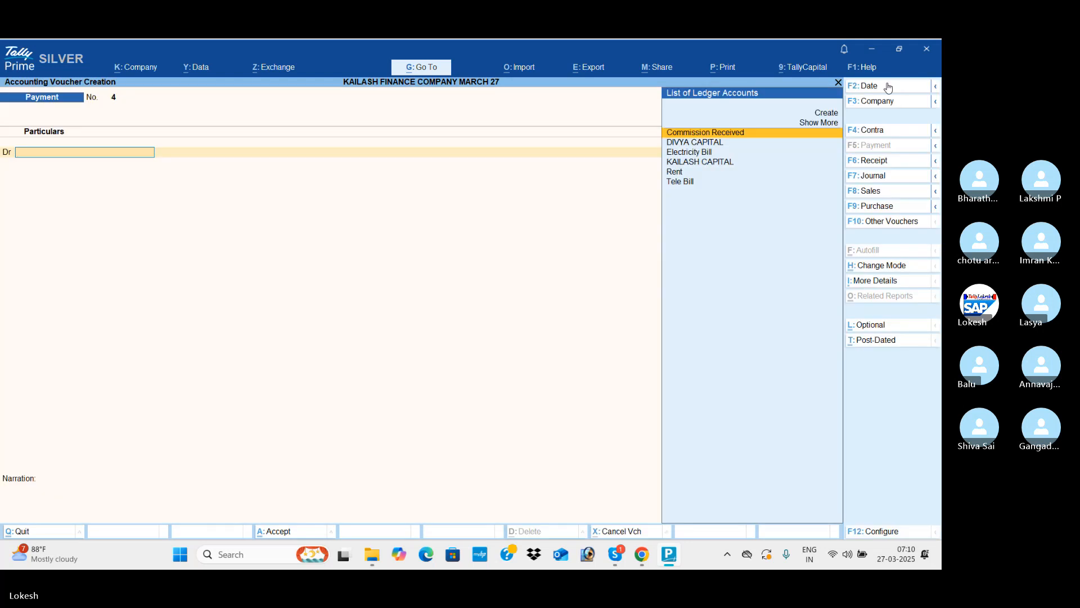
text(D)
key(Return)
text(20000)
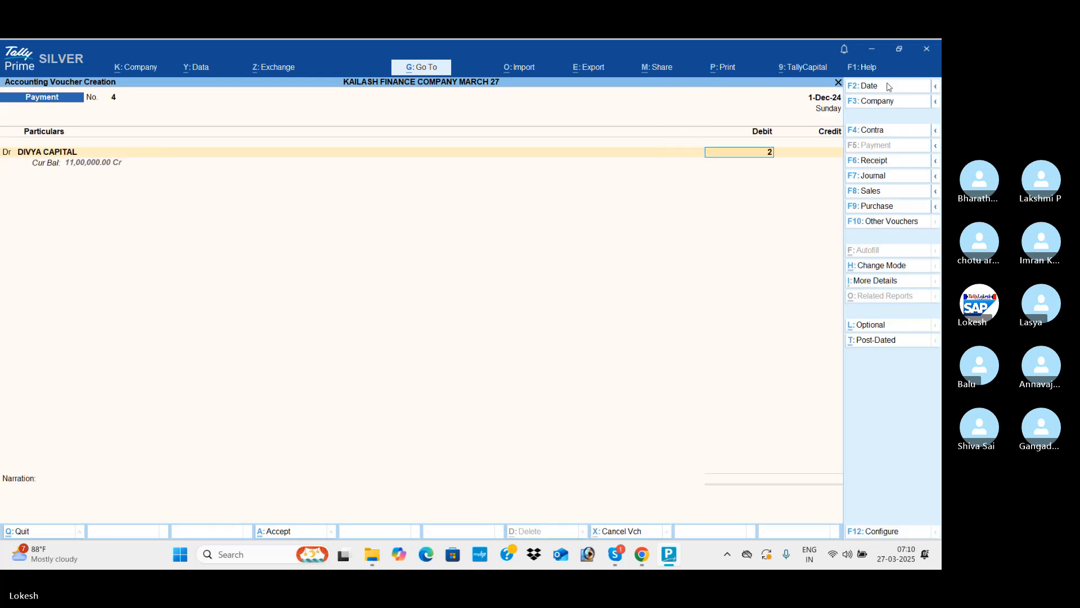
key(Return)
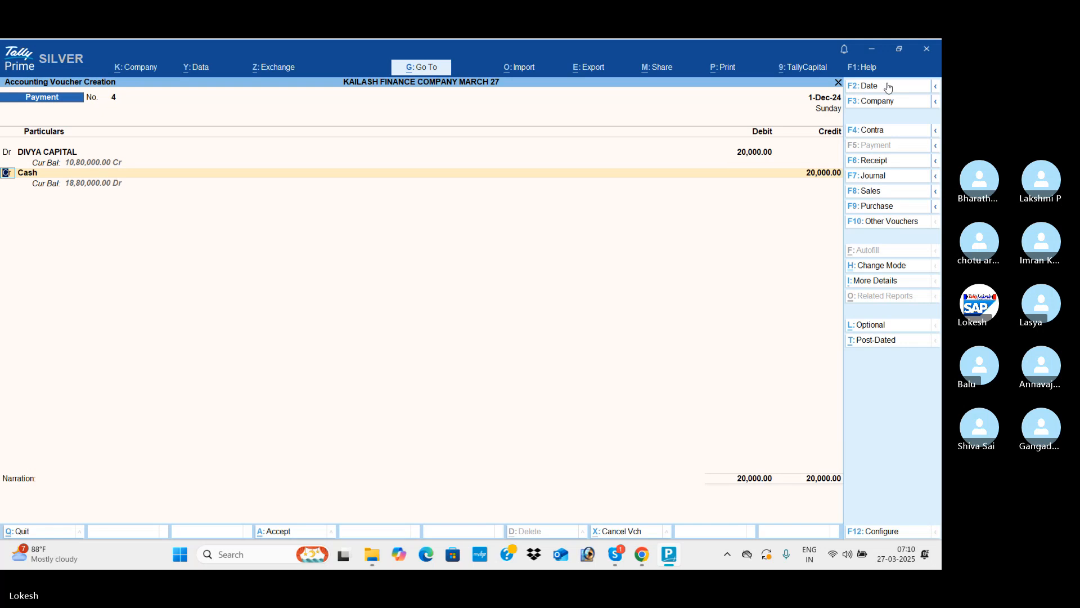
key(BackSpace)
text(200000)
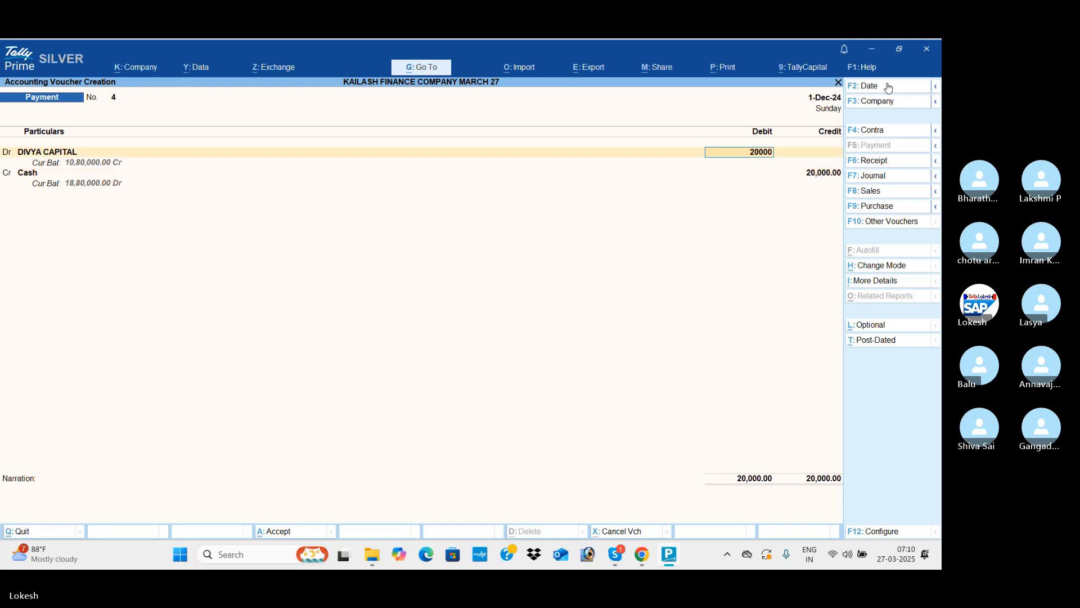
- Credit Cash with 2,00,000 and save the December payment without a narration
key(Return)
key(Return)
key(Return)
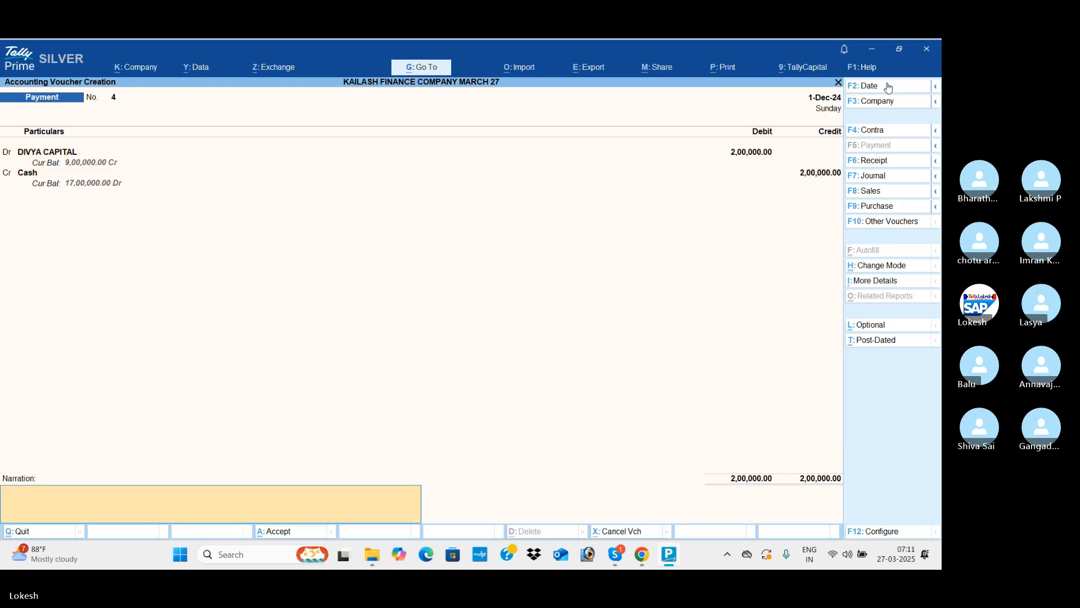
key(Return)
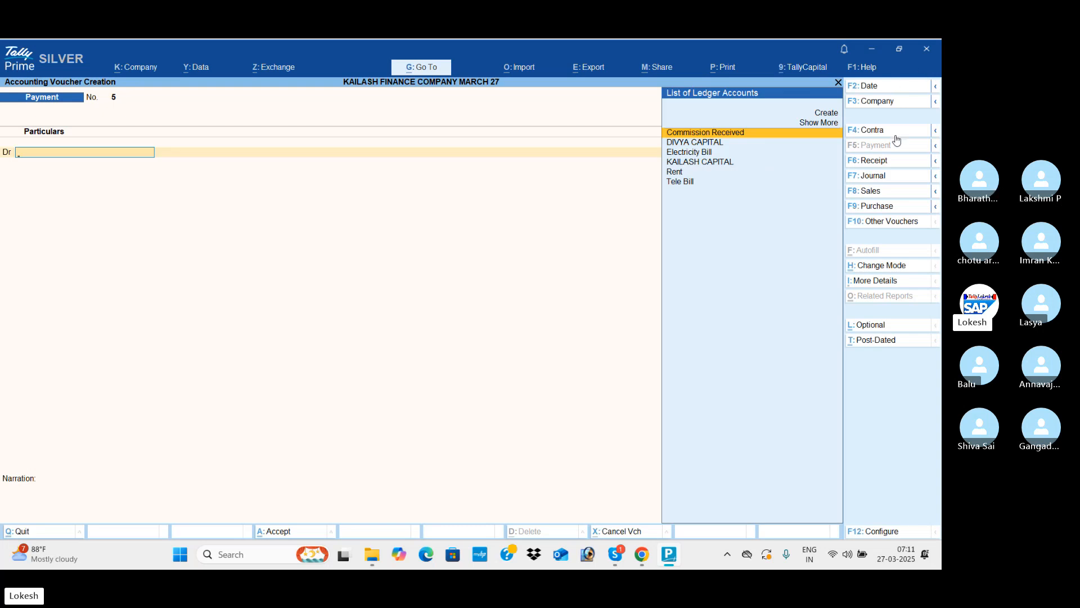
- Date the new Payment voucher 31-Mar-25 and debit the second owner's capital ledger with 1,00,000
click(885, 90)
text(25-3)
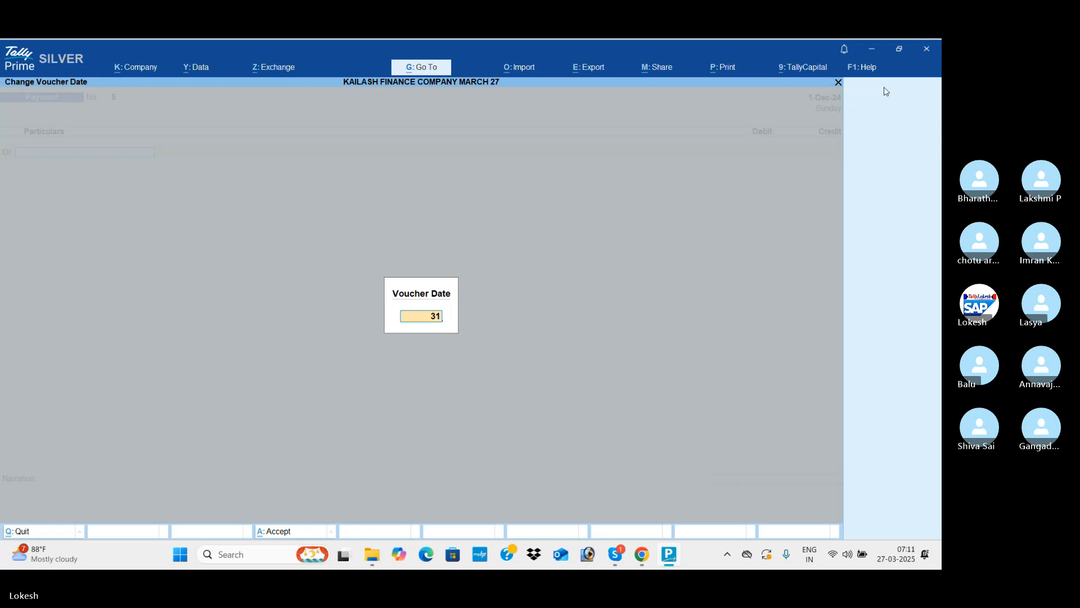
key(Return)
text(D)
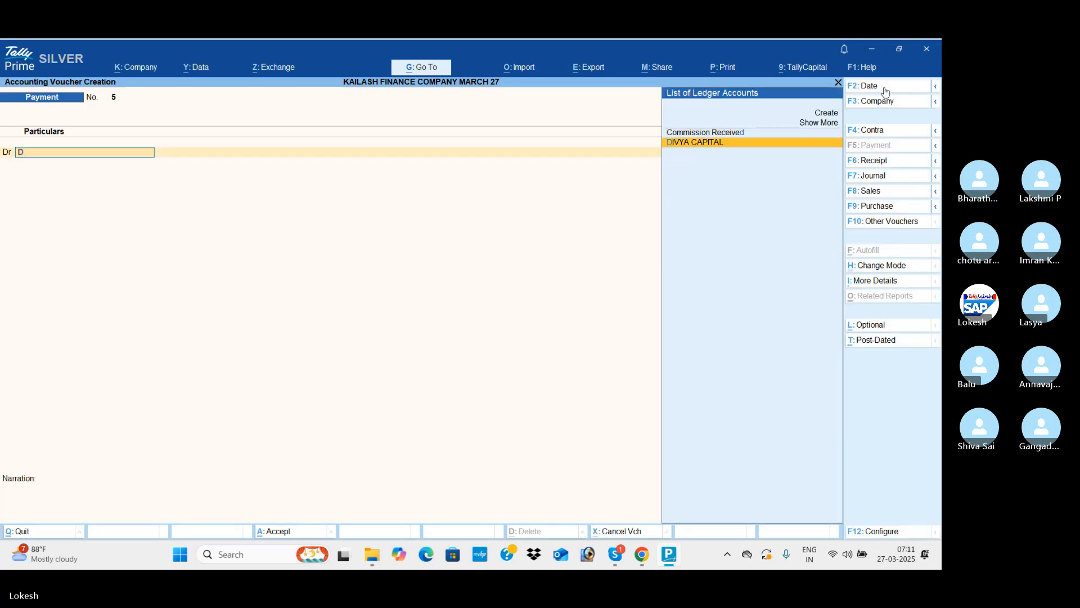
key(Return)
text(100000)
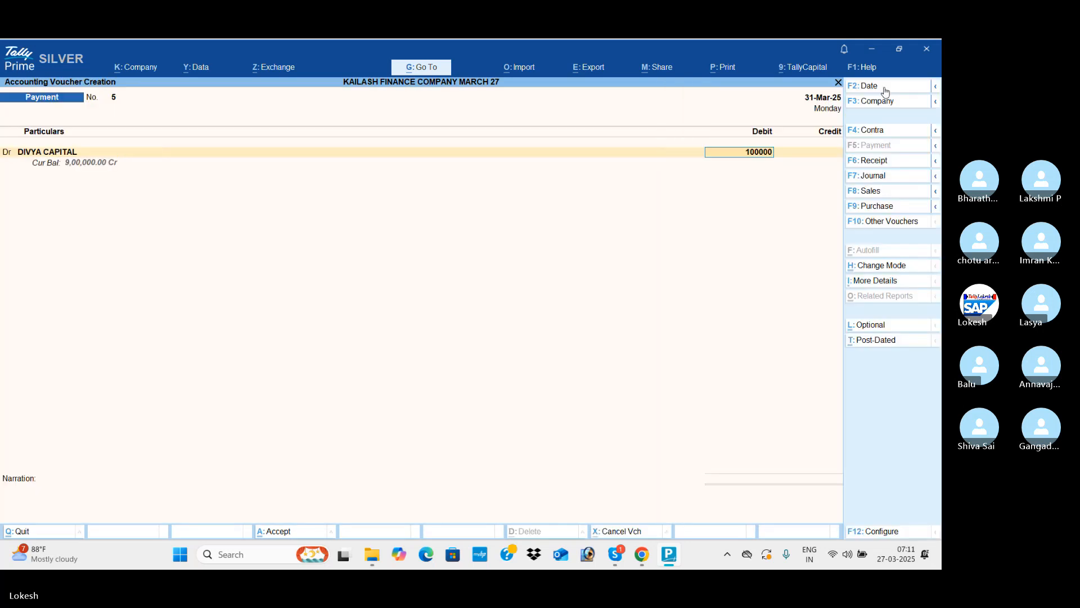
- Credit Cash with 1,00,000 and save the March payment without a narration
key(Return)
key(Return)
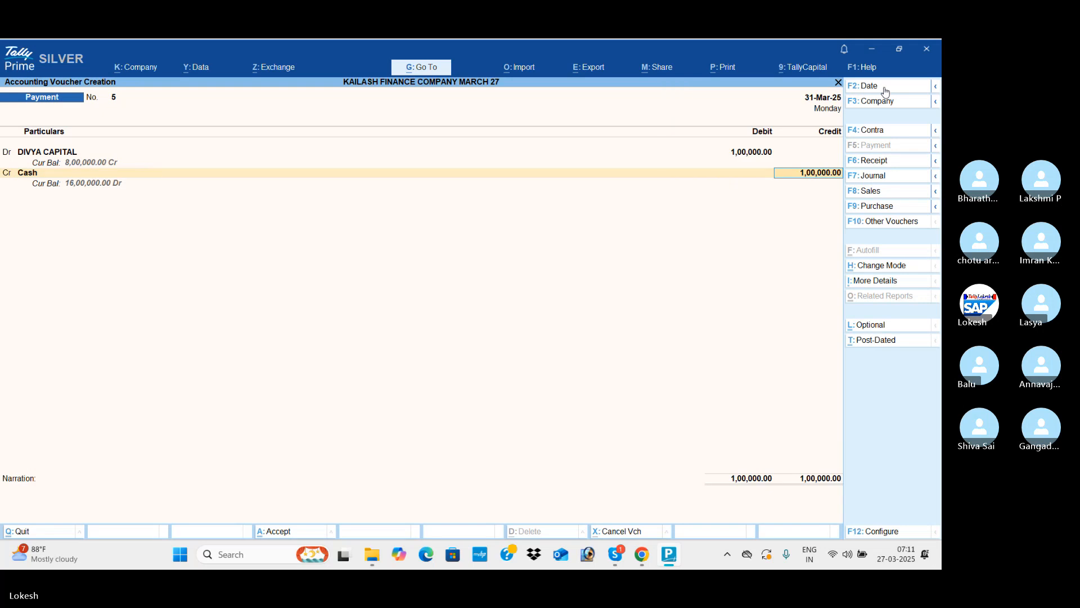
key(Return)
key(Return)
key(Return)
key(Return)
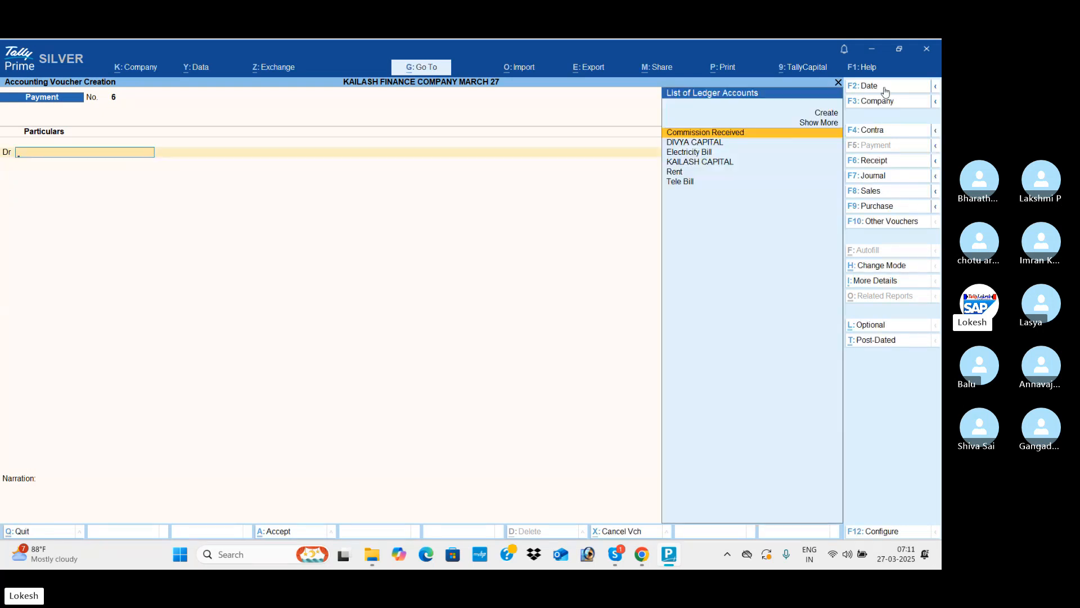
- Date the new Payment voucher 1-Jan-25 and debit Rent with 25,000
key(F2)
text(1-1)
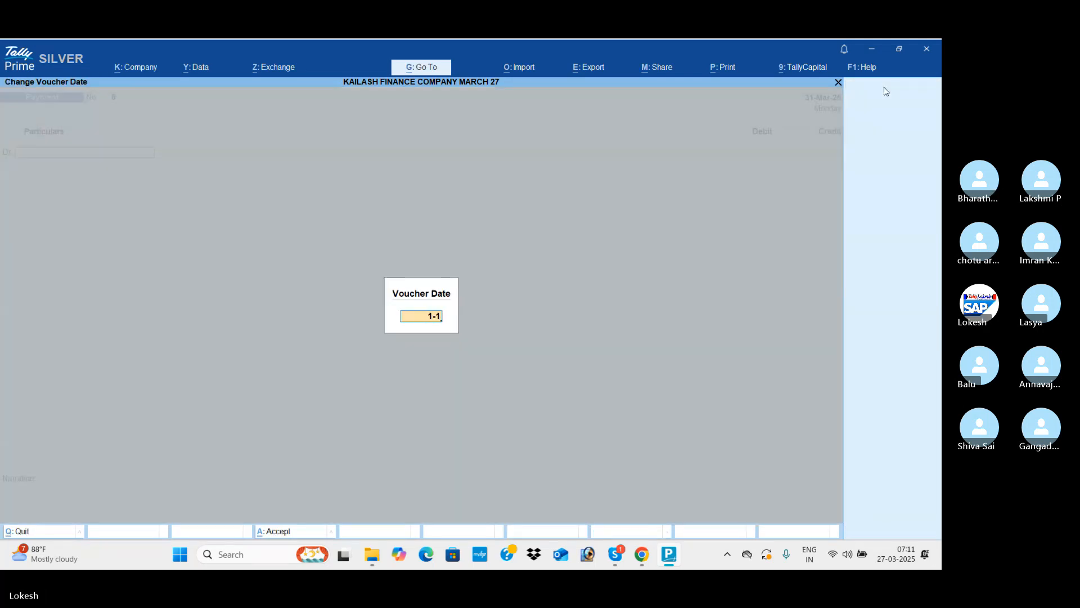
key(Return)
text(Re)
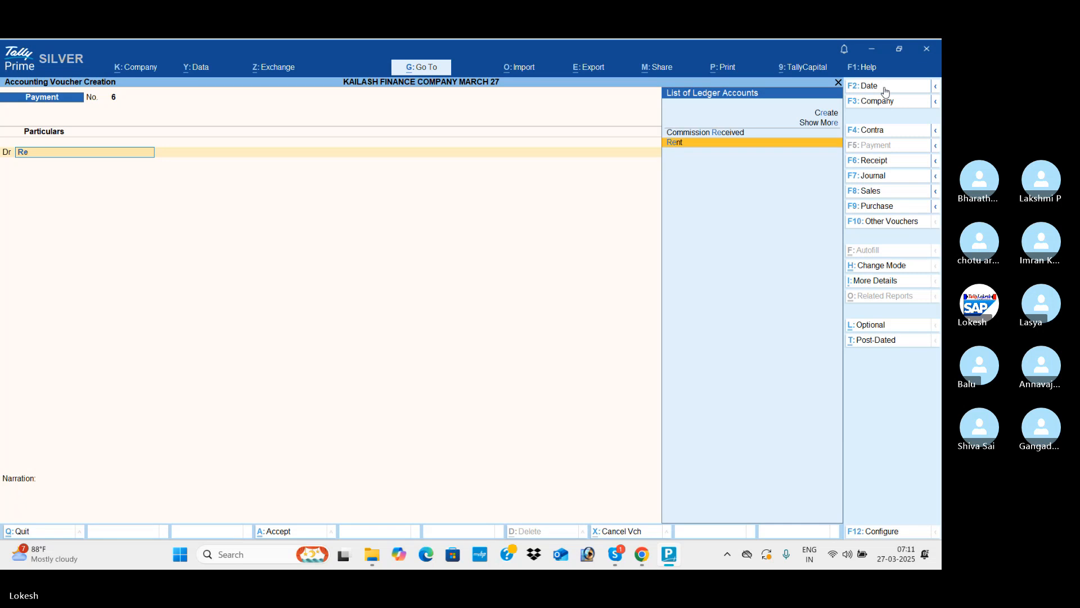
key(Return)
text(2)
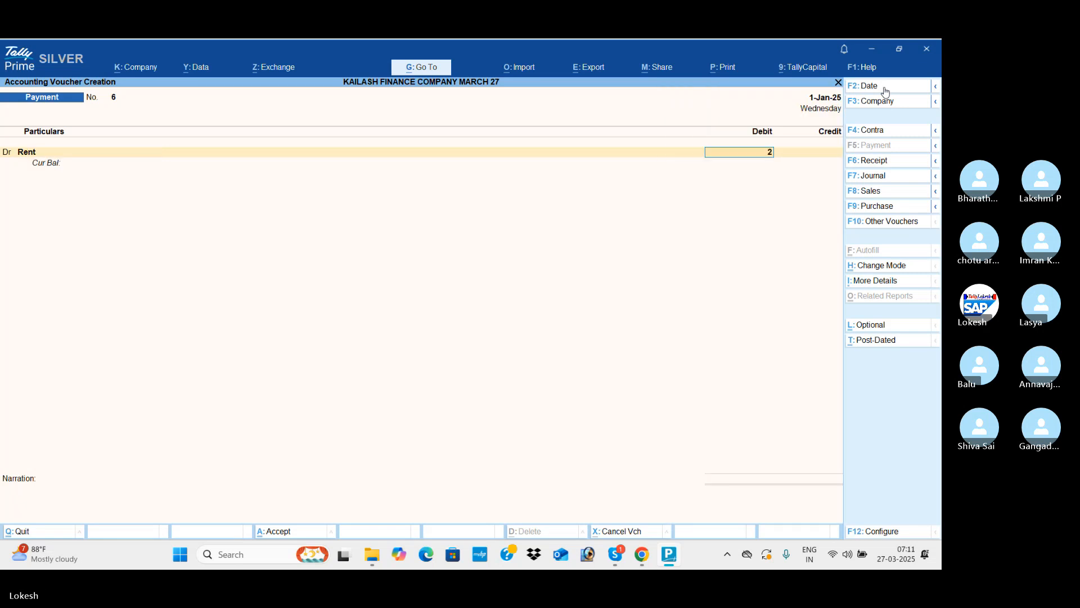
text(5,0000)
key(Return)
- Add a second debit line for Electricity Bill with 8,000 to the January payment
text(d)
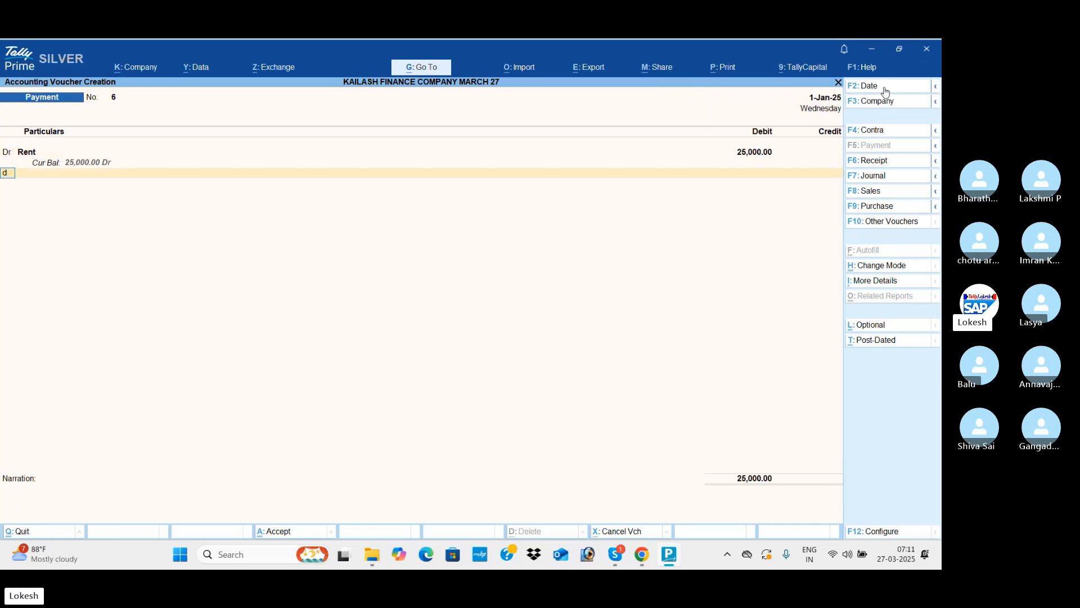
key(Return)
text(El)
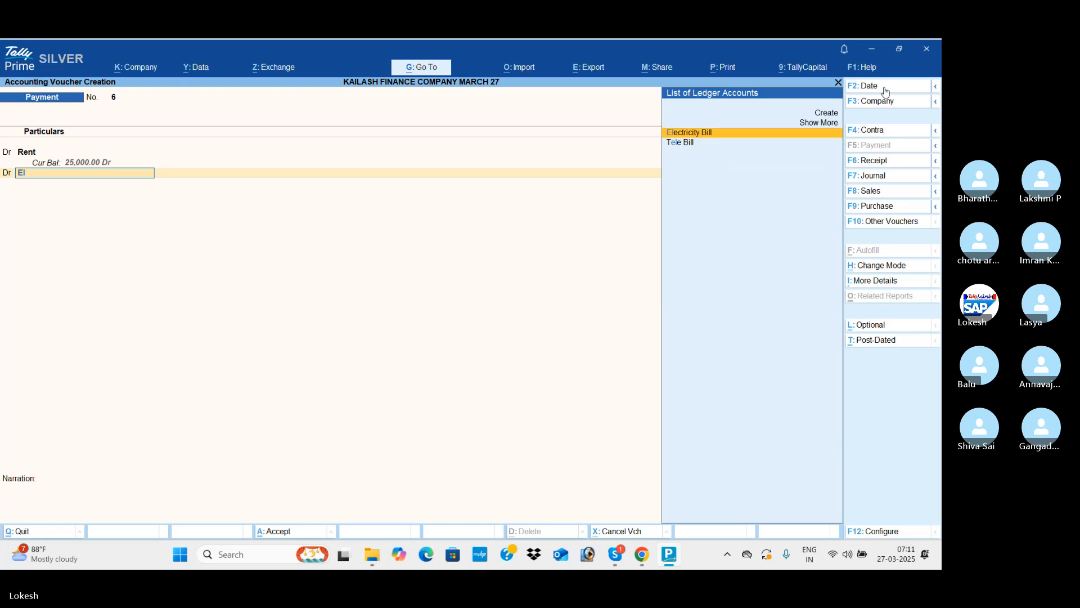
key(Return)
text(8000)
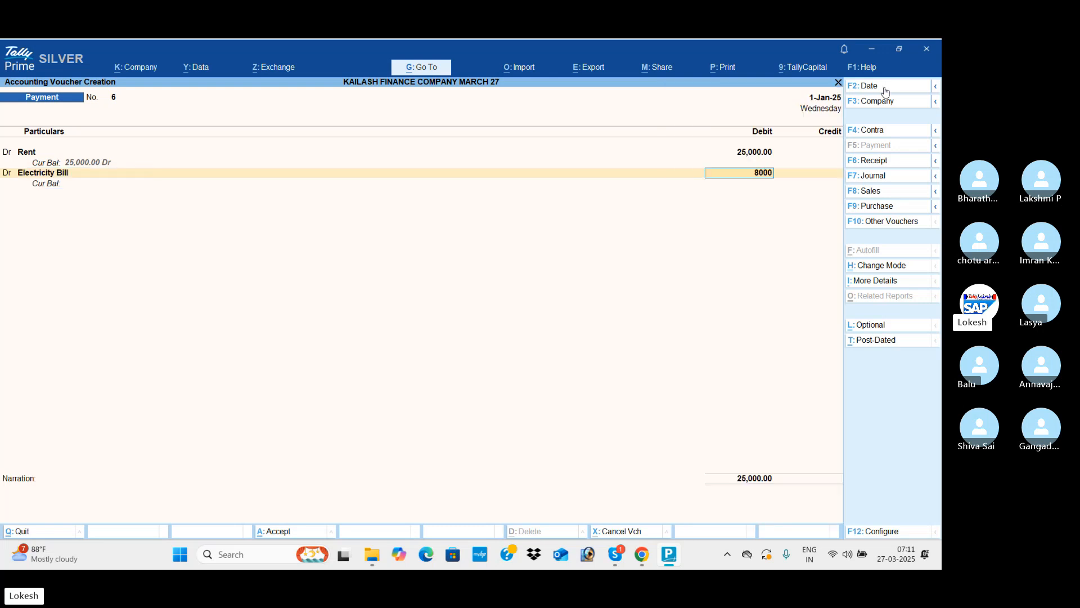
key(Return)
- Add a third debit line for Tele Bill with 5,000 to the January payment
key(Delete)
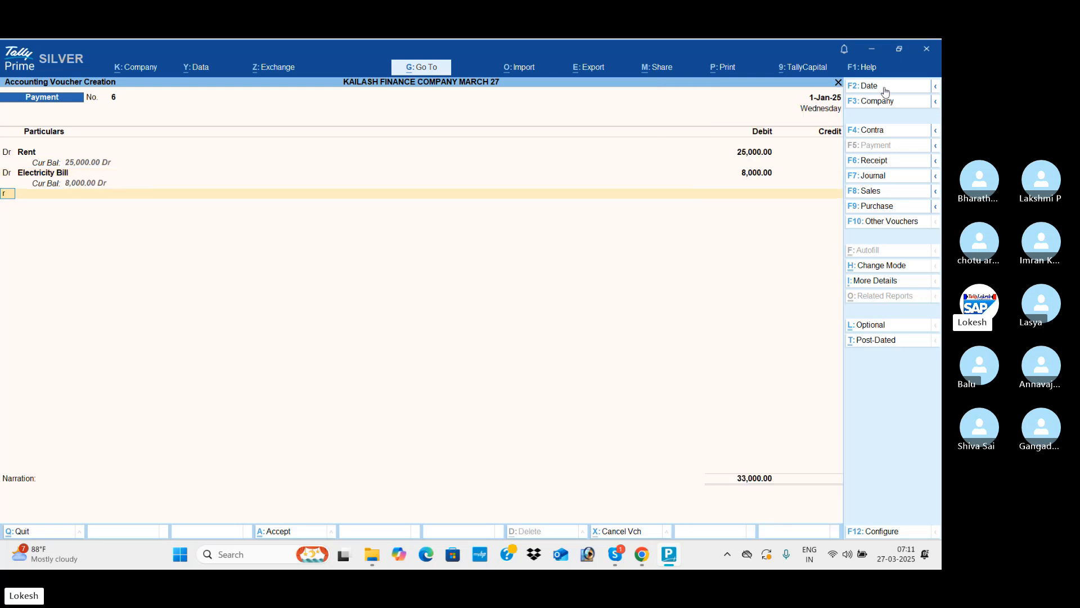
text(d)
key(Return)
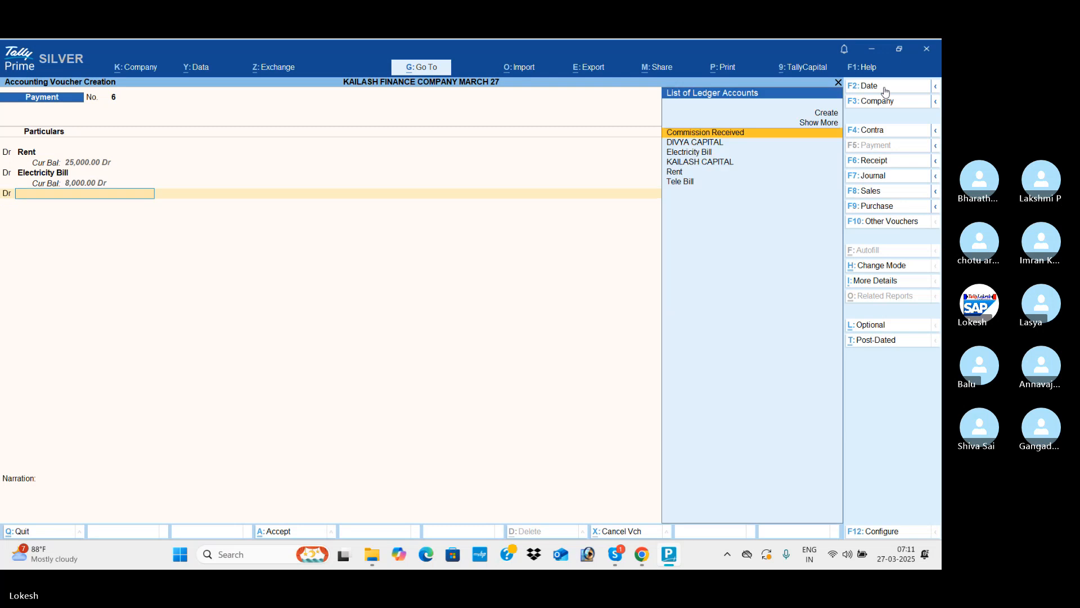
text(Te)
key(Return)
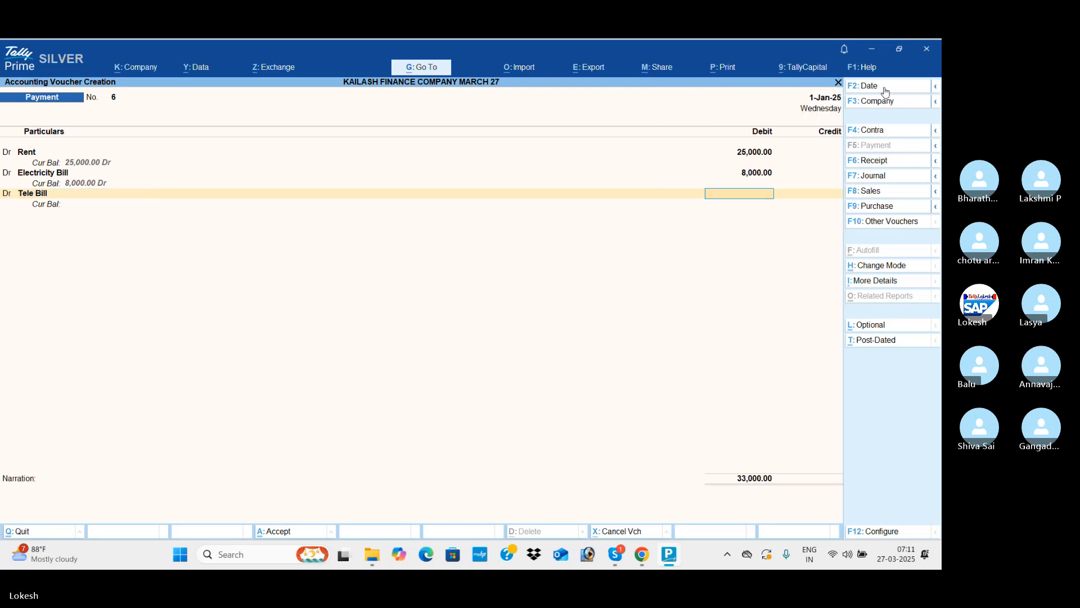
text(5000)
key(Return)
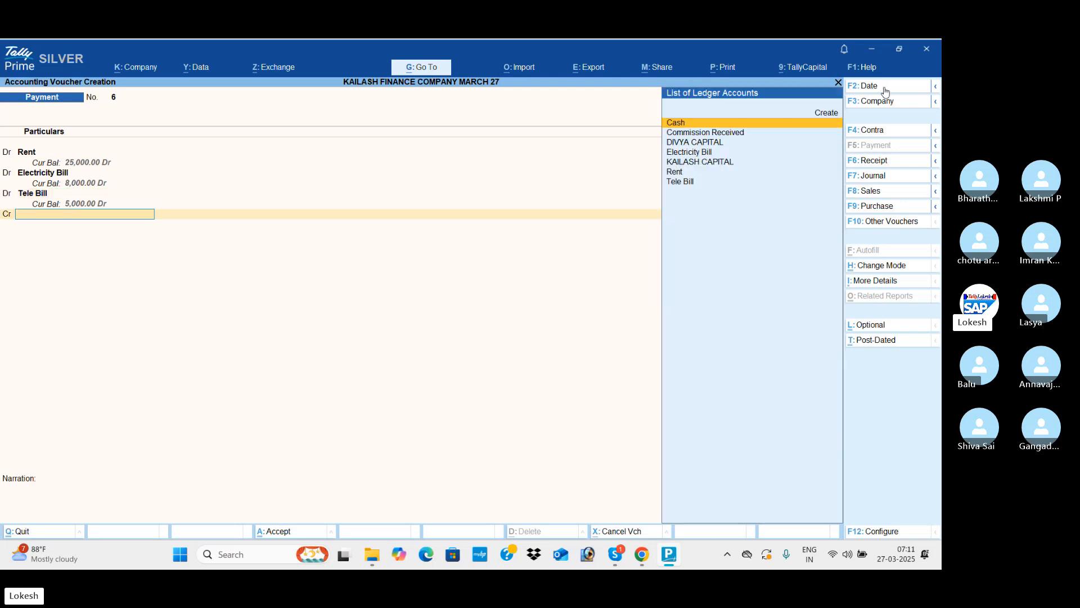
- Credit Cash with 38,000 and save the January expense payment without a narration
key(Return)
key(Return)
key(Return)
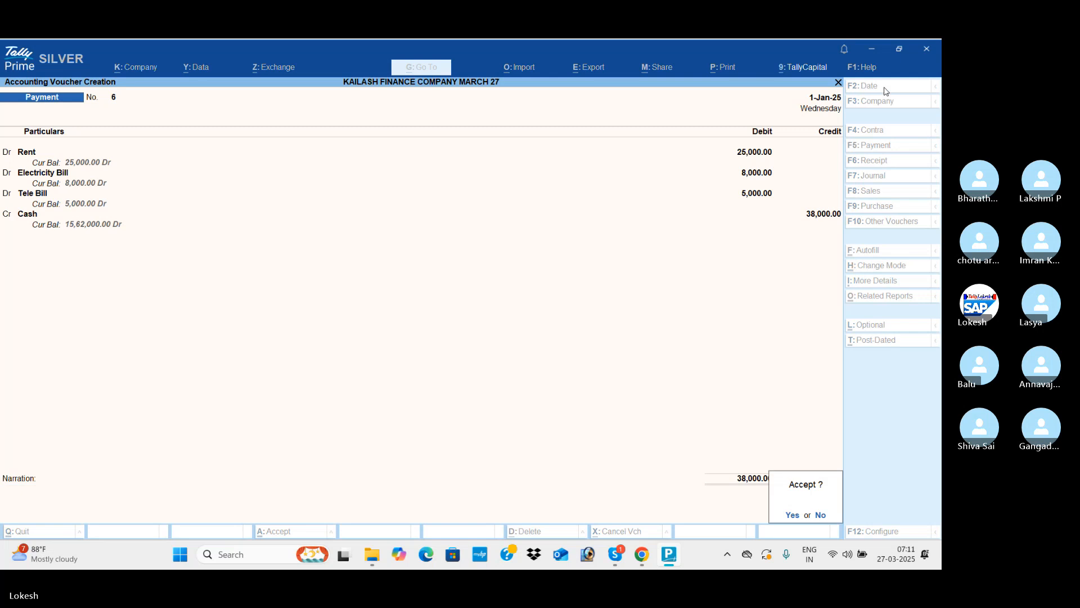
key(Return)
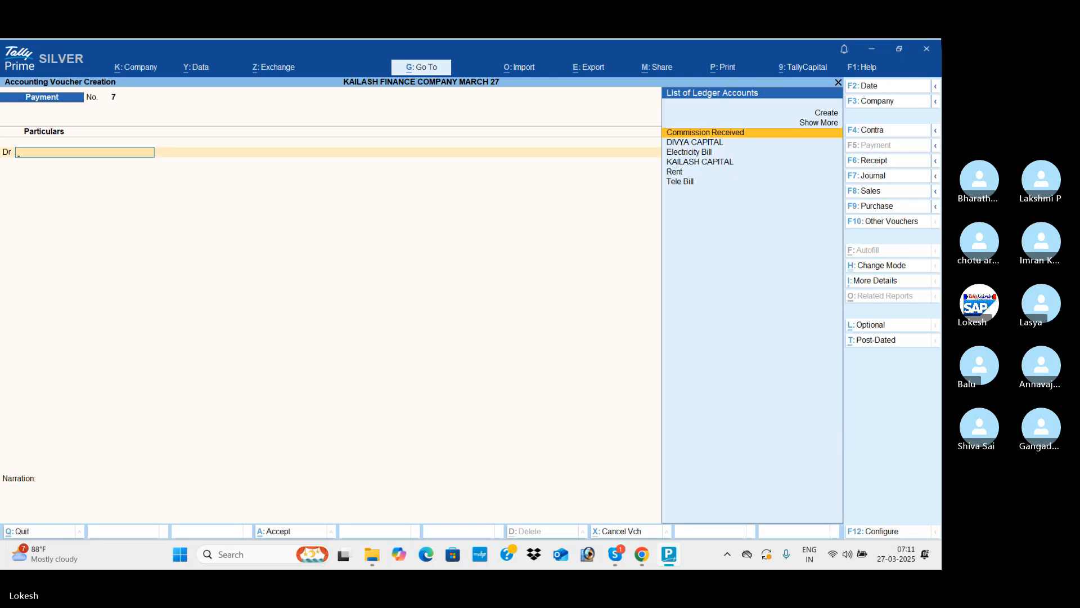
- Start a Receipt voucher dated 1-Feb-25 and credit Commission Received with 45,000
click(886, 162)
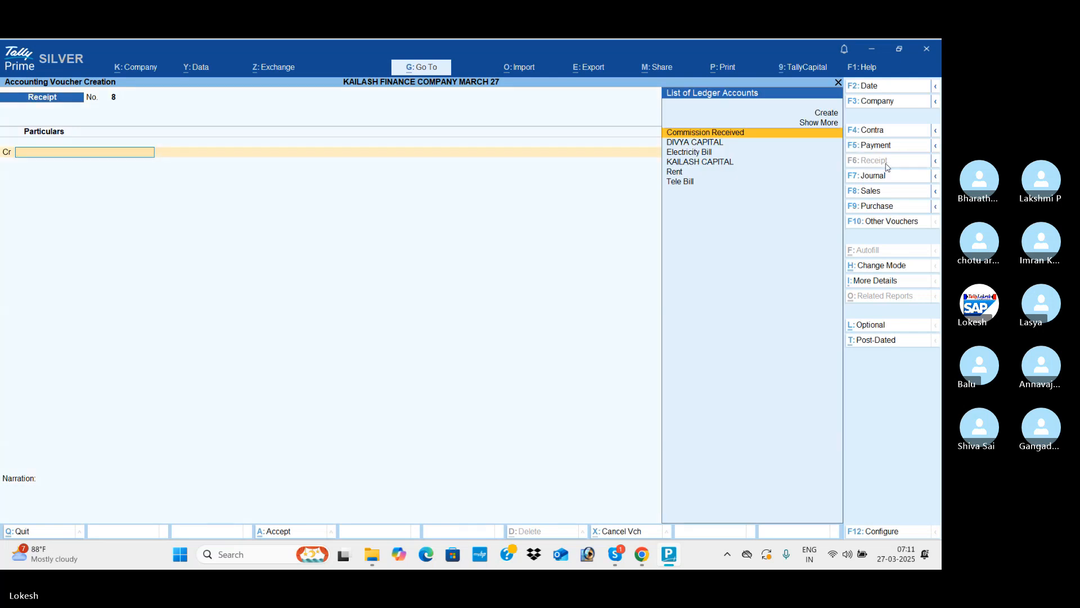
click(888, 90)
text(1-2)
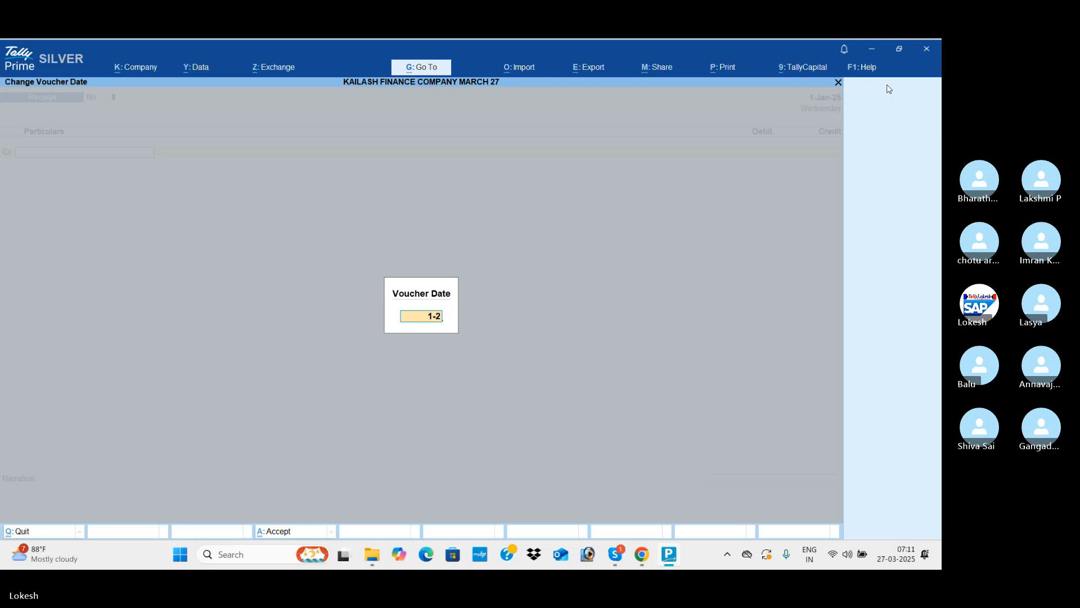
key(Return)
text(c)
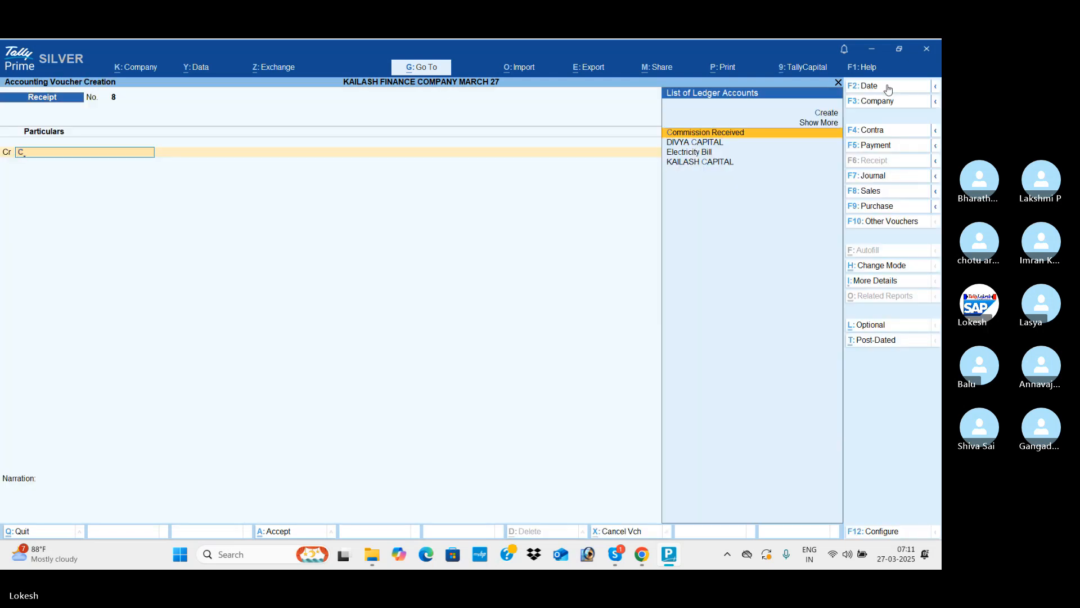
key(Return)
text(45000)
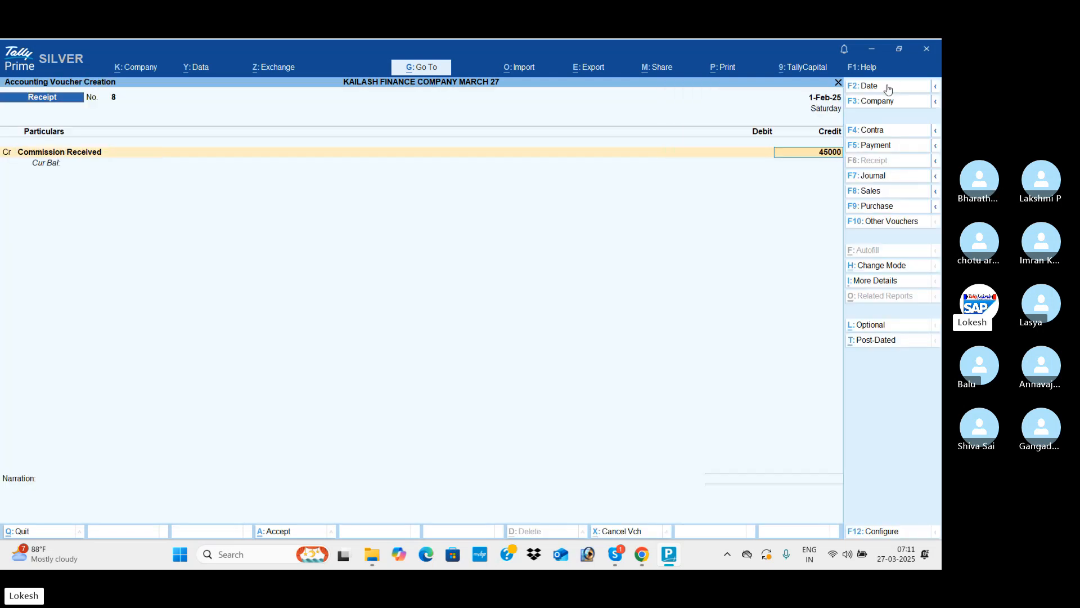
- Debit Cash with 45,000 and save the February commission receipt without a narration
key(Return)
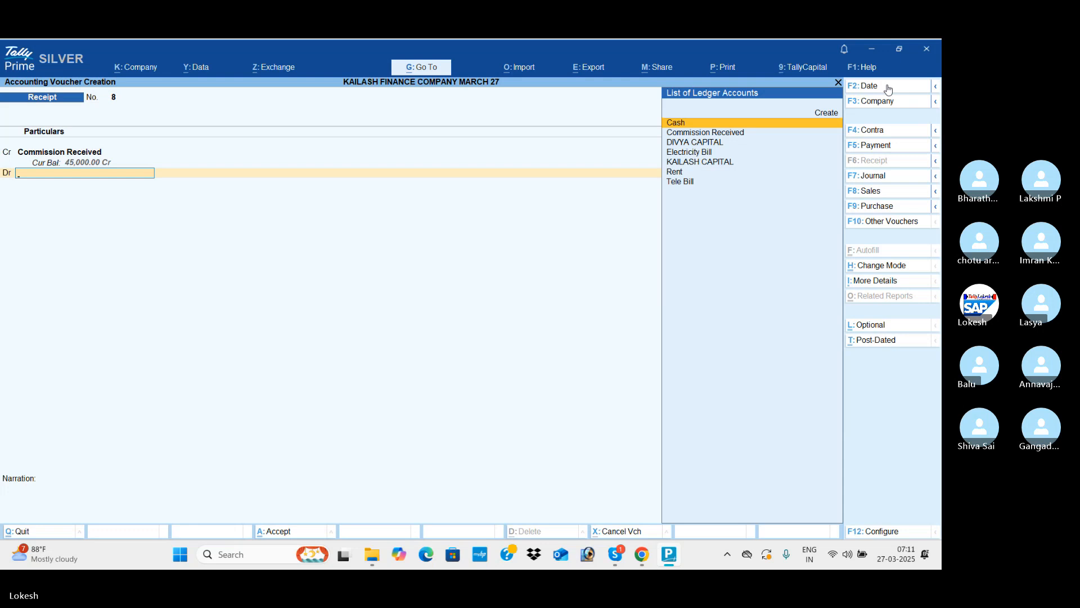
key(Return)
key(Return)
key(Return)
key(Return)
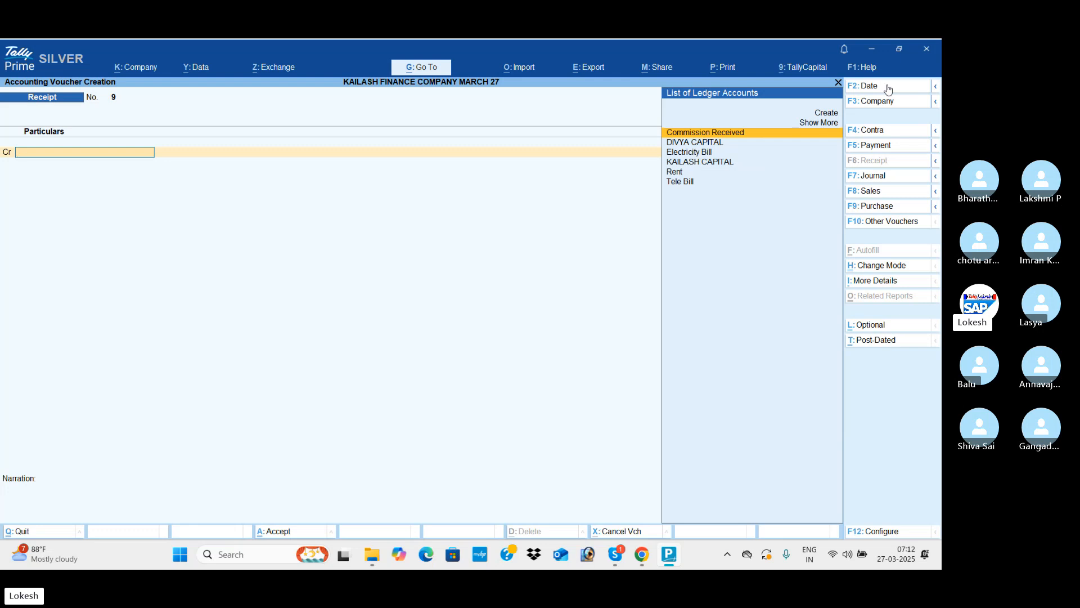
- Quit voucher creation and open the Day Book to review the recorded vouchers
key(Escape)
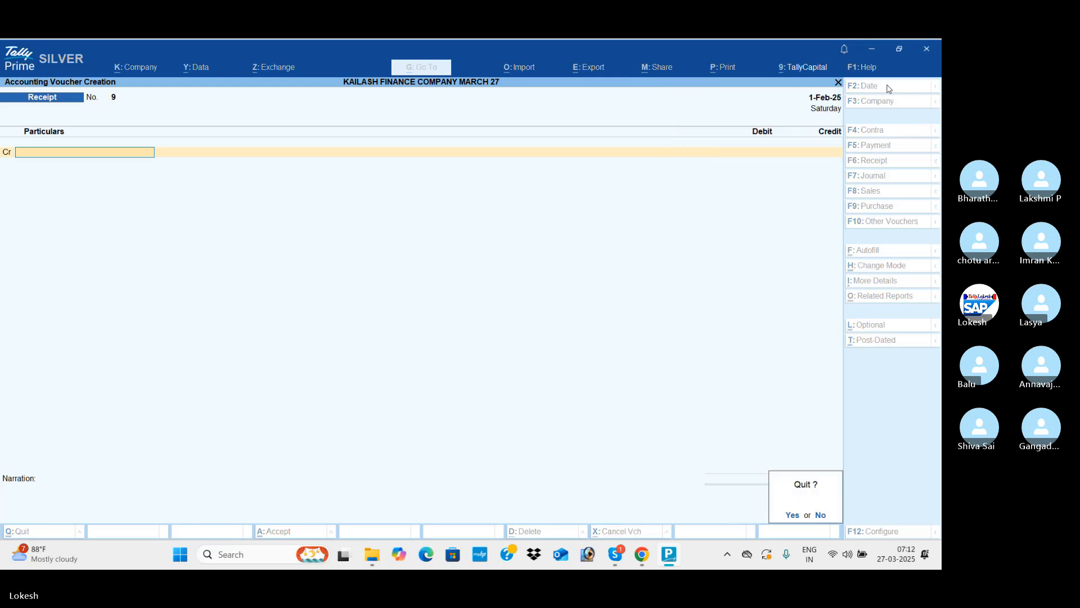
key(y)
key(Down)
key(Return)
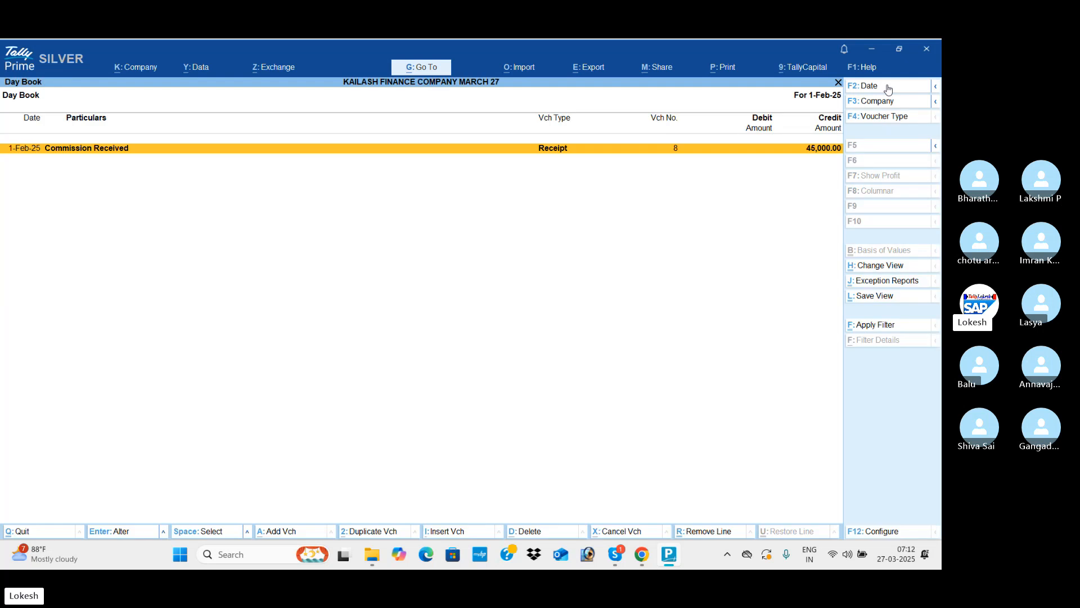
- Set the Day Book period to 1-Apr-24 through 31-Mar-25 and review the recorded vouchers before leaving the report
key(alt+F2)
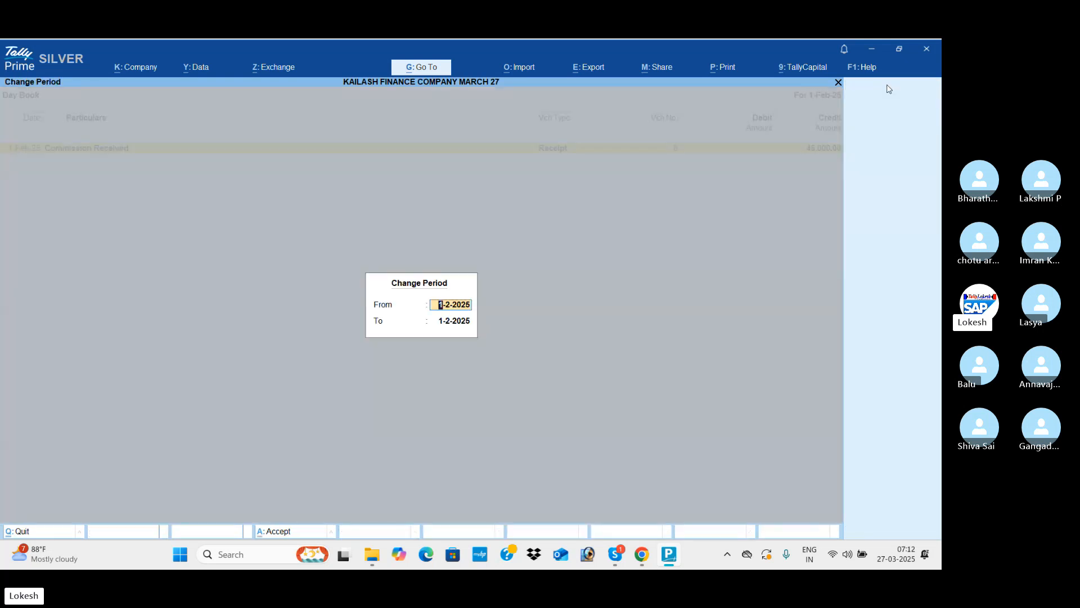
key(Return)
key(Return)
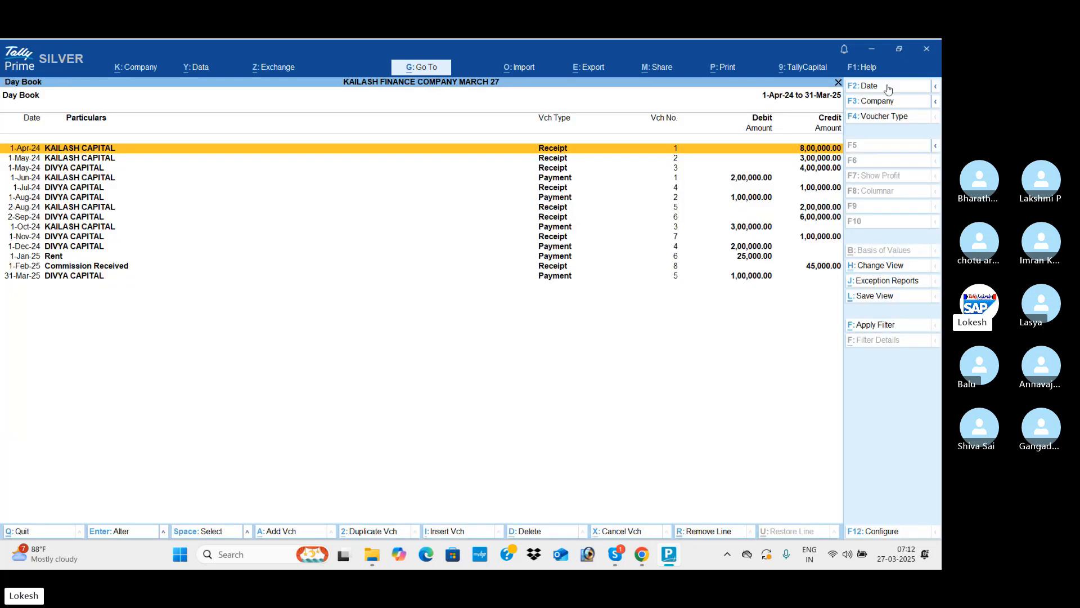
key(Down)
key(Down)
key(Down)
key(Down)
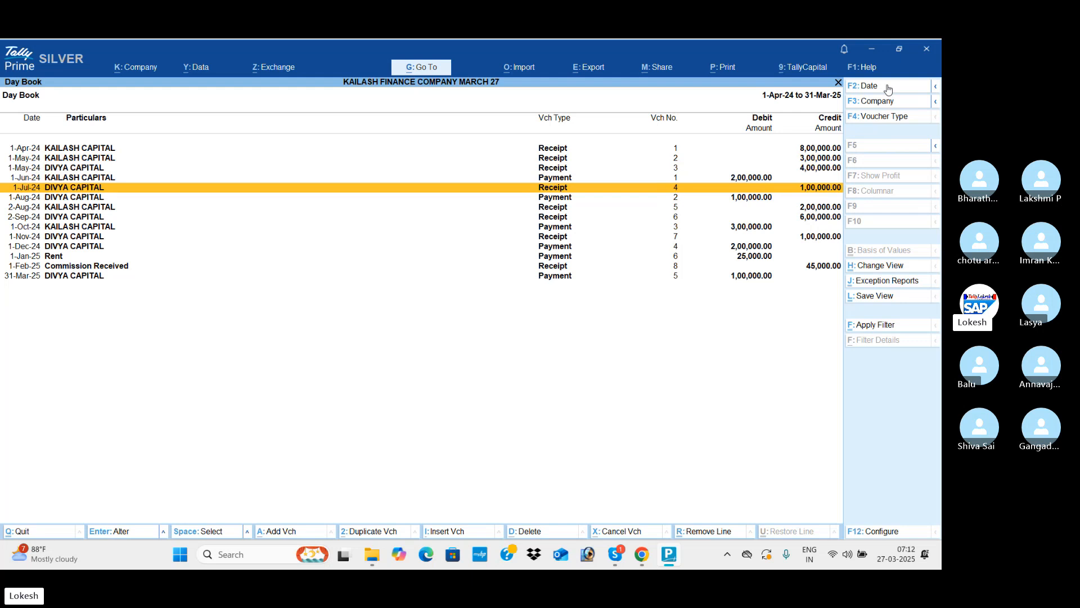
key(Escape)
- Open the Profit & Loss A/c and expand its groups to show the individual ledgers
key(Down)
key(Down)
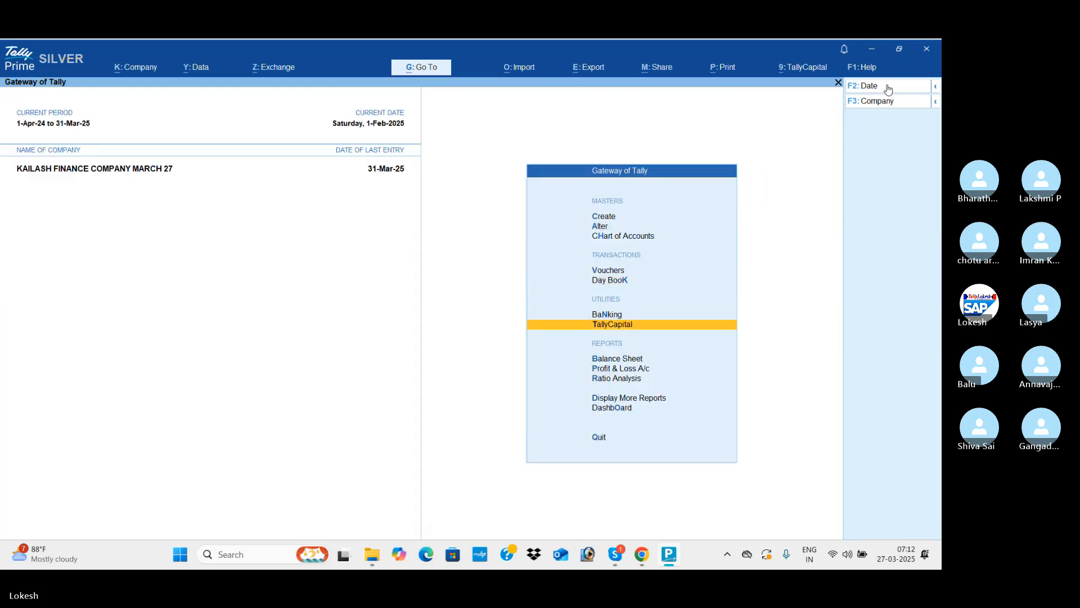
key(Down)
key(Down)
key(Return)
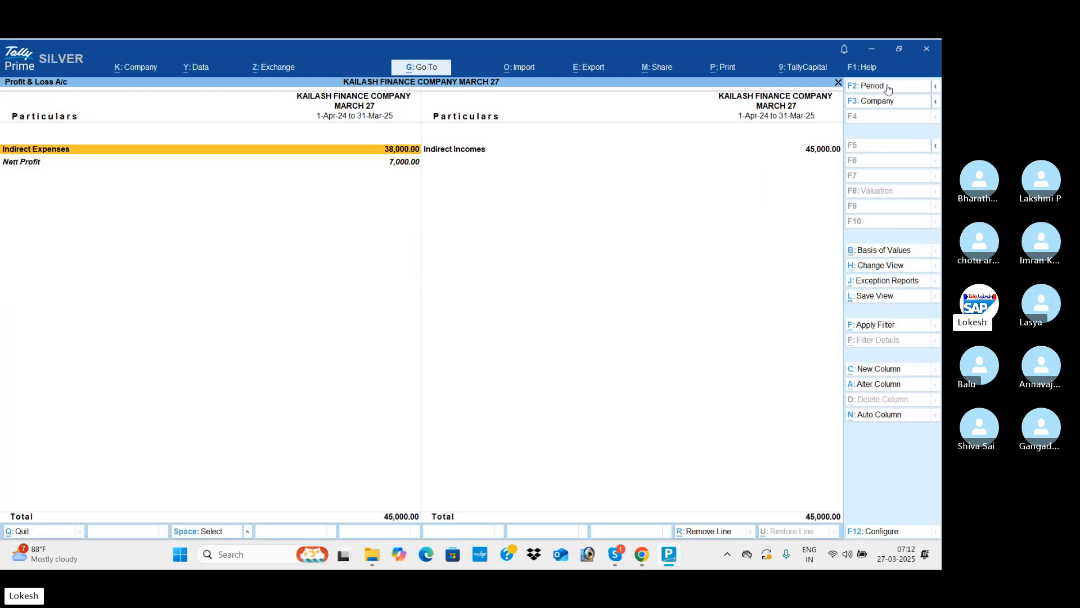
key(alt+F5)
- Examine the indirect expenses, indirect incomes and nett profit in the detailed Profit & Loss A/c, and leave the report
key(Right)
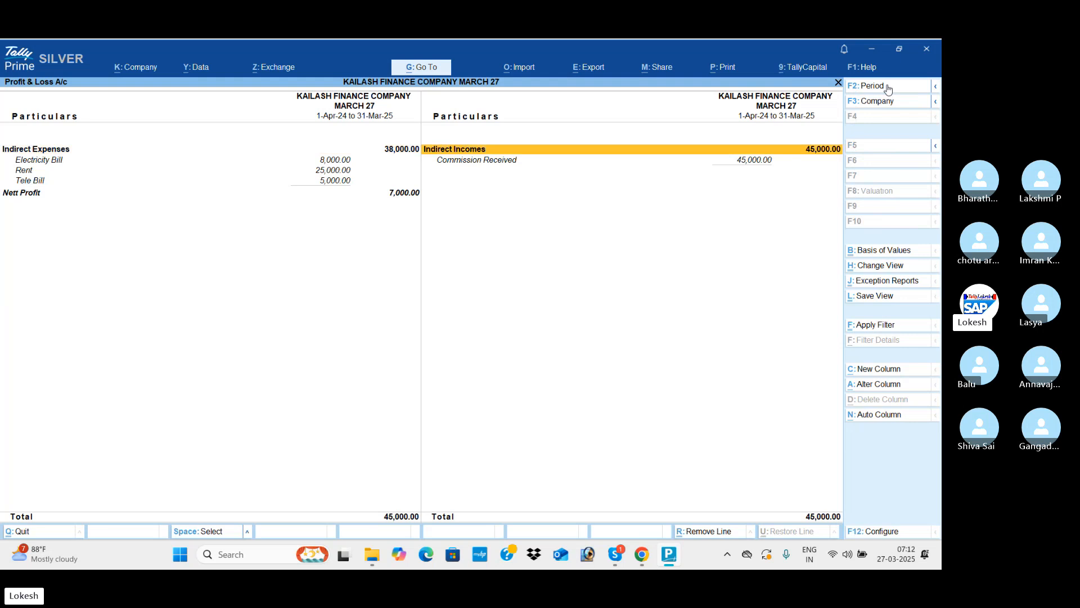
key(Down)
key(Left)
key(Up)
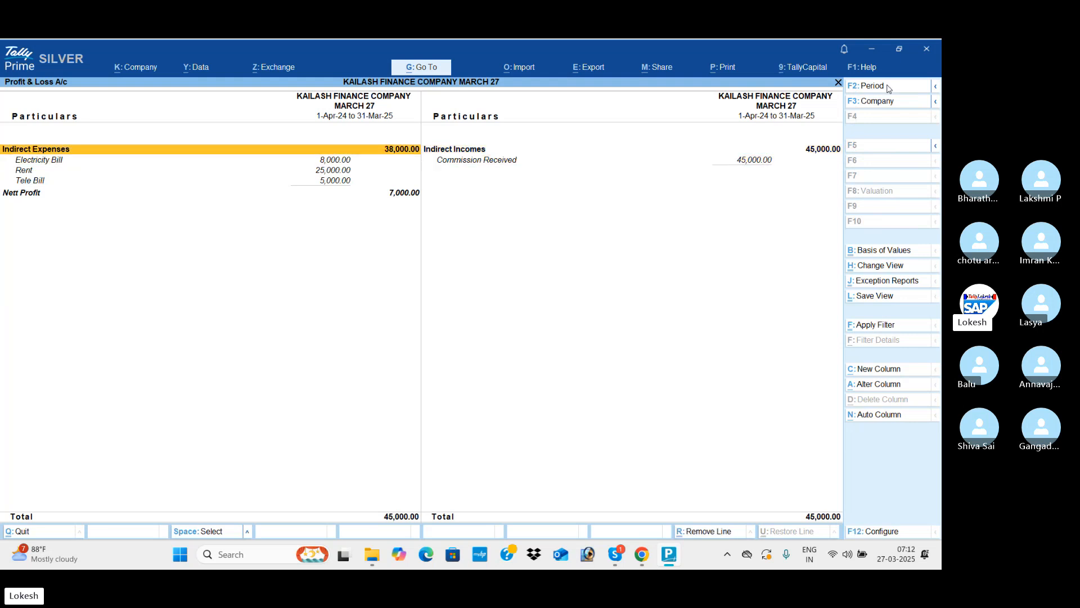
key(Down)
key(Down)
key(Down)
key(Down)
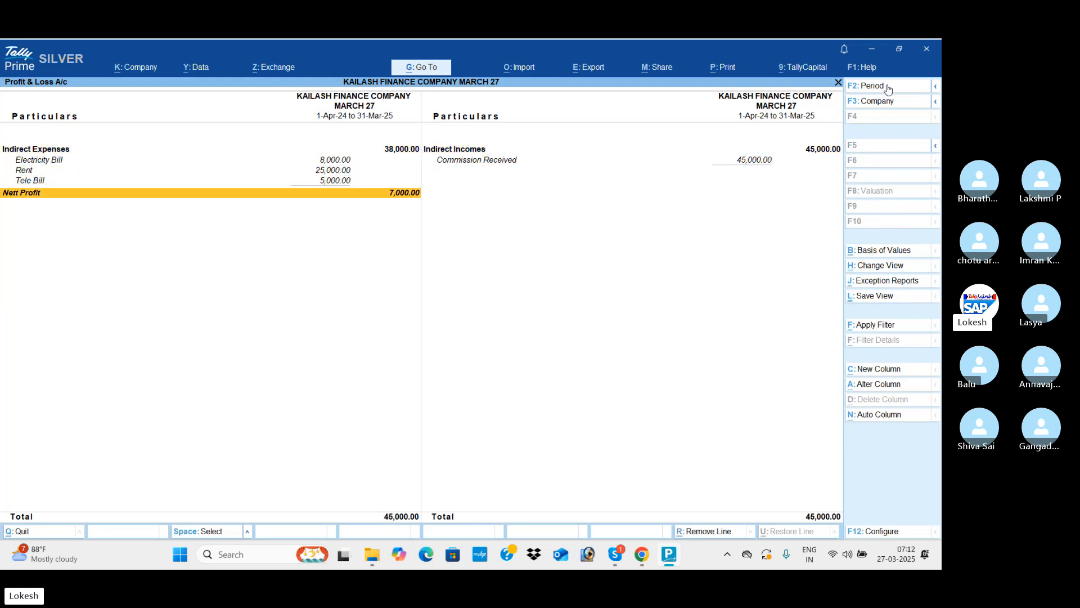
key(Escape)
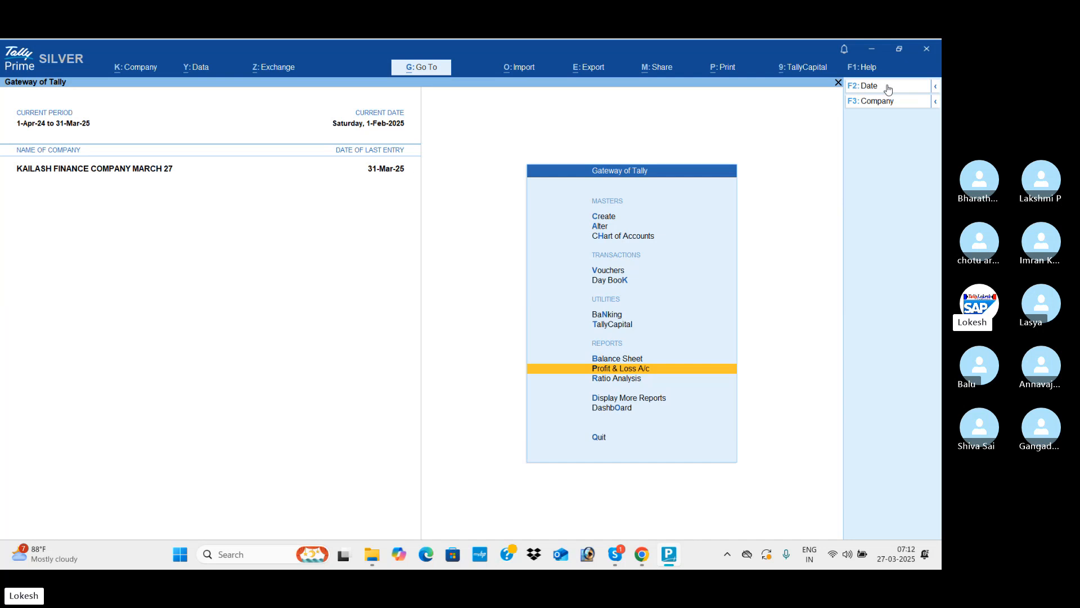
- View the company Dashboard and return to the Gateway of Tally
key(Up)
key(Down)
key(Down)
key(Down)
key(Down)
key(Return)
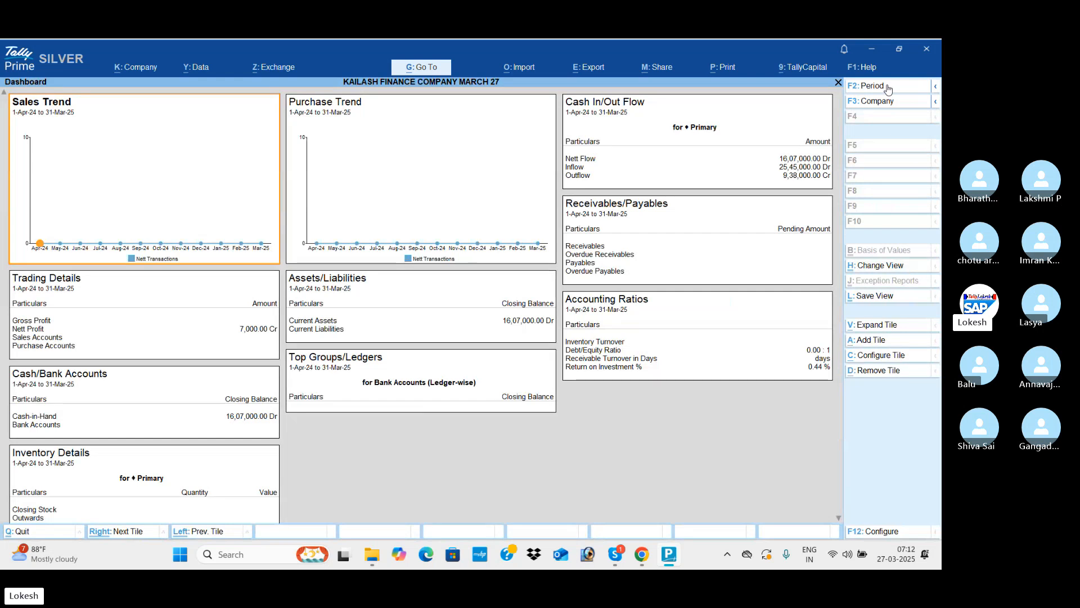
key(Escape)
- Review the Trial Balance in detailed form with its ledgers expanded, and close it
key(Up)
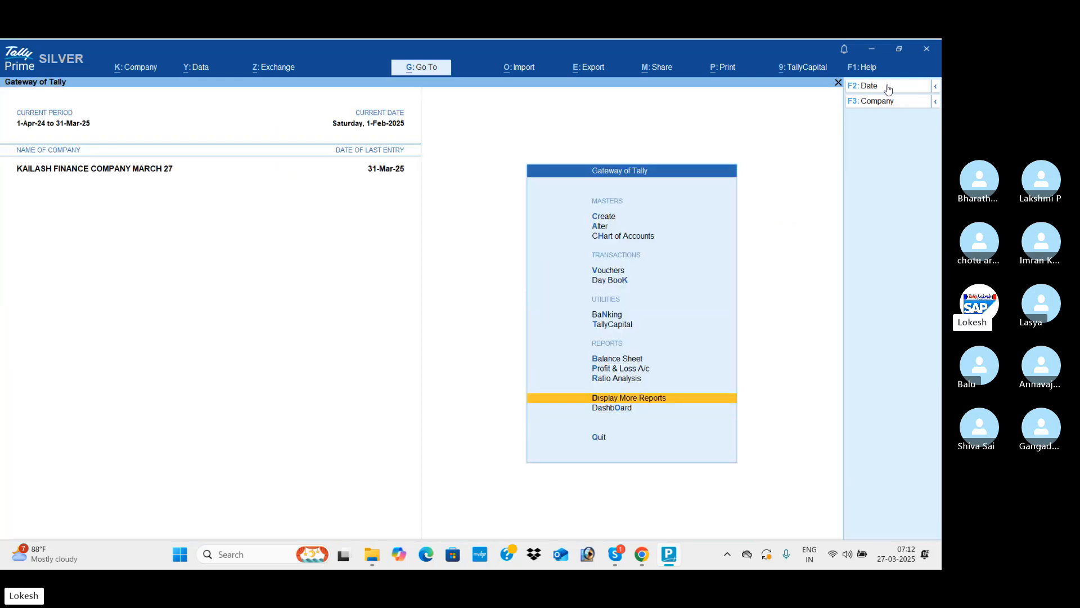
key(Return)
key(Return)
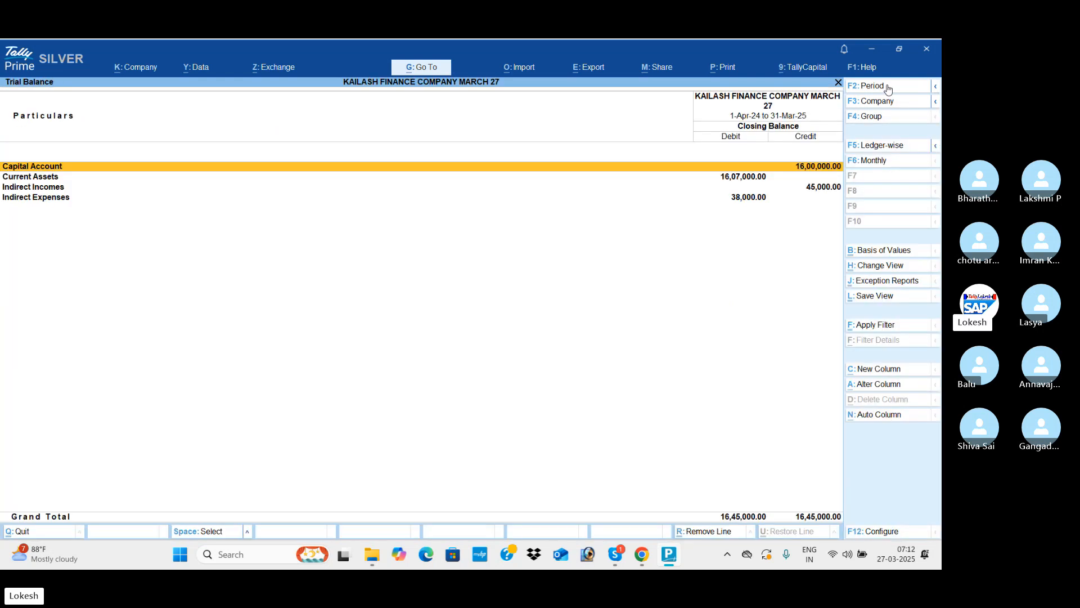
key(alt+F1)
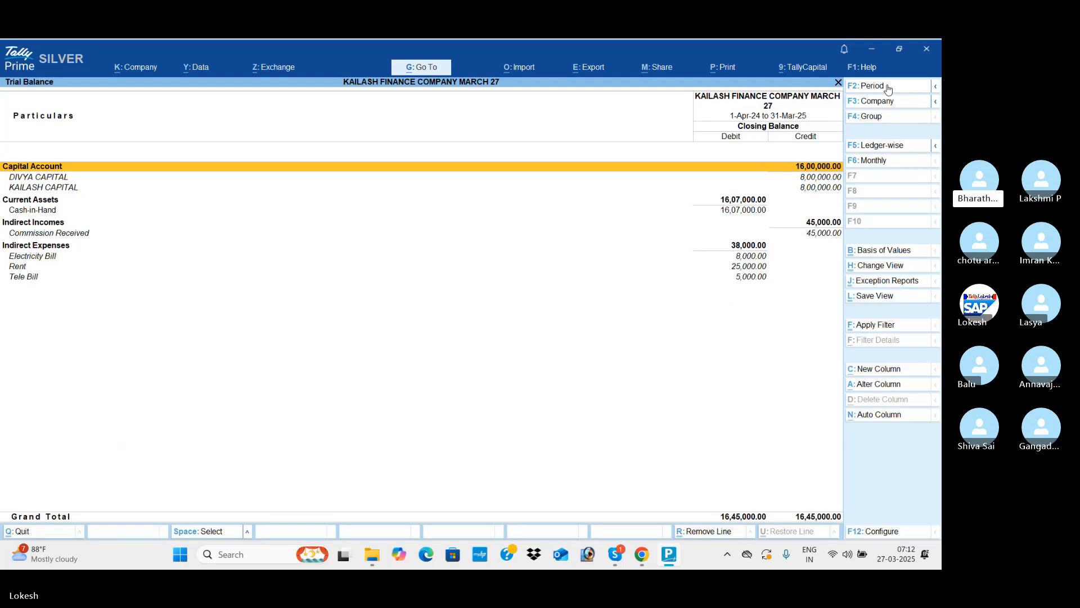
key(Escape)
- Open the ledger-wise interest calculation under Statements of Accounts for the KAILASH CAPITAL ledger
key(Down)
key(Down)
key(Down)
key(Down)
key(Down)
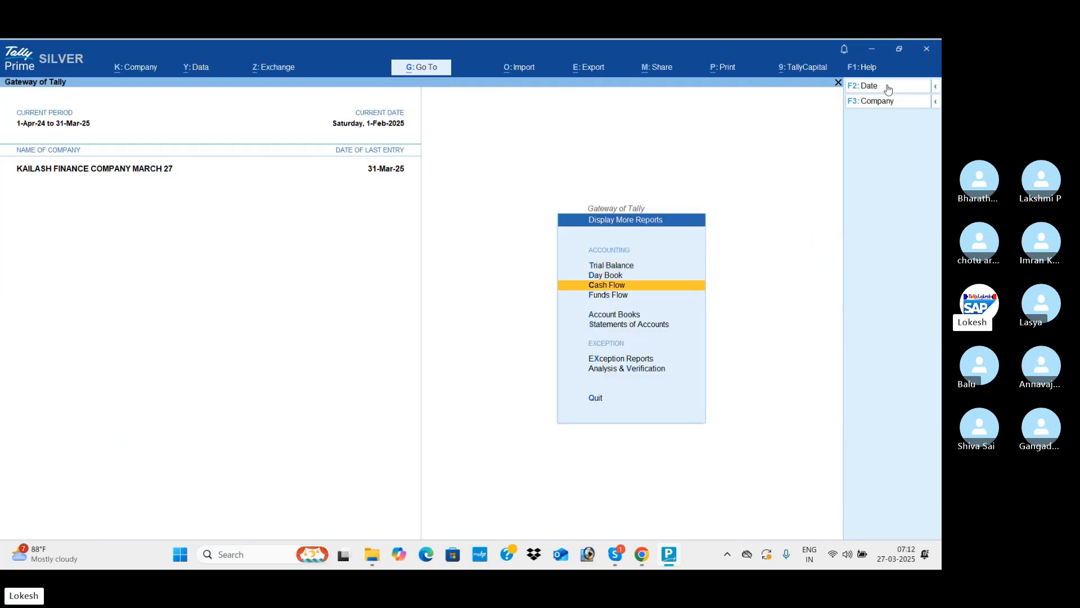
key(Return)
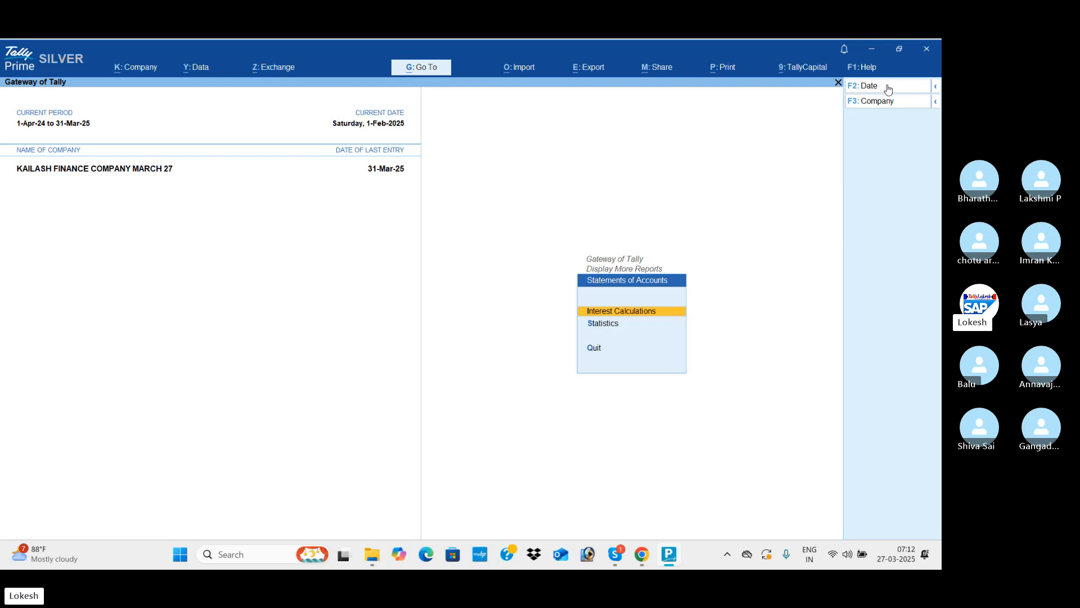
key(Return)
key(Down)
key(Down)
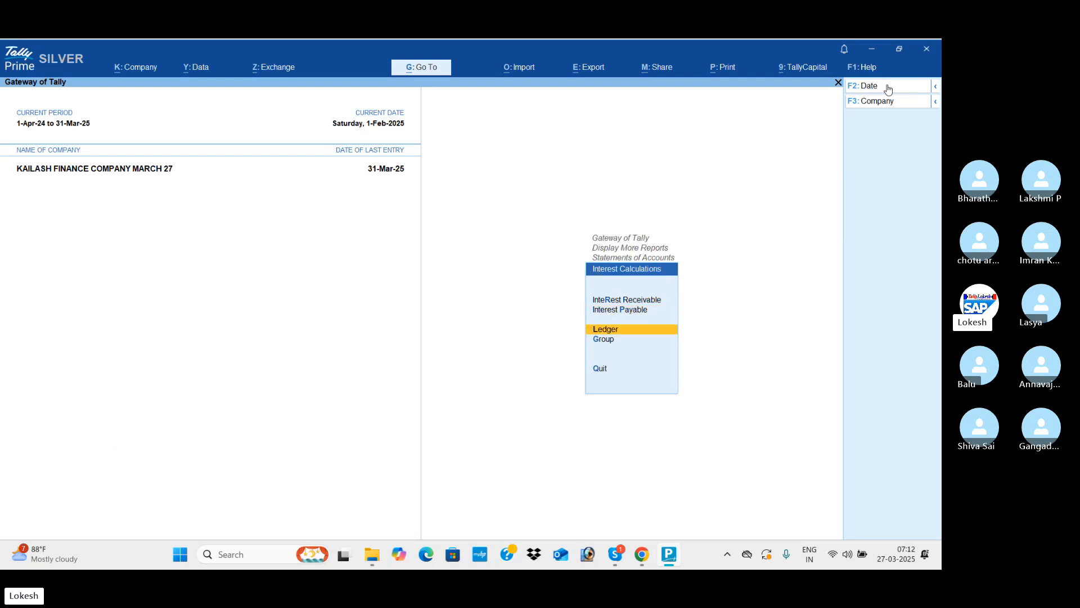
key(Return)
key(Down)
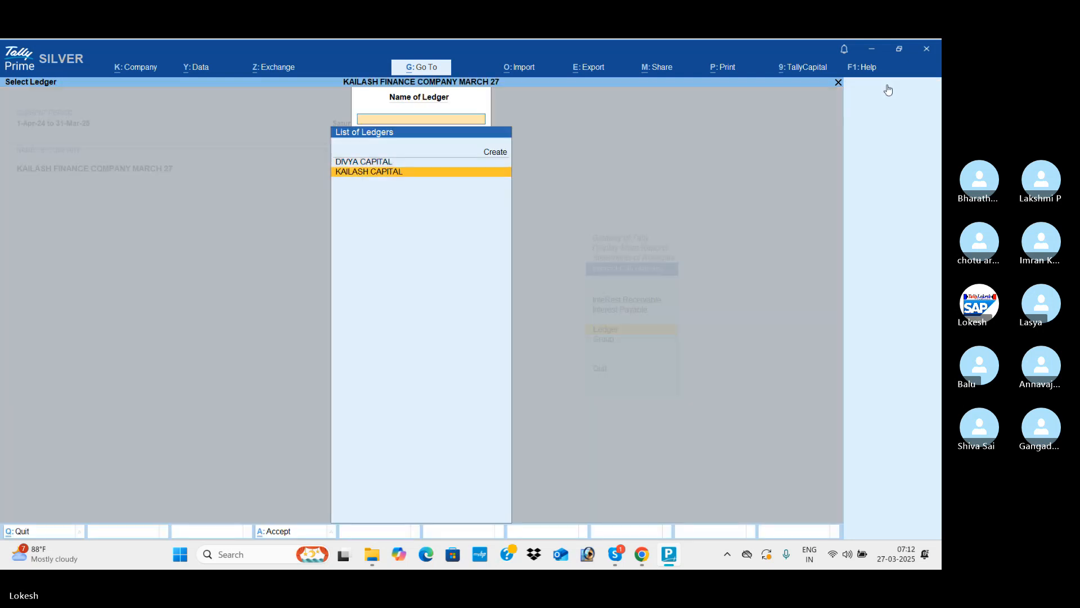
key(Return)
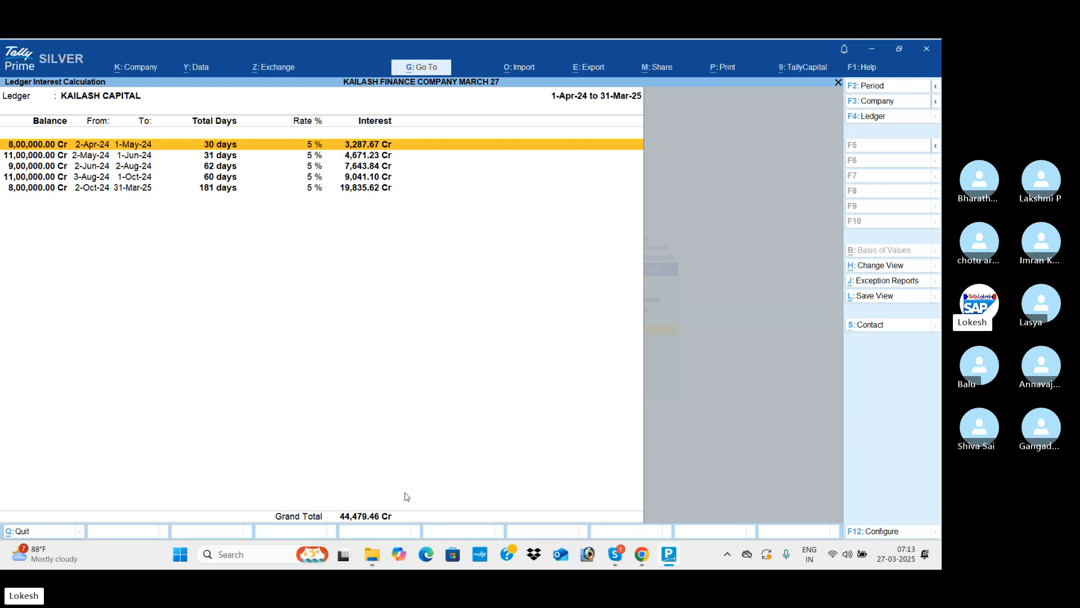
- Switch the ledger interest calculation to the other capital ledger
key(F4)
key(Up)
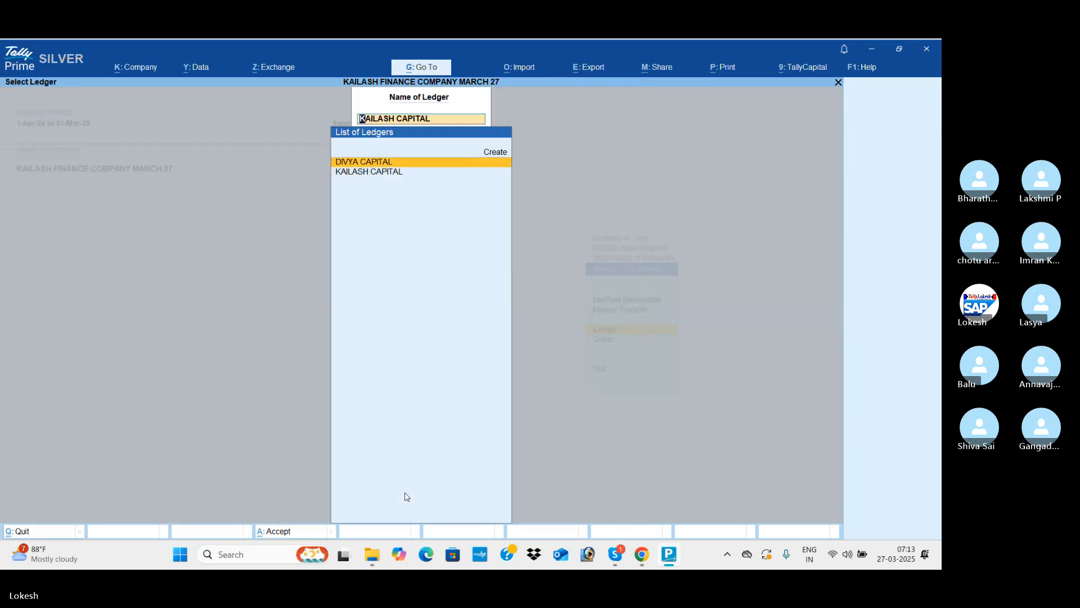
key(Return)
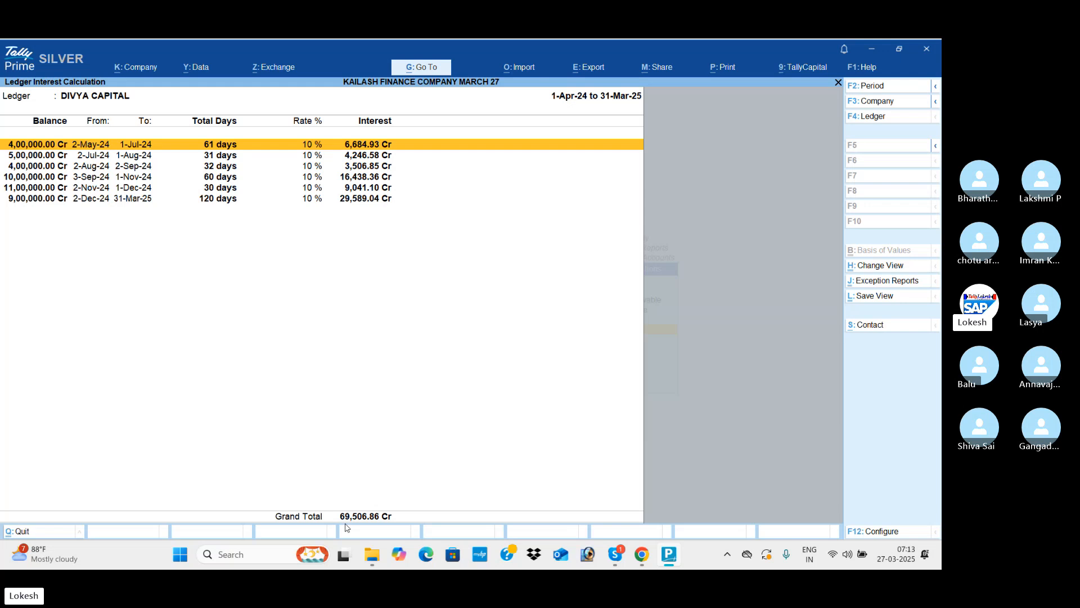
- Drill into the vouchers behind the first interest period and set their period to 1-Apr-24 through 31-Mar-25
key(Return)
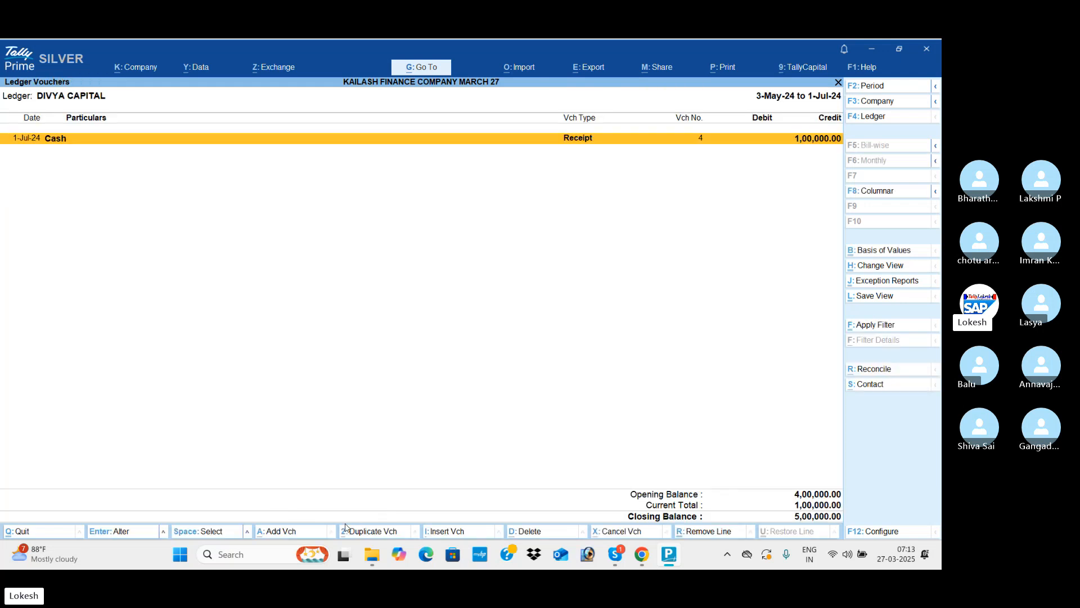
key(alt+F2)
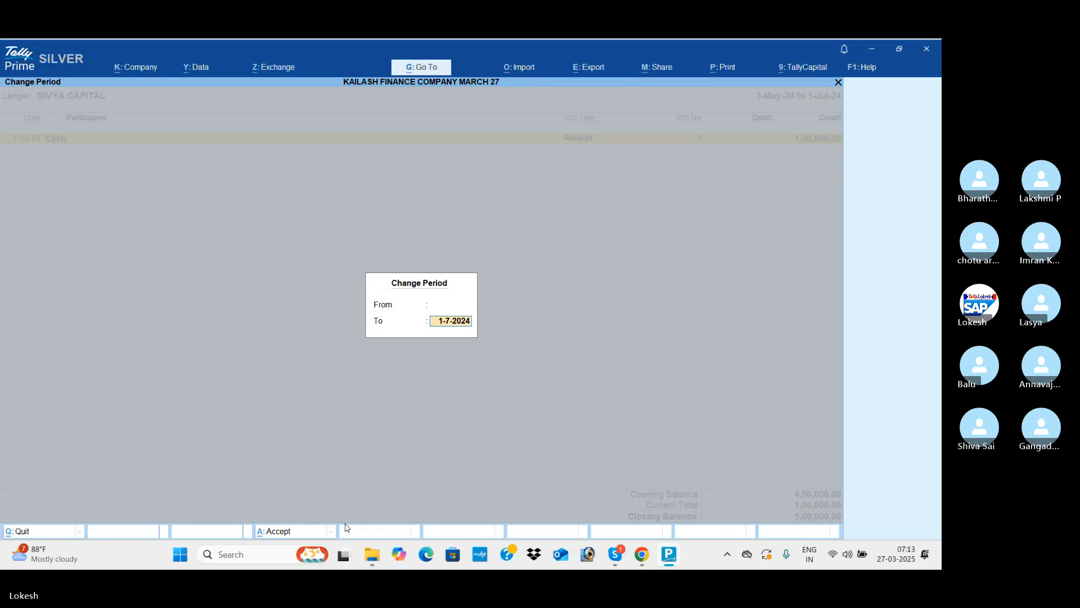
key(Return)
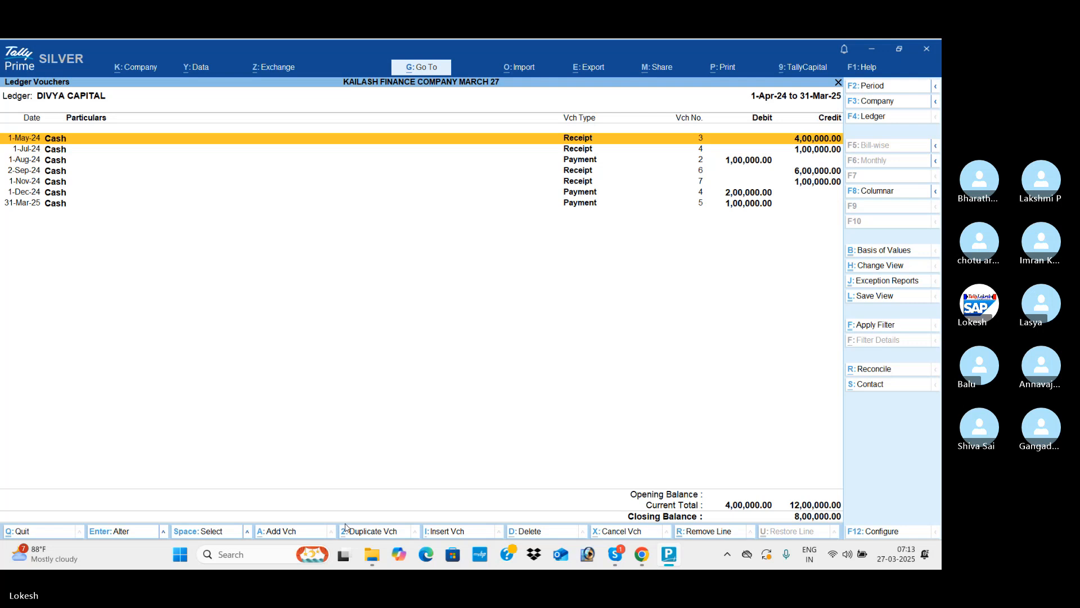
- Change the date of receipt voucher no. 3 for 4,00,000 to 1-Jun-24, save it, and return to the interest calculation
key(Return)
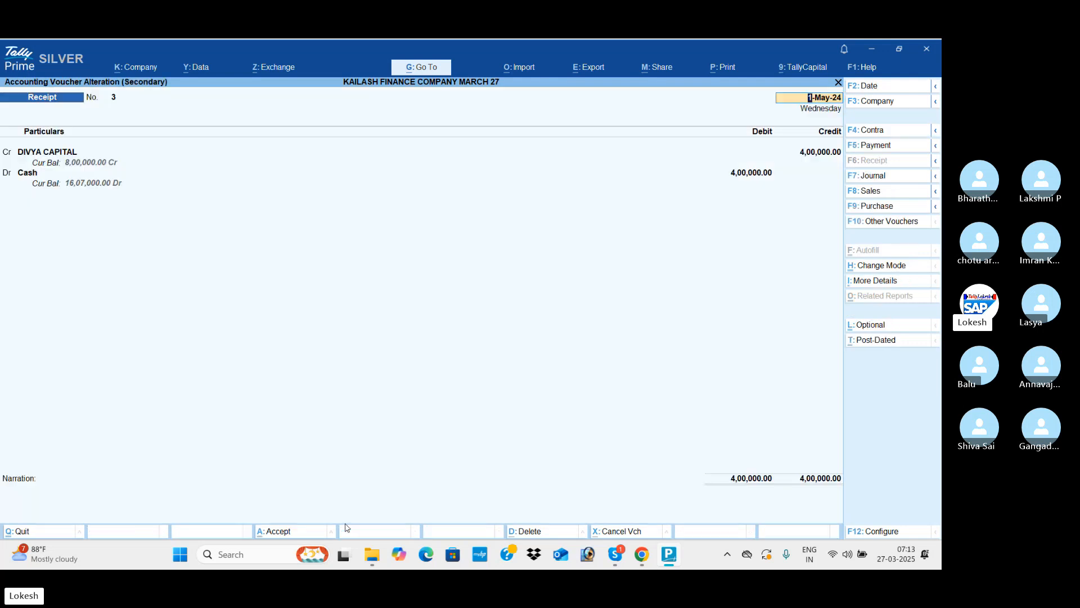
key(Return)
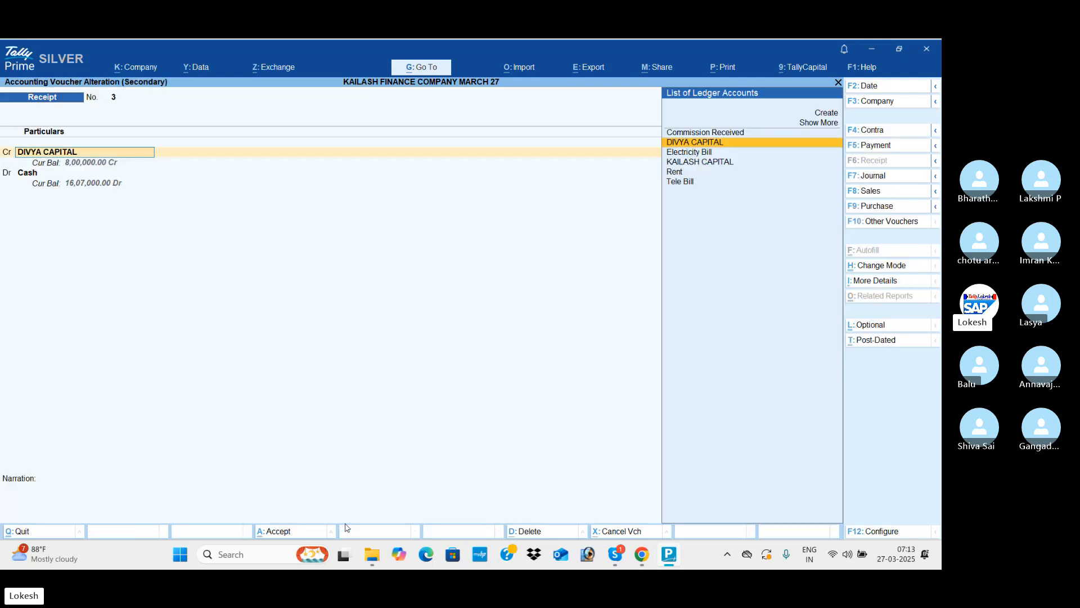
key(ctrl+a)
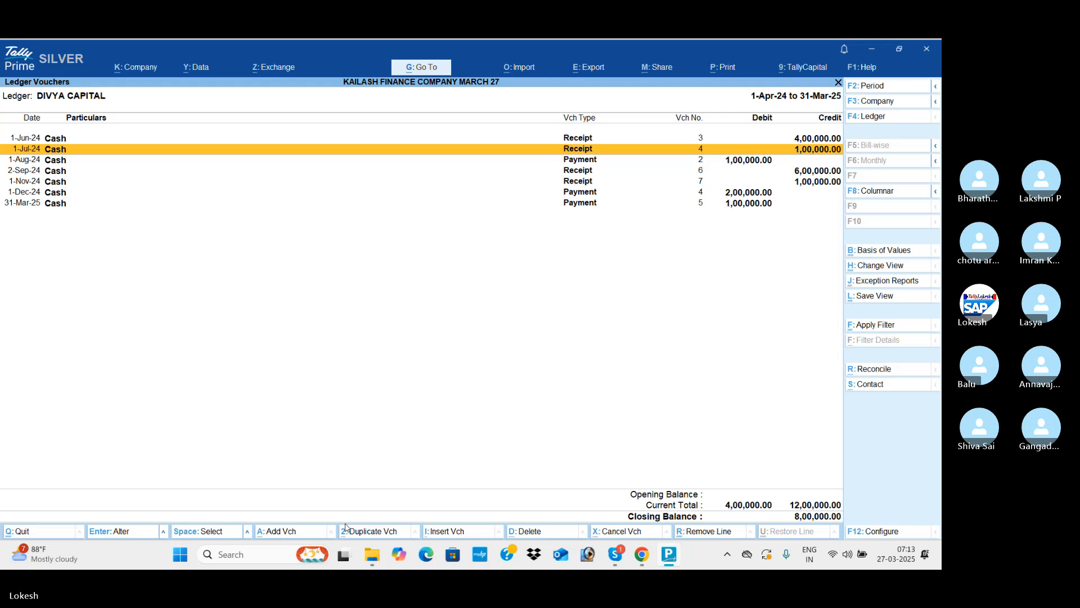
key(Escape)
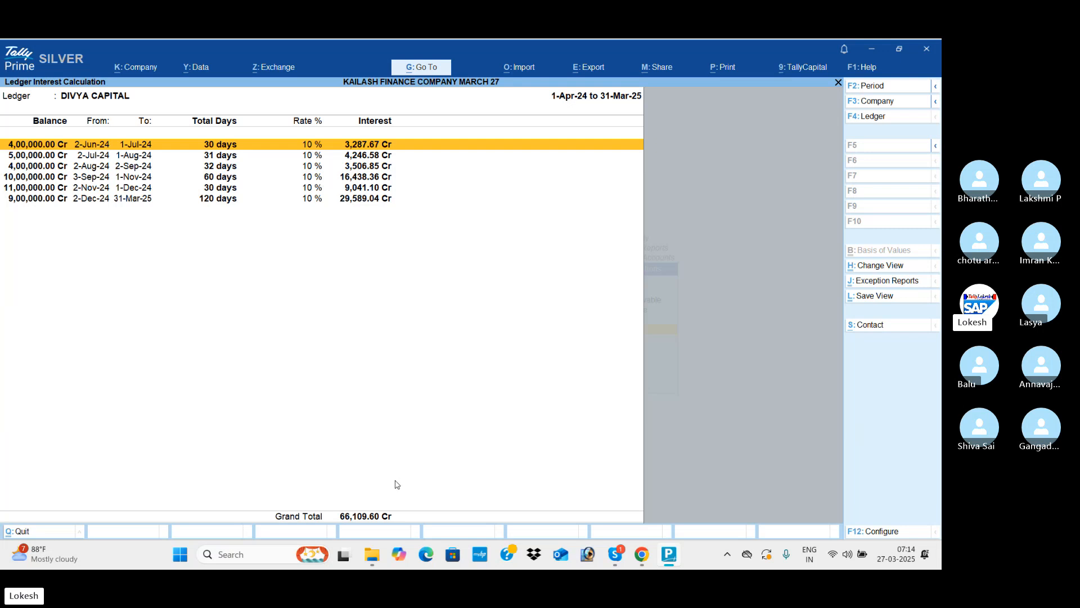
- Go back to the ledger list and view the interest calculation for KAILASH CAPITAL again
key(Escape)
key(Down)
key(Return)
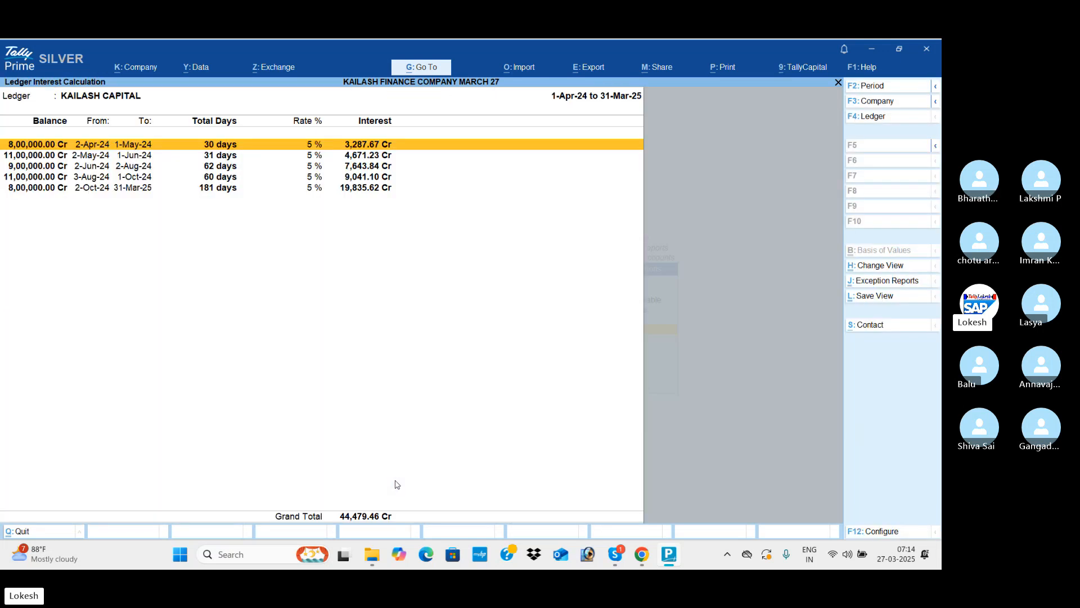
- Close the interest reports back to the Gateway of Tally and switch to the Skype call window
key(Escape)
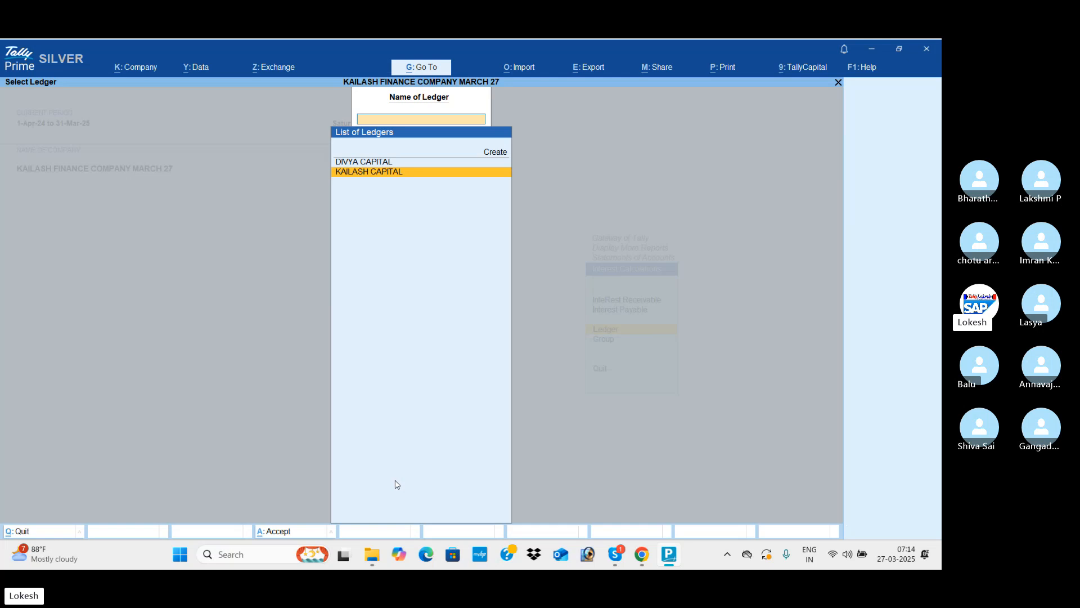
key(Escape)
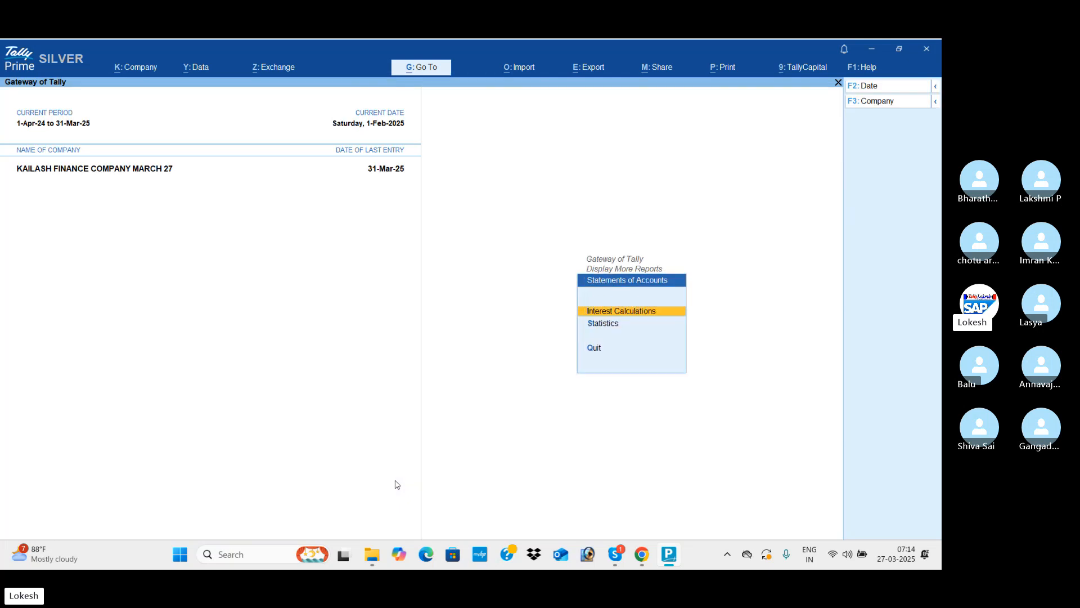
key(Escape)
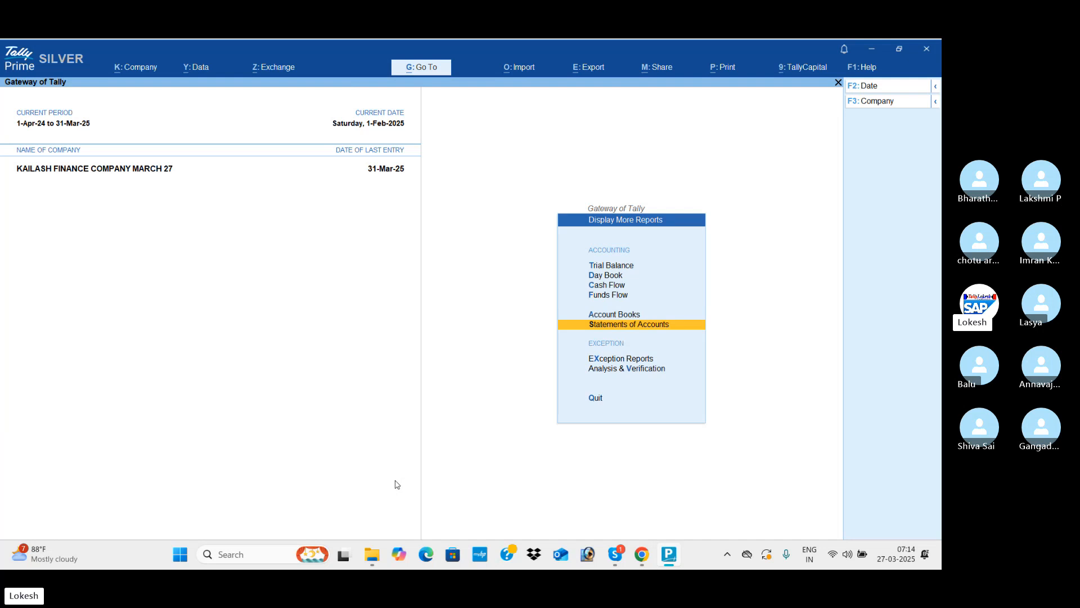
key(Escape)
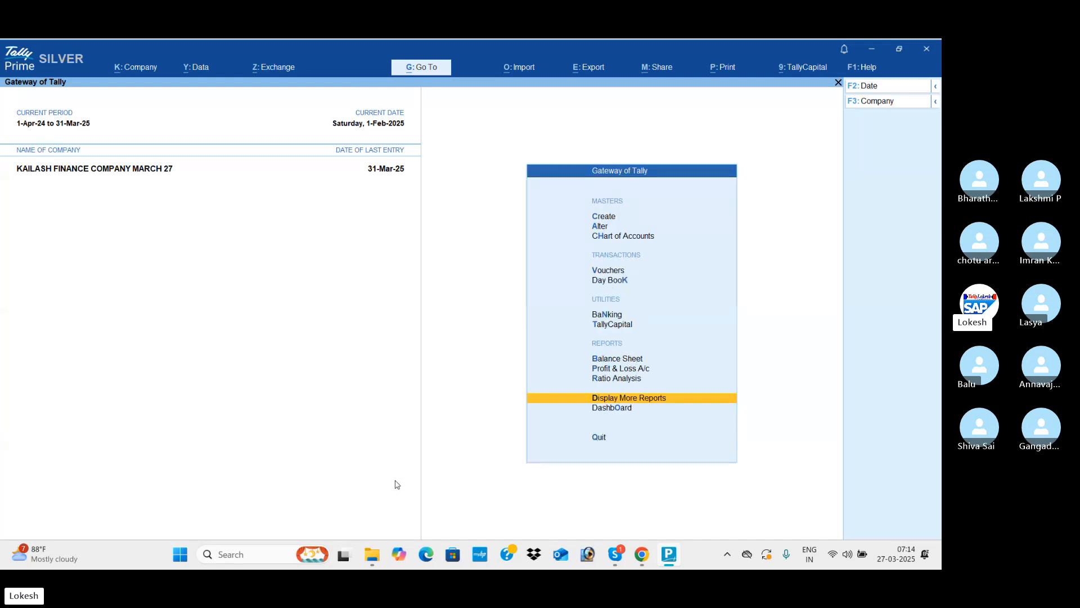
key(alt+Tab)
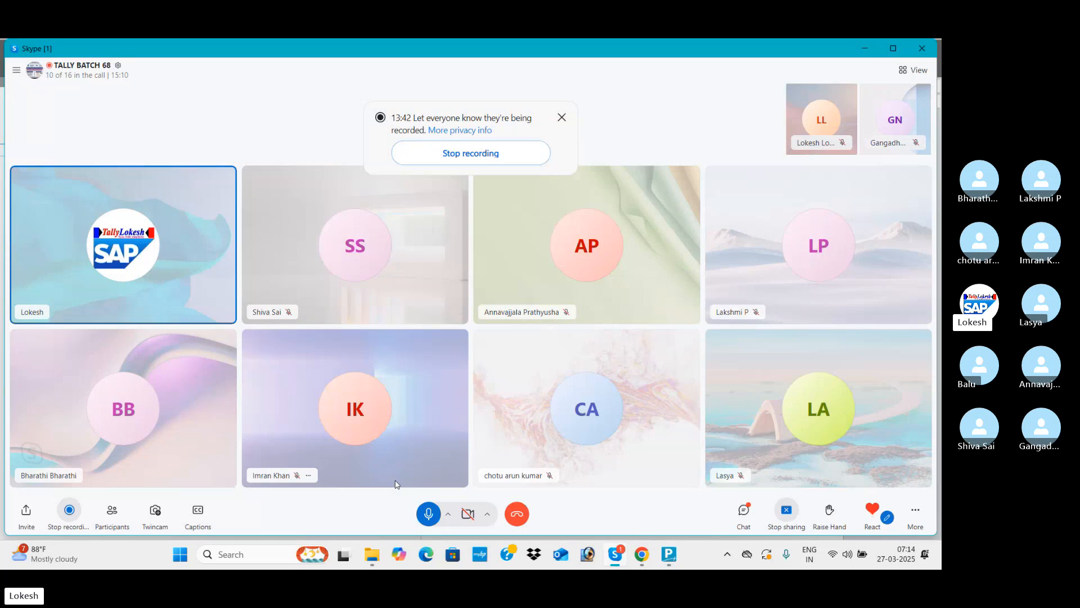